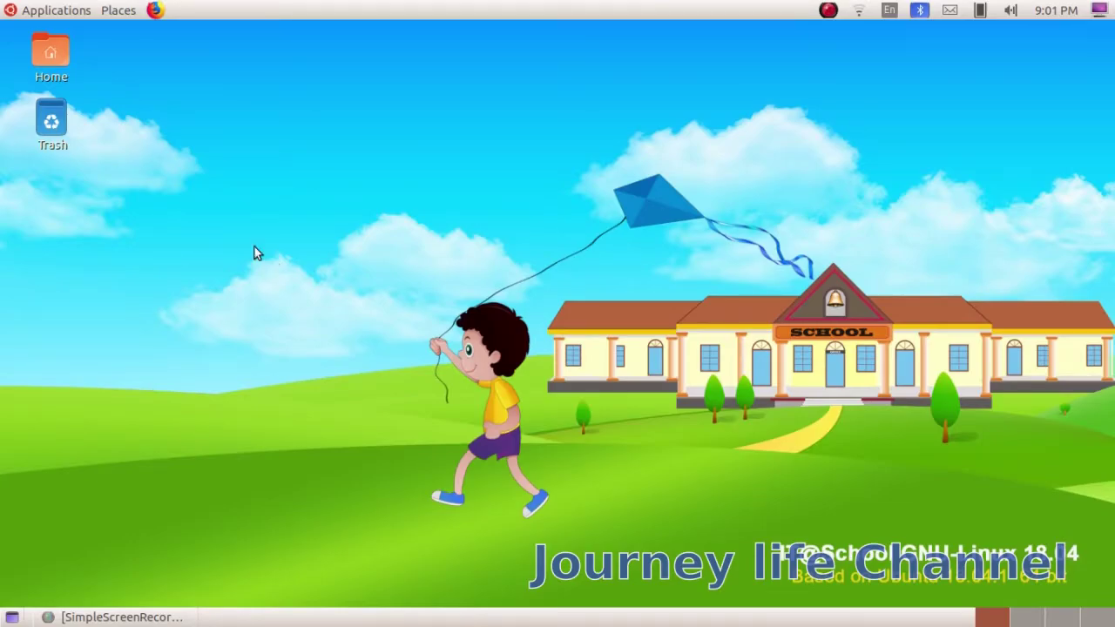
Launch GNU Image Manipulation Program from the Ubuntu Applications > Graphics menu.
left_click(57, 11)
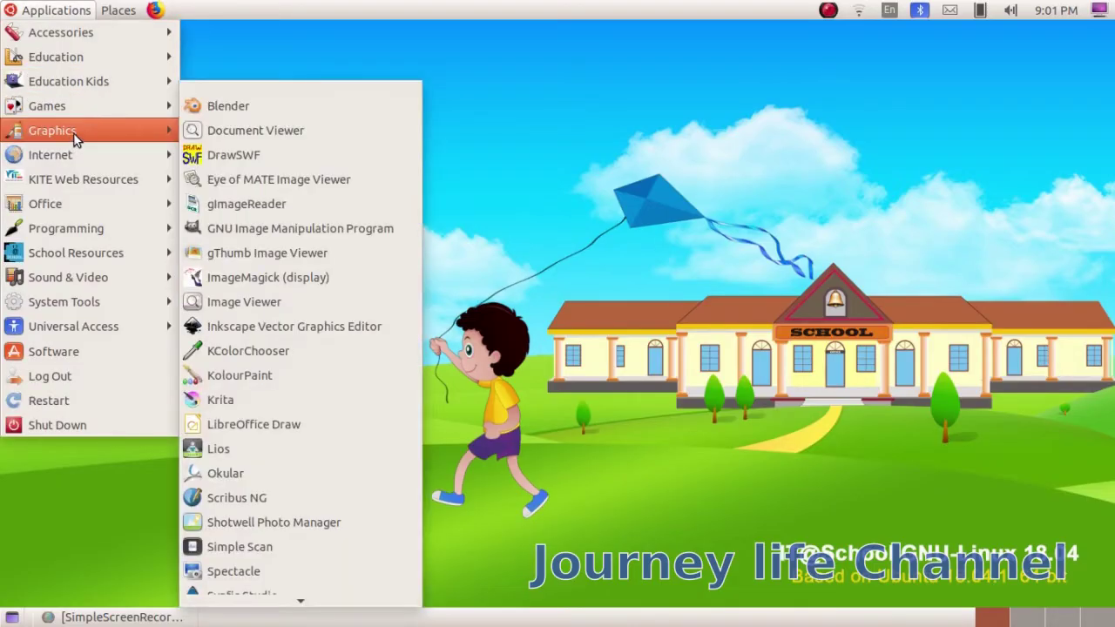
mouse_move(52, 130)
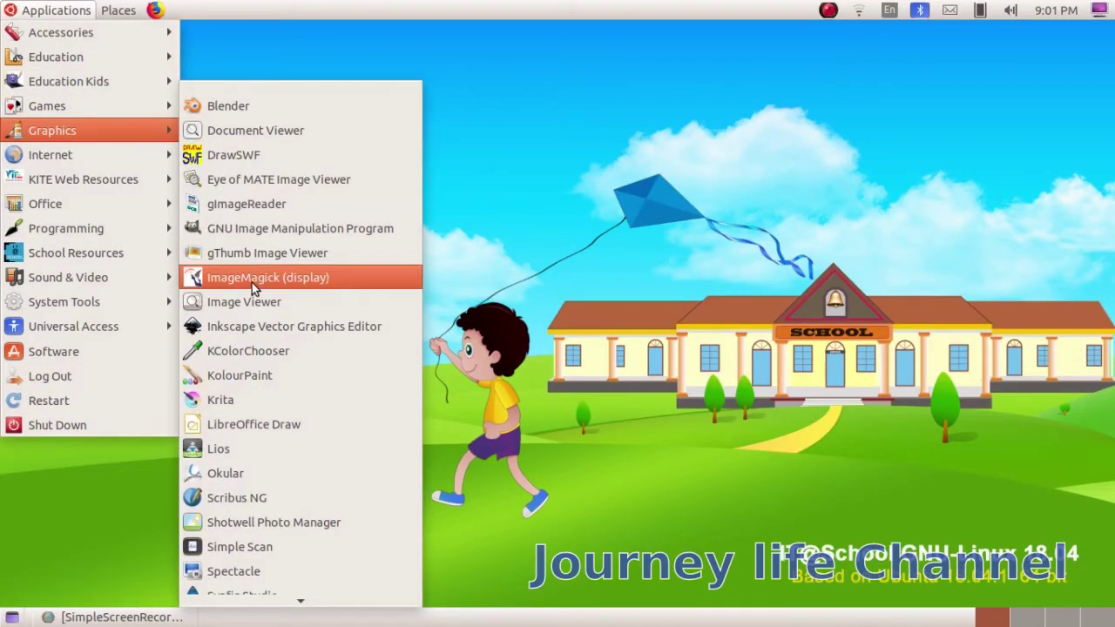
left_click(263, 230)
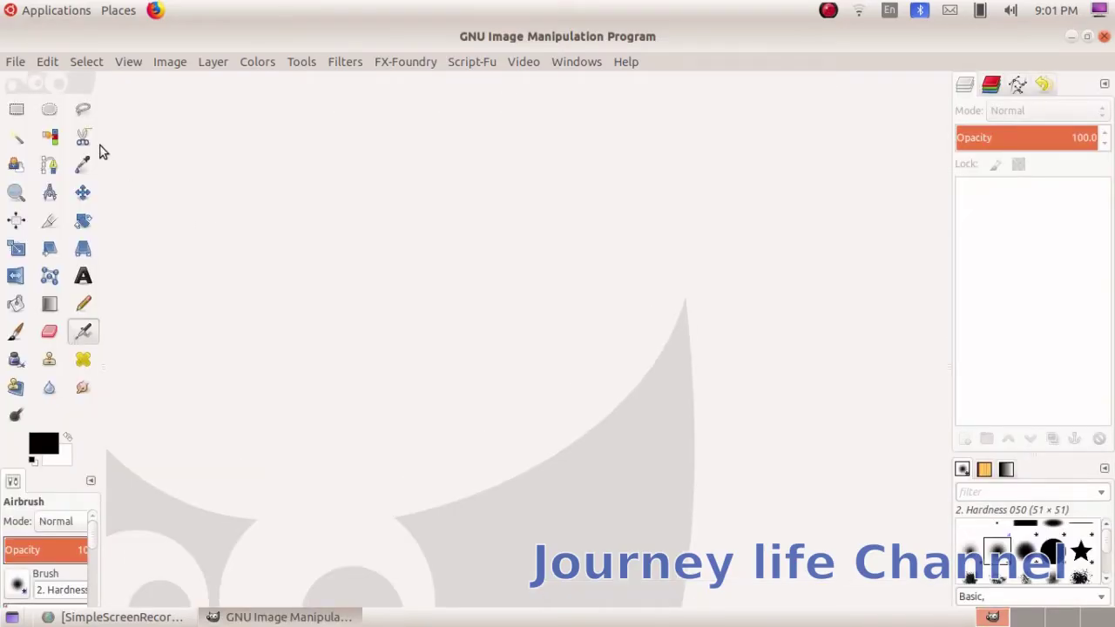
Open Poster.xcf from the kite > 9 folder.
left_click(17, 63)
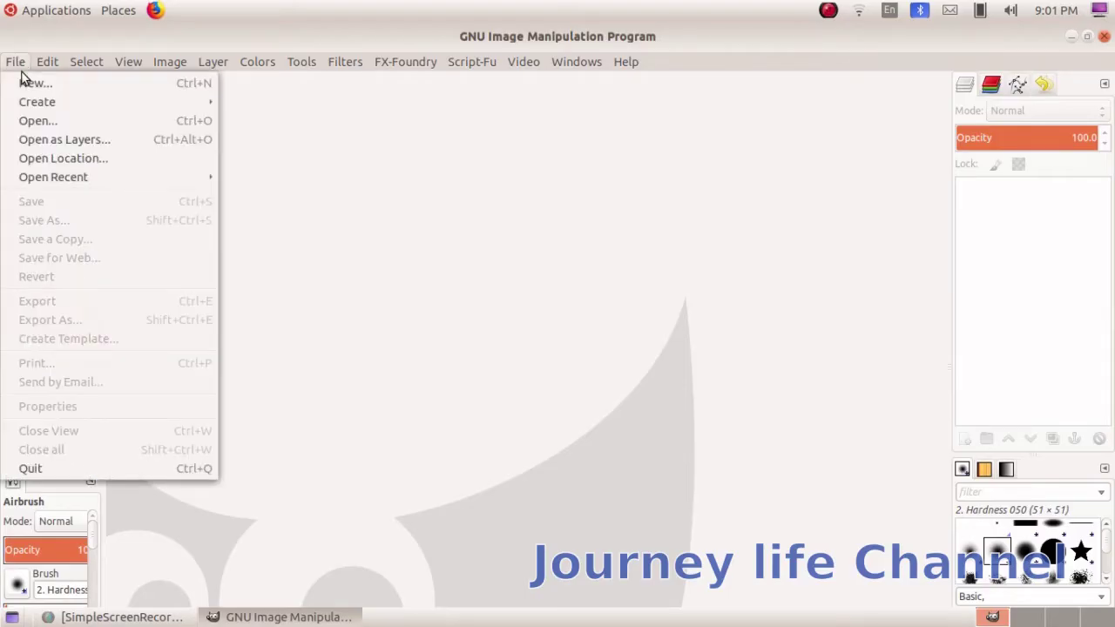
left_click(37, 120)
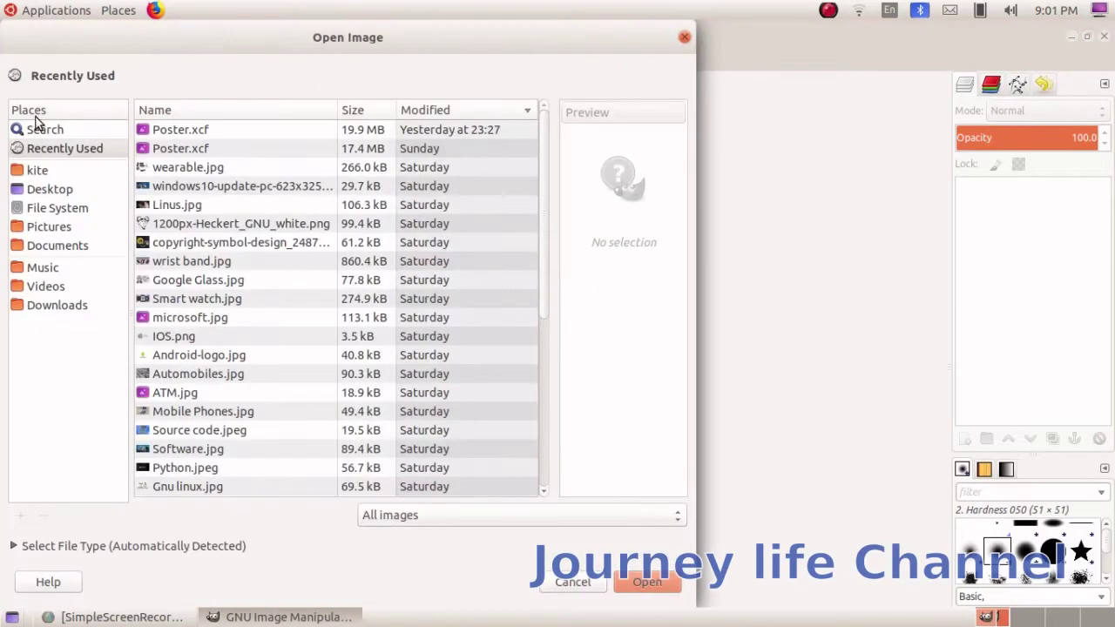
left_click(68, 171)
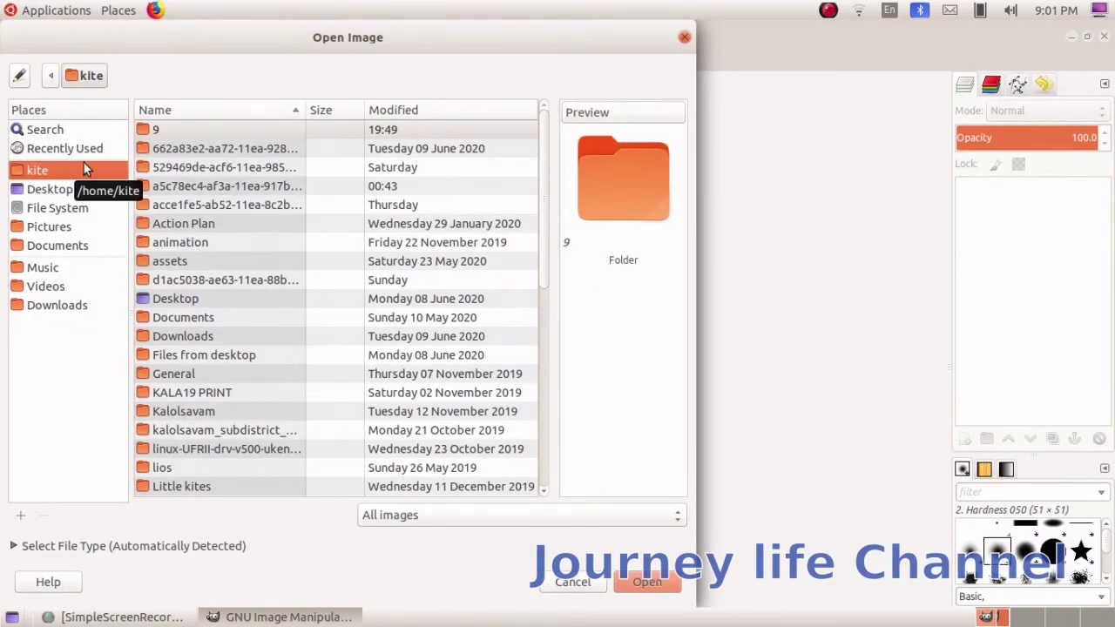
left_click(152, 132)
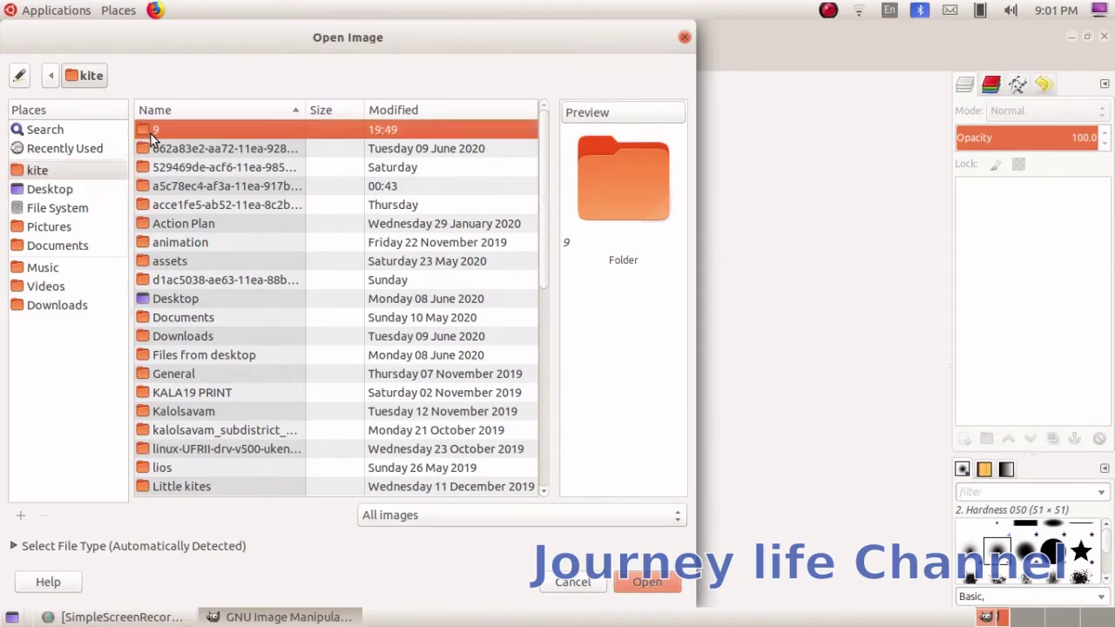
double_click(153, 131)
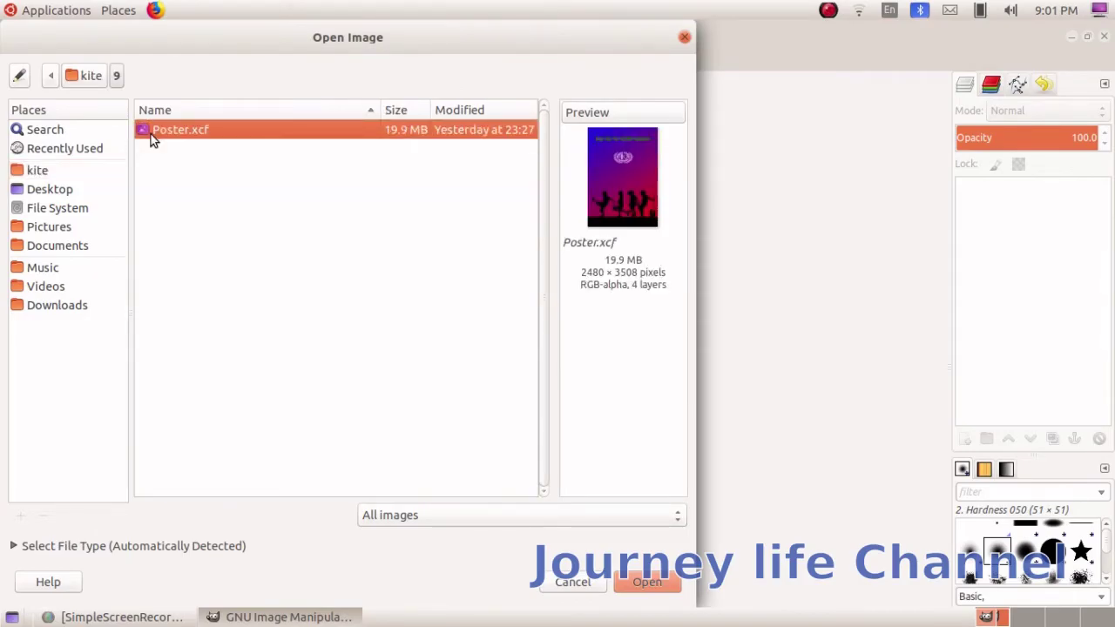
left_click(638, 579)
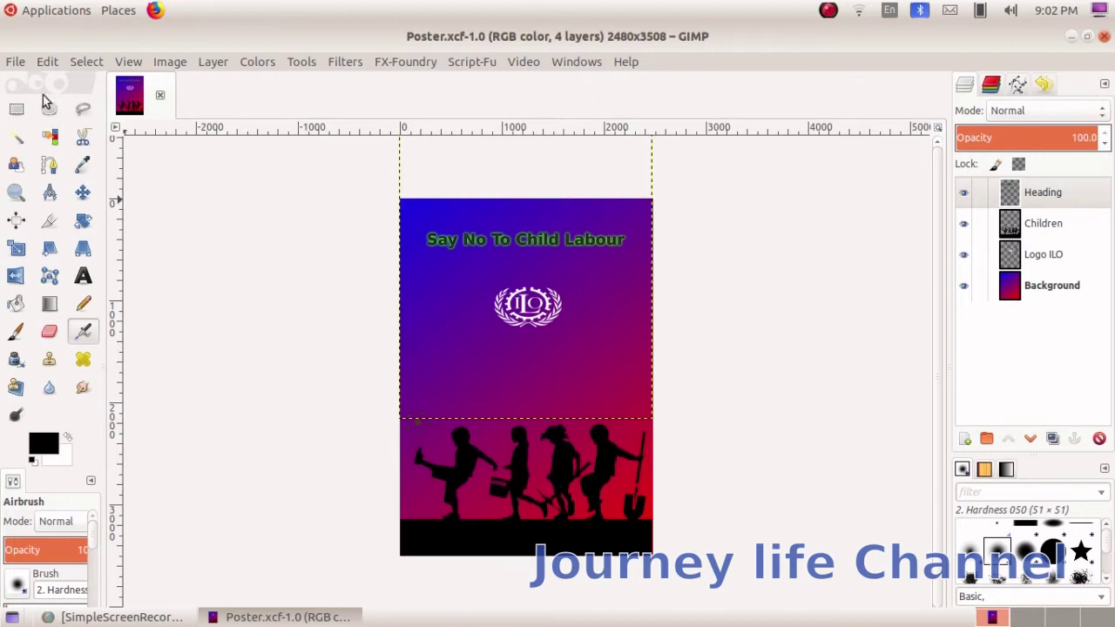
Open childhand.jpg from kite > school resources > Standard_9 > images as a second image.
left_click(14, 61)
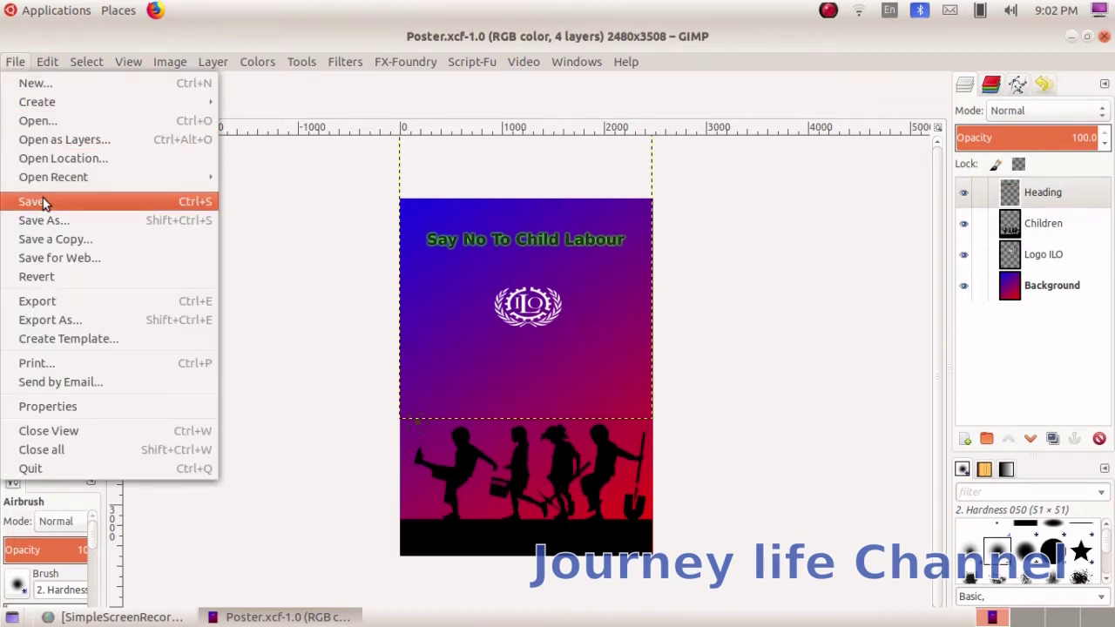
left_click(53, 122)
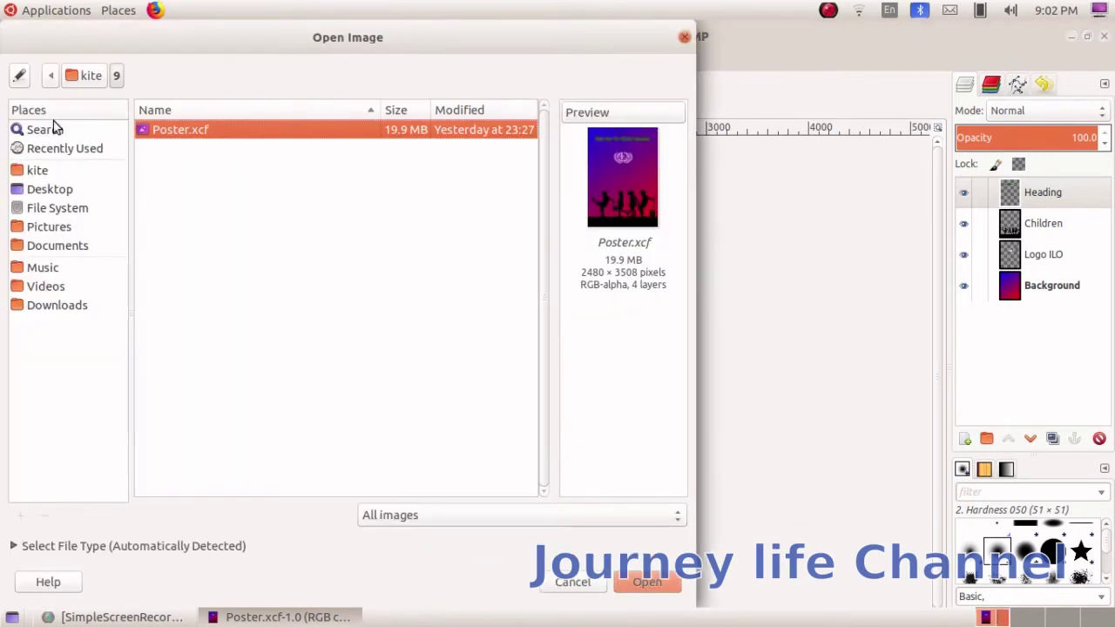
left_click(65, 172)
left_click(212, 252)
scroll(211, 253, "down", 5)
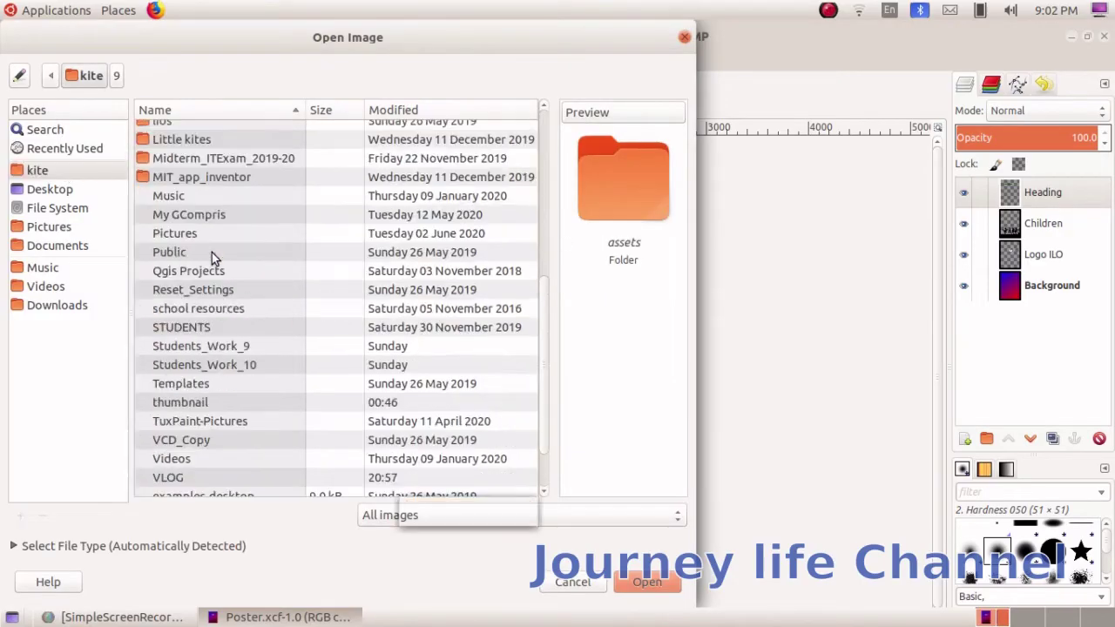
type("sc")
double_click(224, 312)
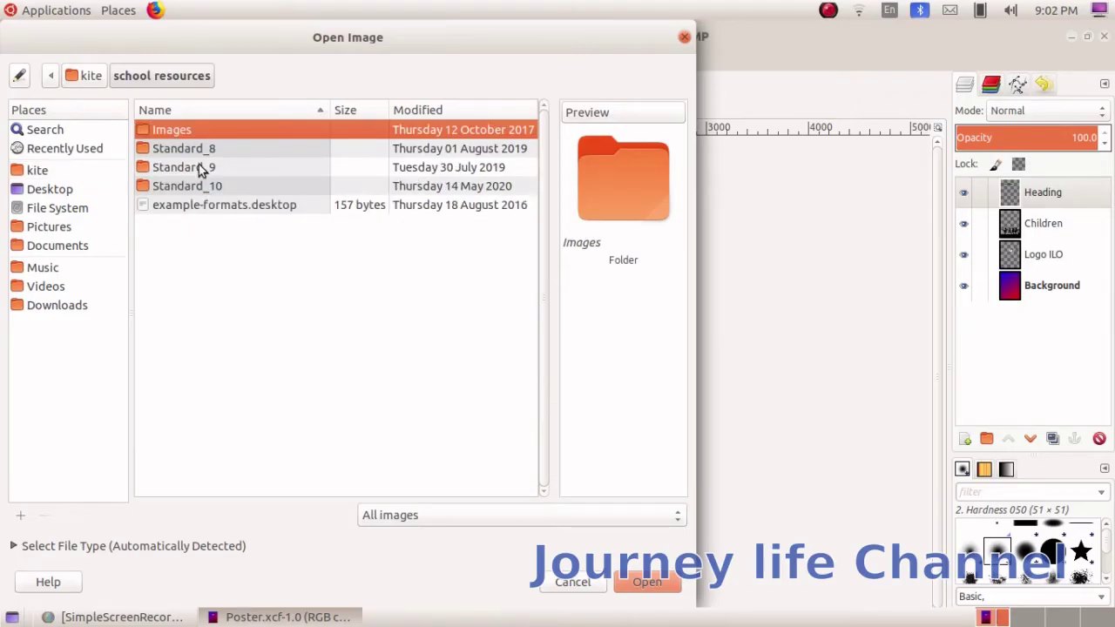
left_click(199, 167)
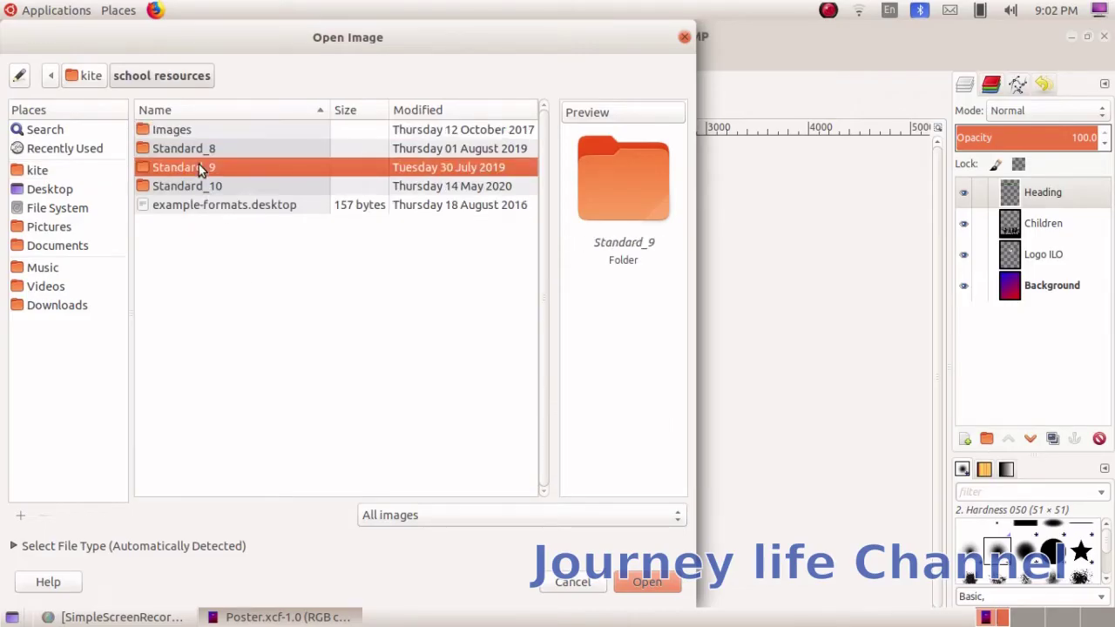
double_click(199, 167)
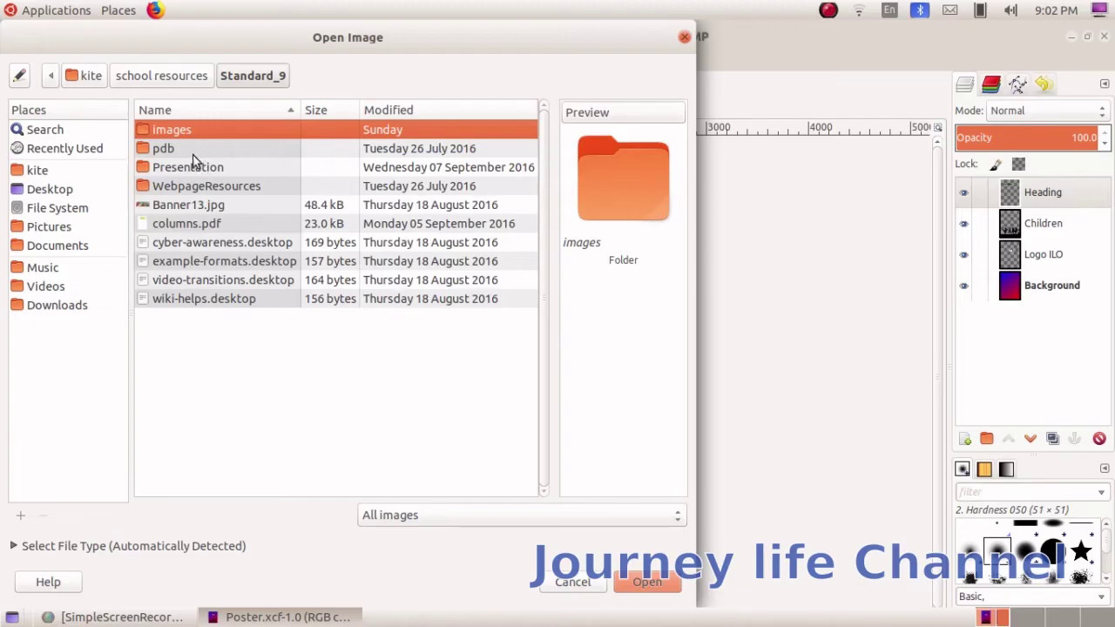
double_click(192, 133)
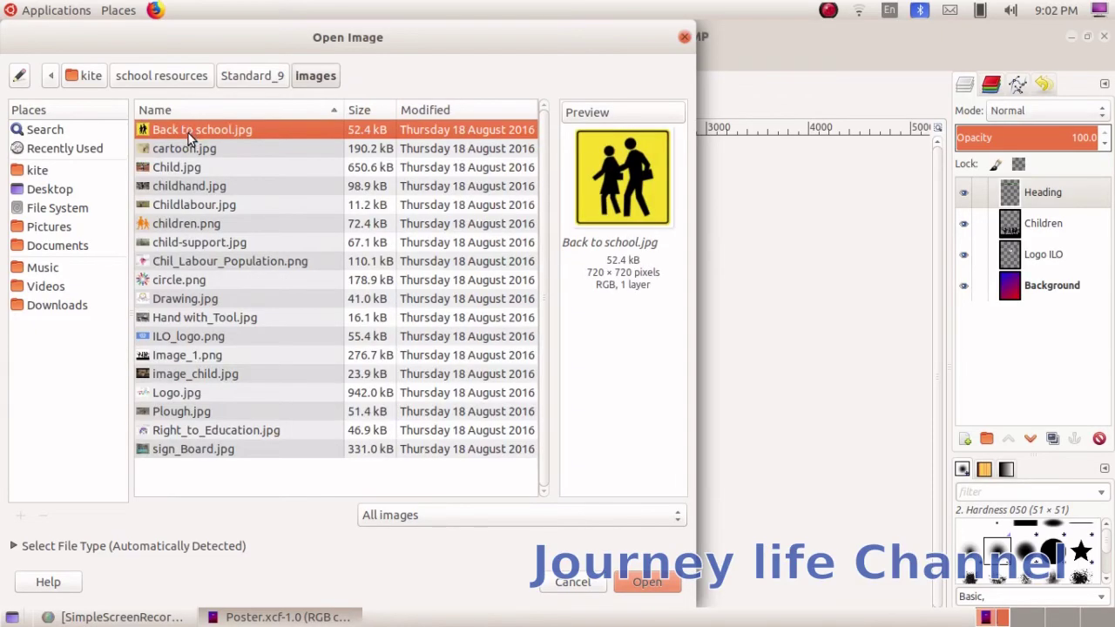
left_click(190, 187)
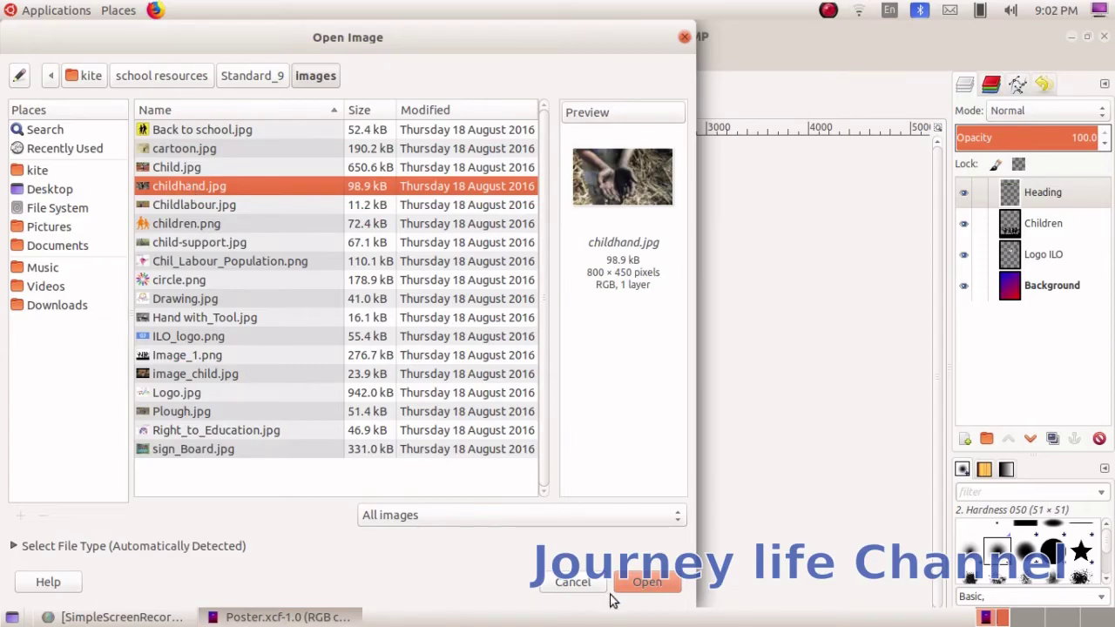
left_click(649, 582)
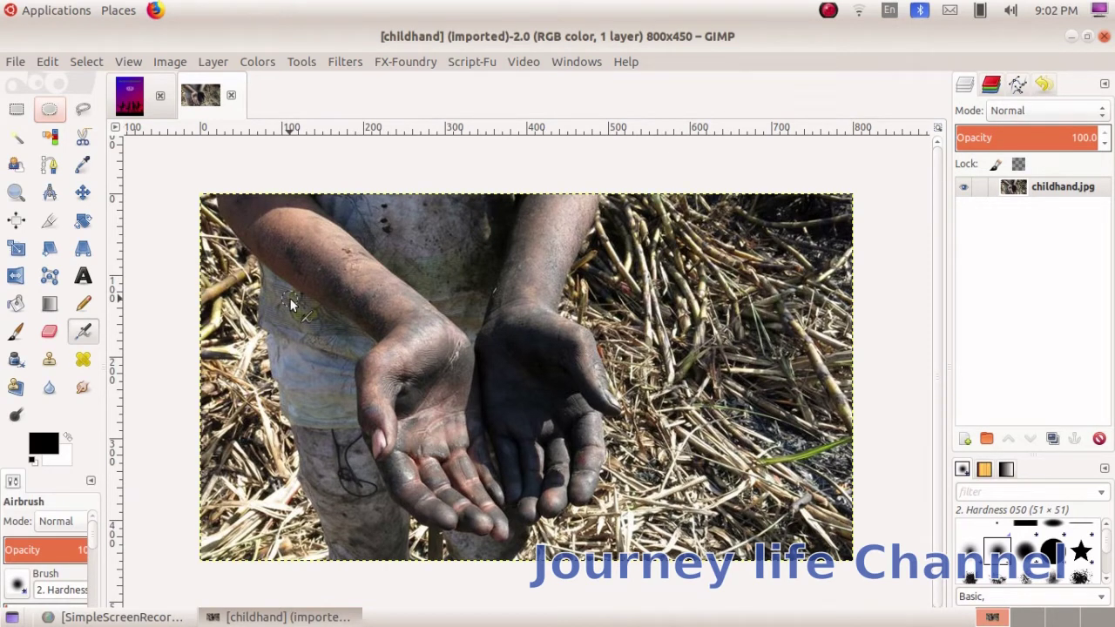
With the Paths tool, place anchors from the left upper arm down to the wrist bend.
left_click(50, 167)
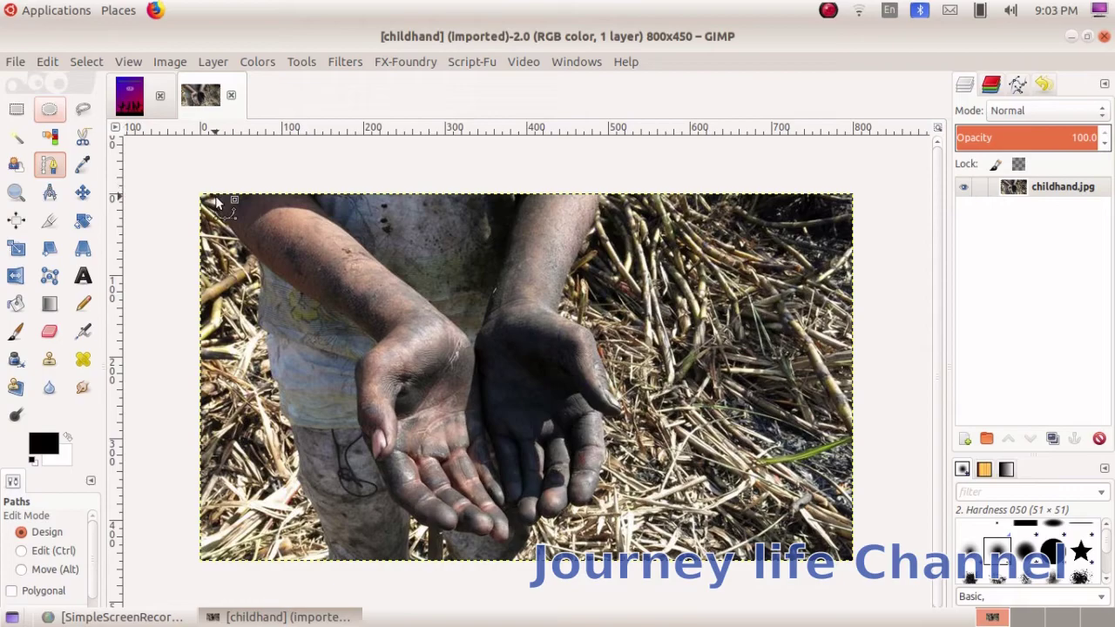
left_click(237, 239)
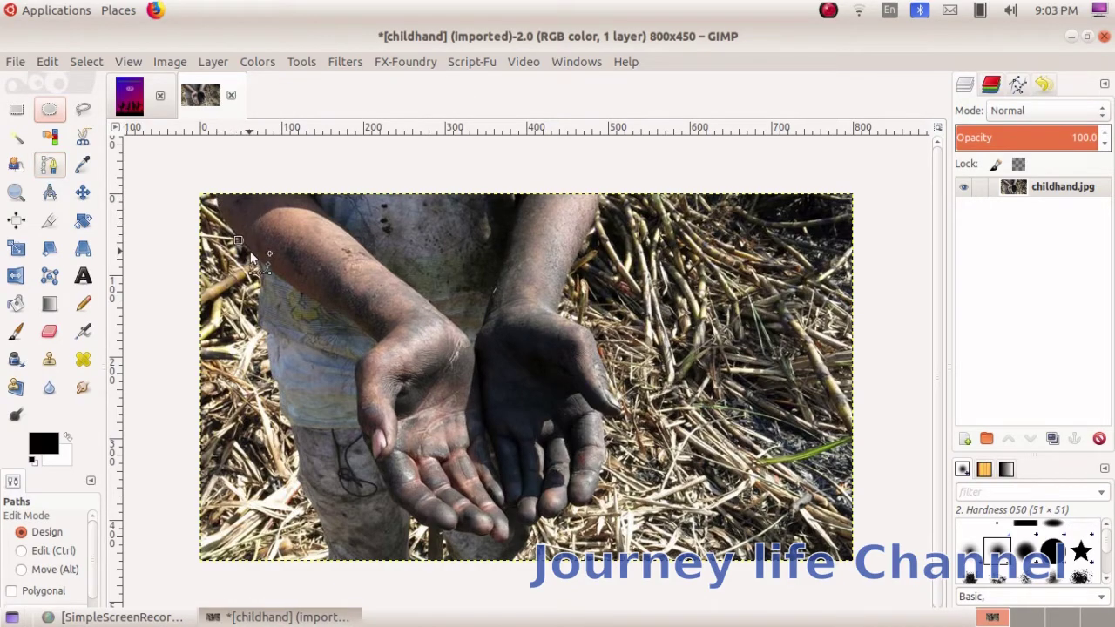
left_click(266, 268)
left_click(296, 288)
left_click(343, 316)
left_click(364, 330)
left_click(375, 342)
left_click(361, 353)
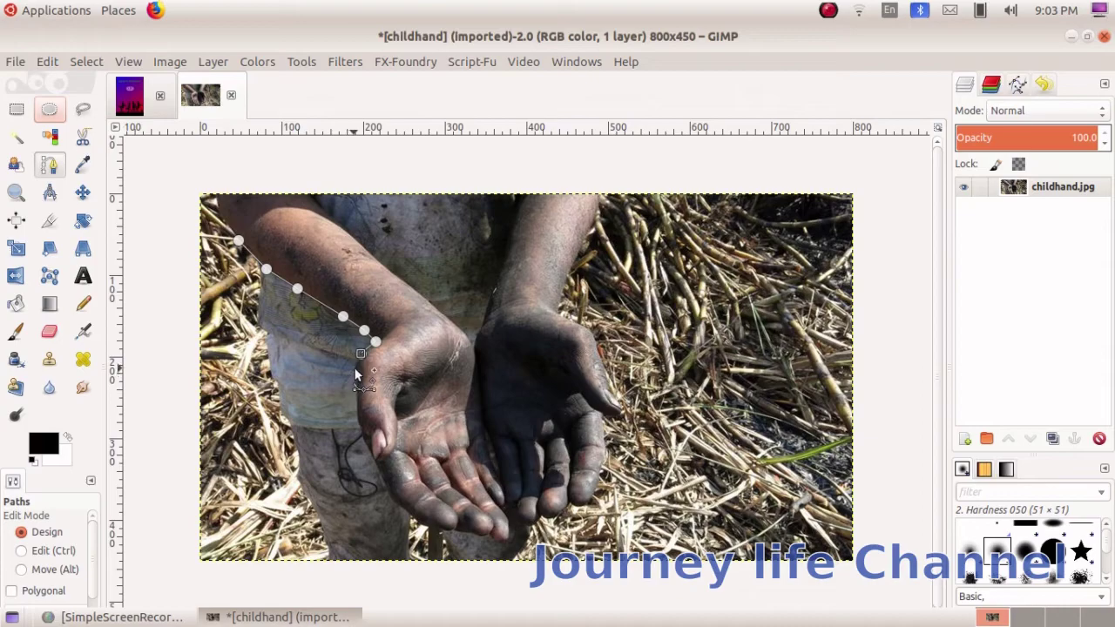
Continue the path down the left palm edge and along the bottom fingertips.
left_click(353, 369)
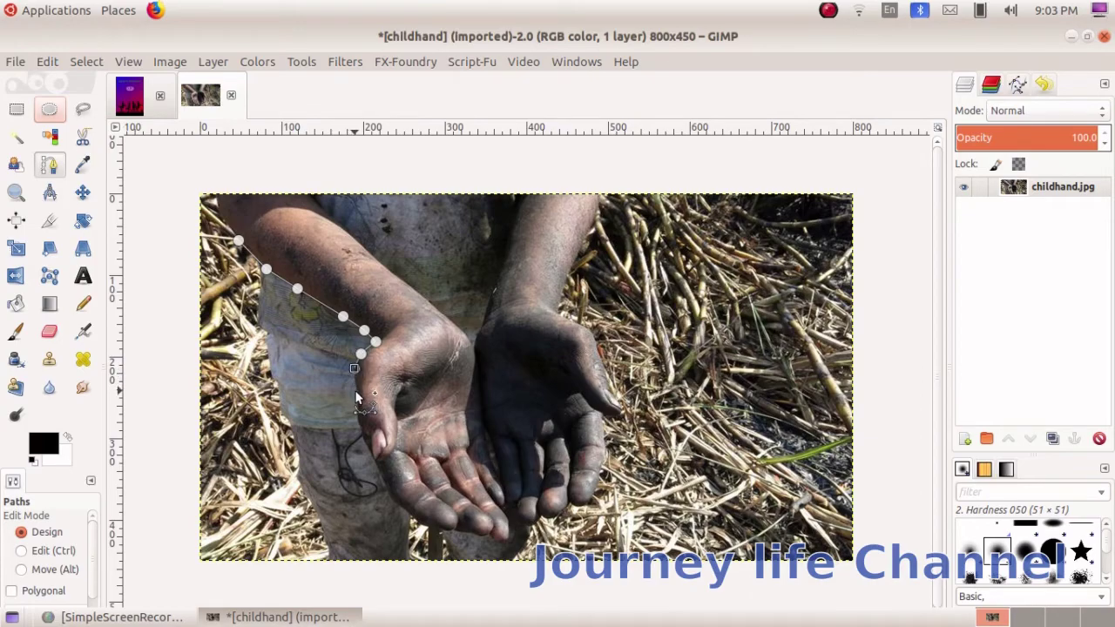
left_click(356, 392)
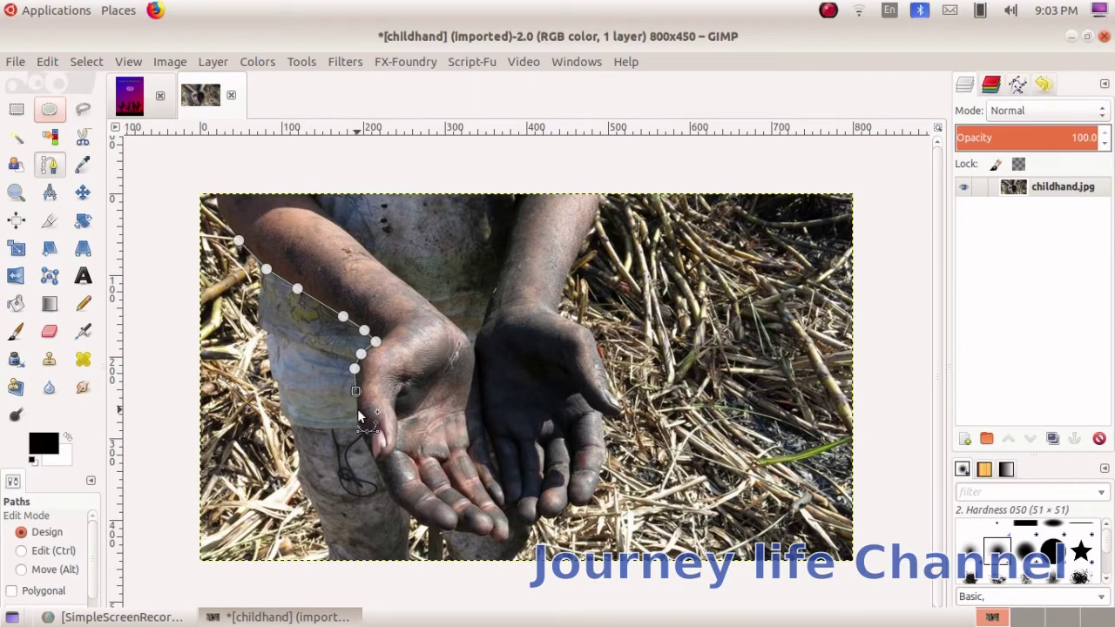
left_click(357, 410)
left_click(361, 431)
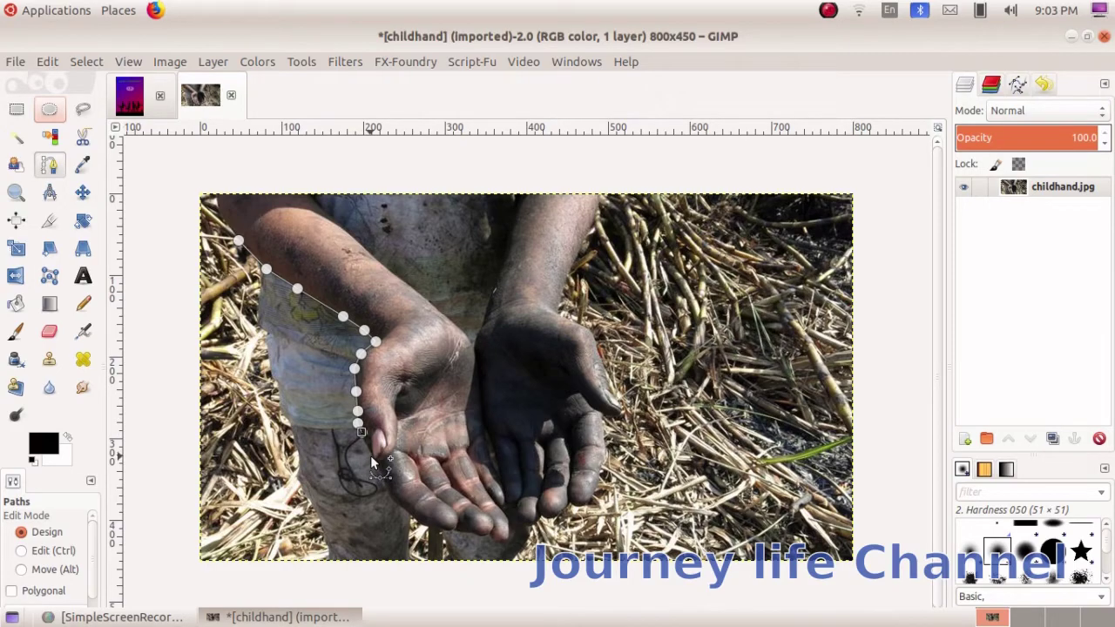
left_click(371, 456)
left_click(379, 468)
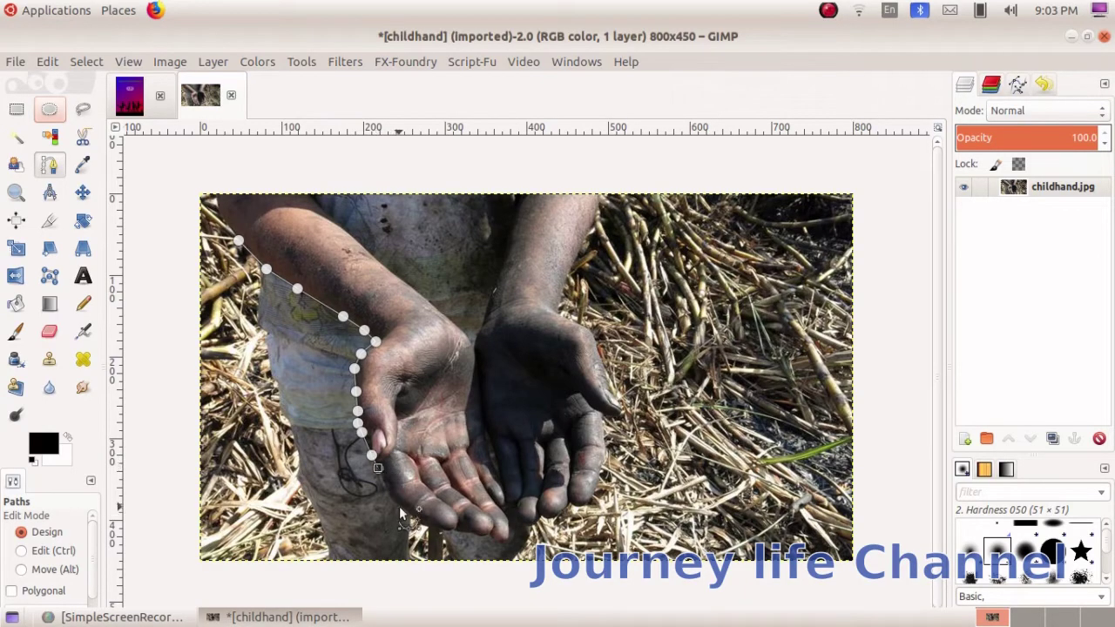
left_click(392, 498)
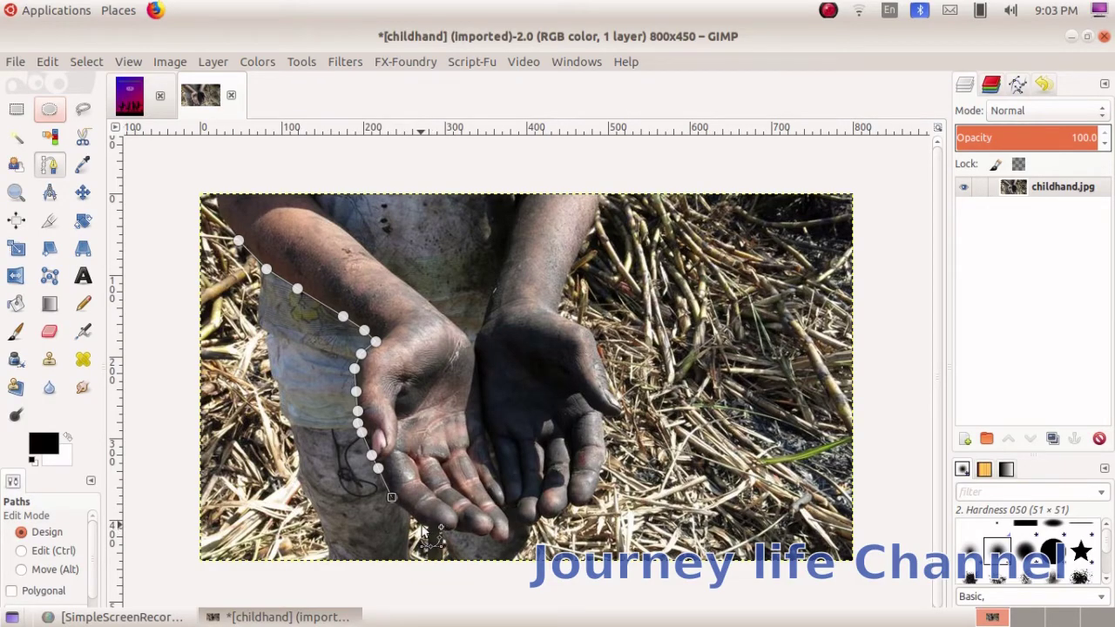
left_click(421, 526)
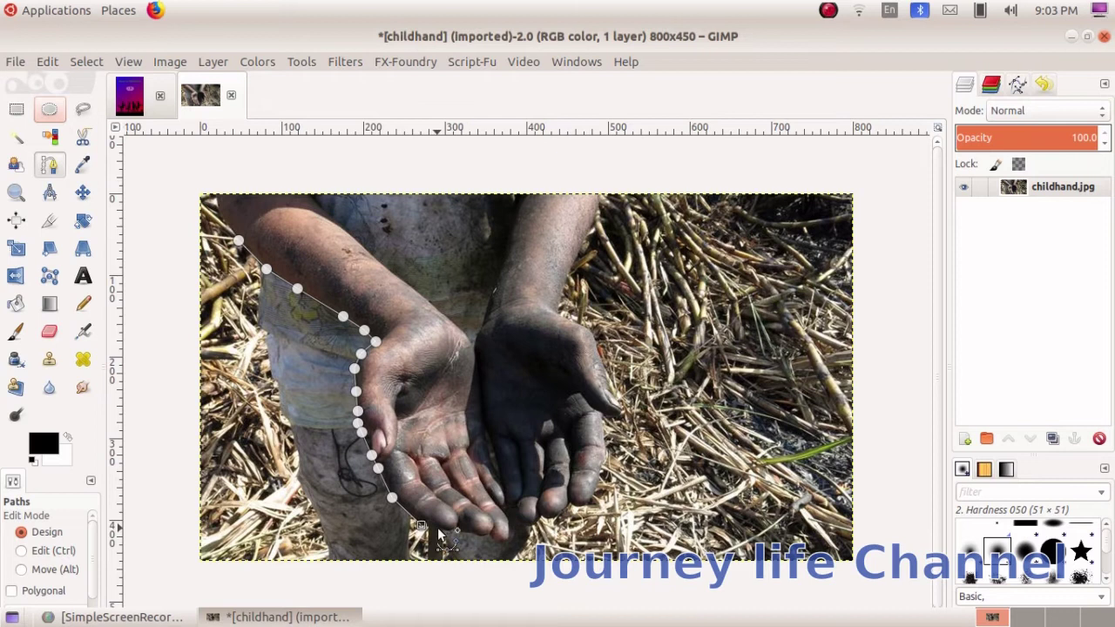
left_click(437, 529)
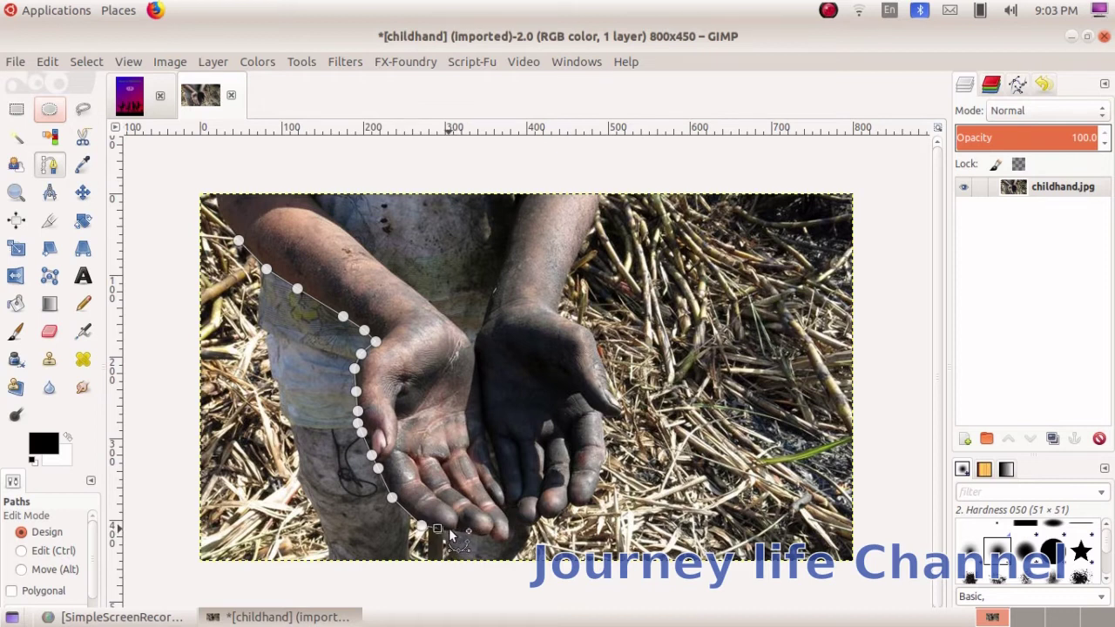
left_click(449, 529)
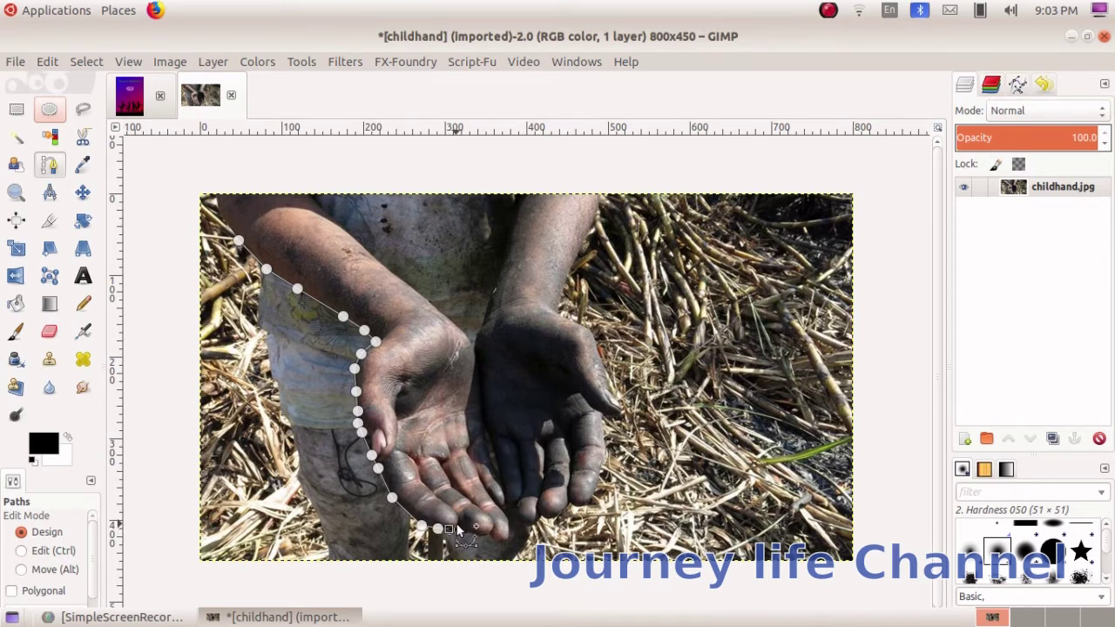
left_click(455, 529)
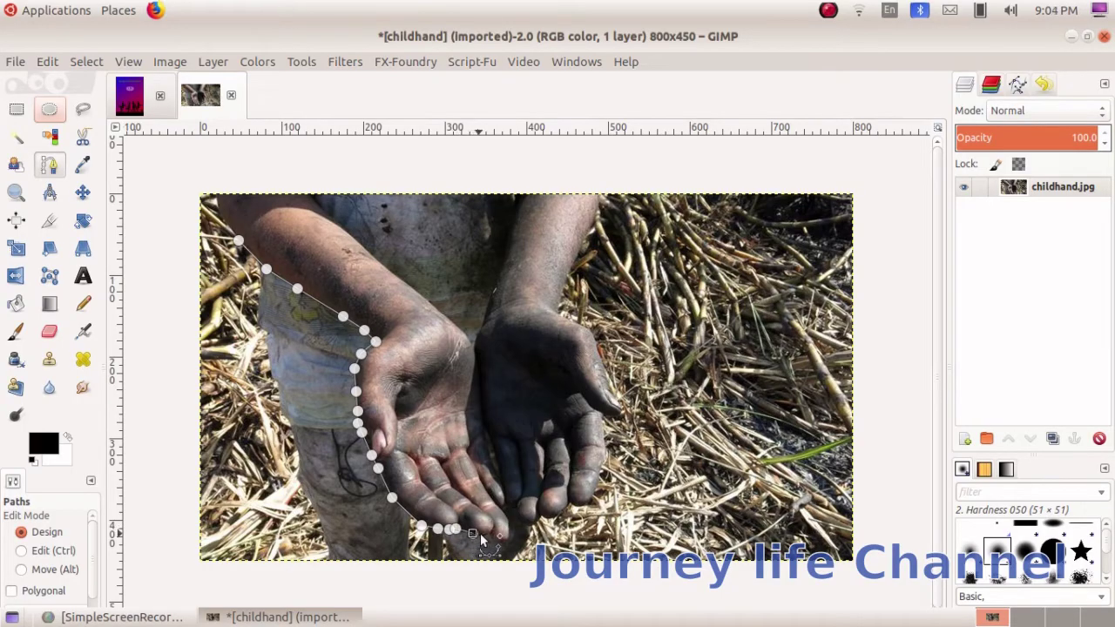
Extend the path under the fingertips and up the outer edge of the right hand.
left_click(482, 533)
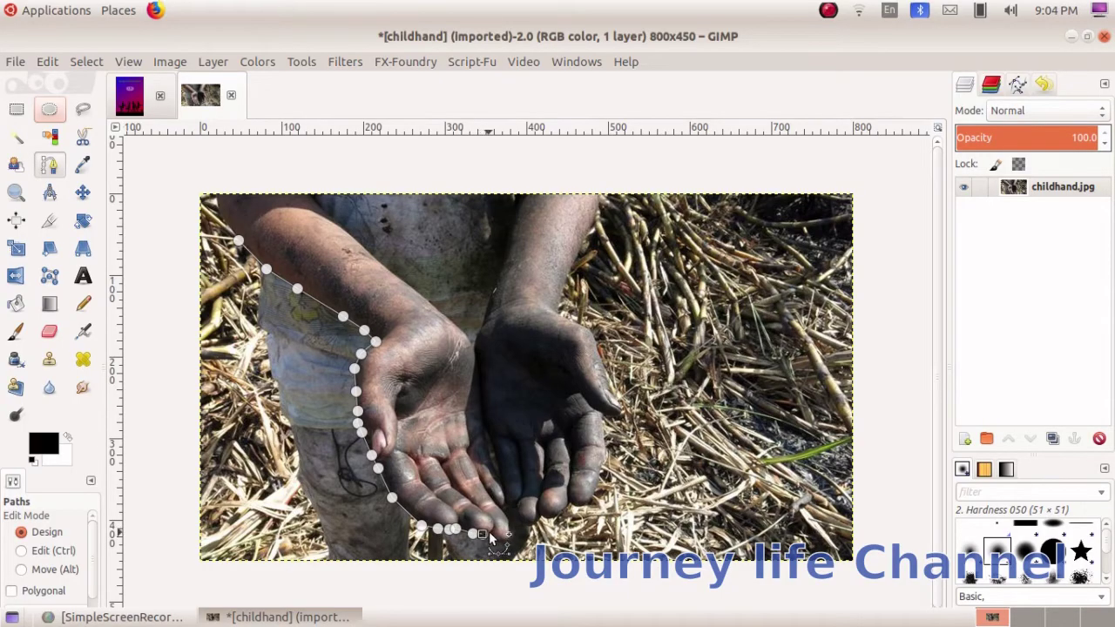
left_click(490, 534)
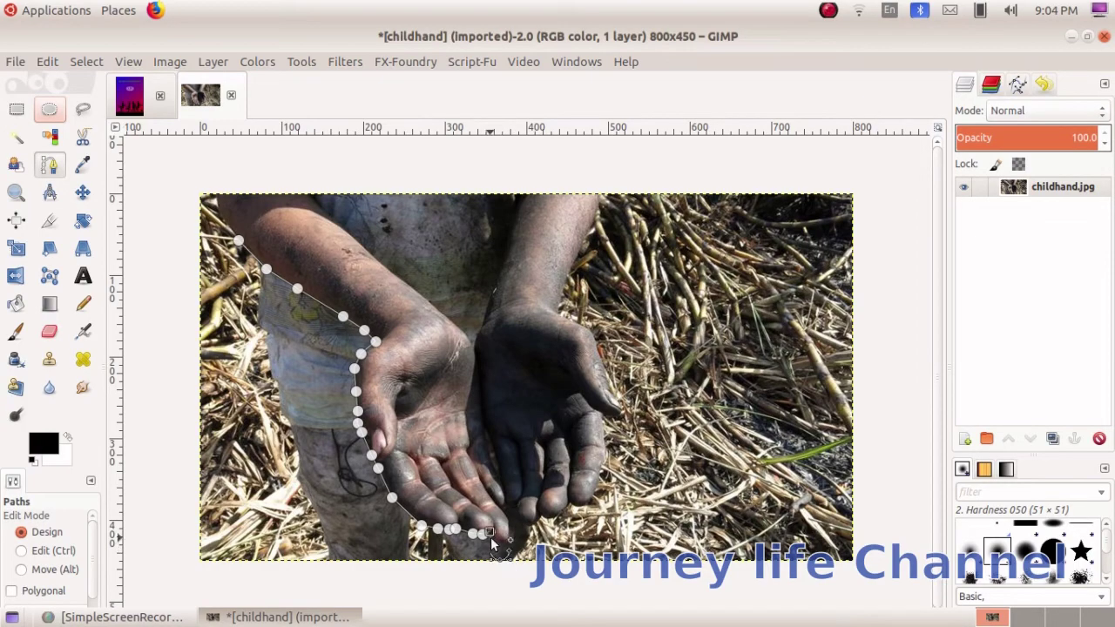
left_click(491, 535)
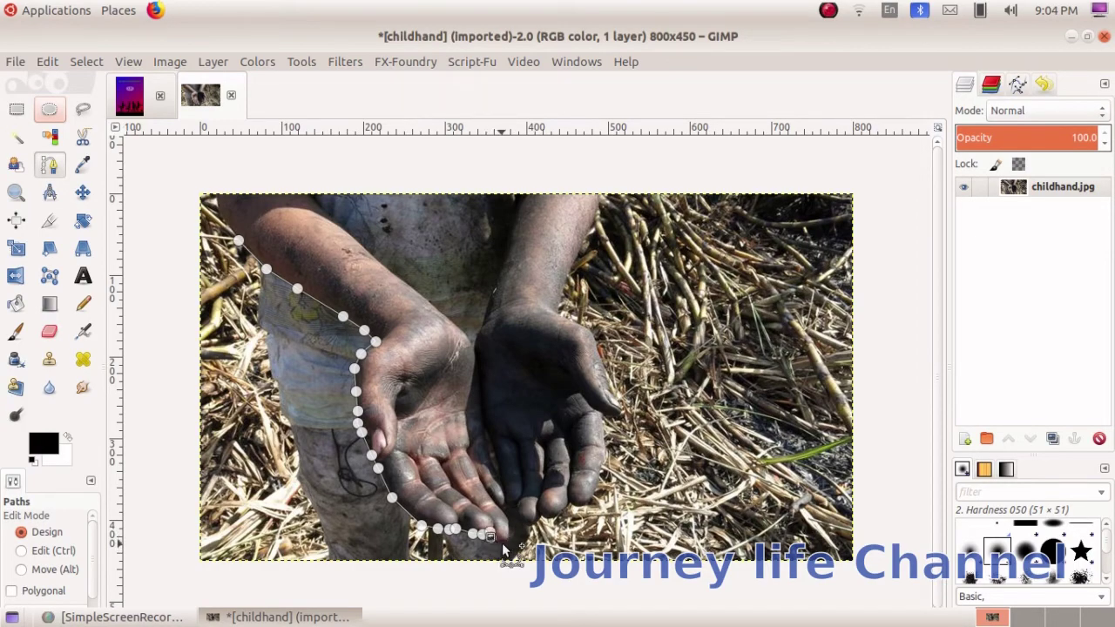
left_click(502, 543)
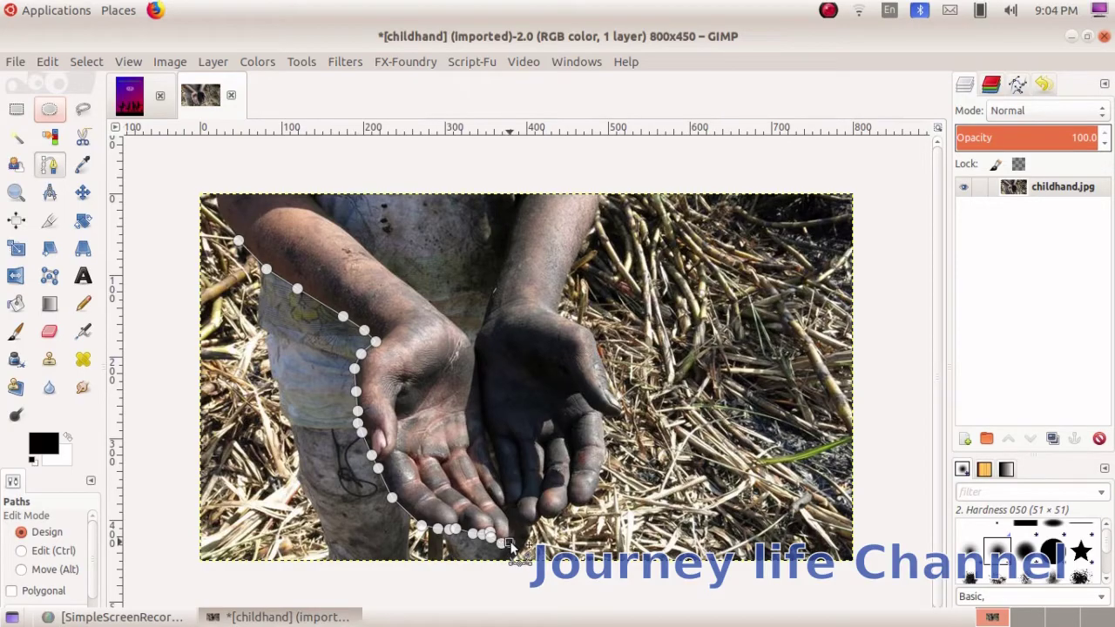
left_click(510, 542)
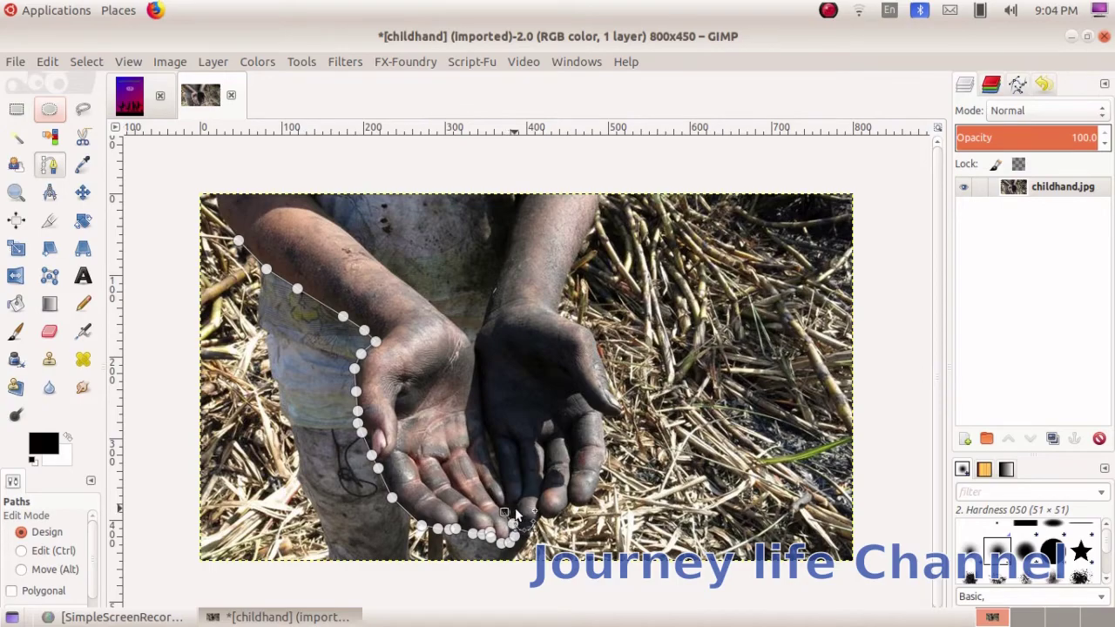
left_click(514, 509)
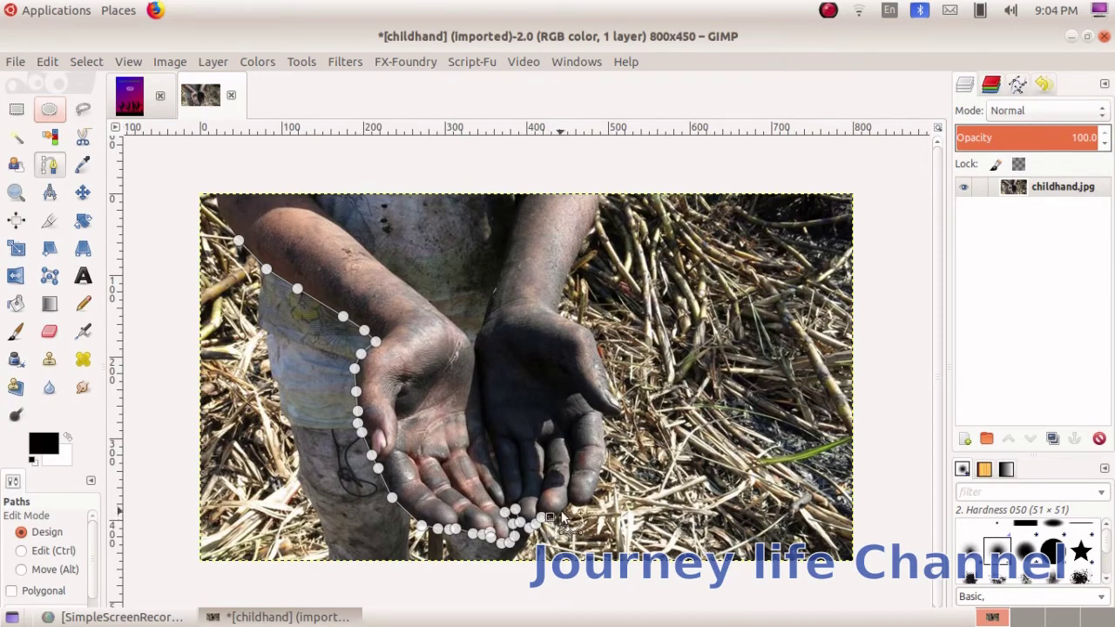
left_click(560, 513)
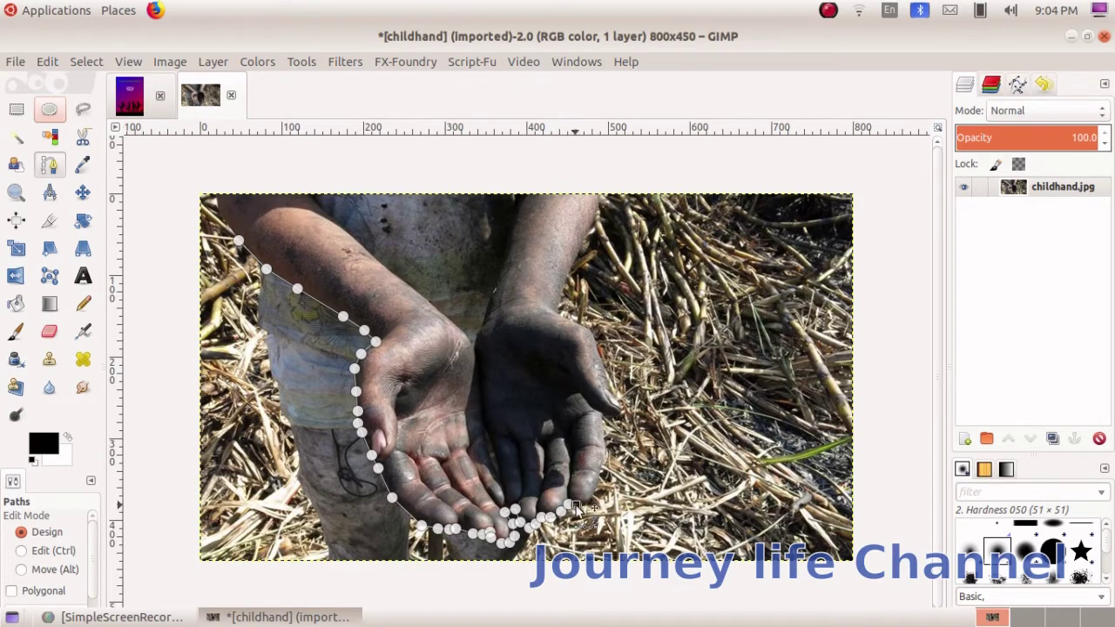
left_click(587, 503)
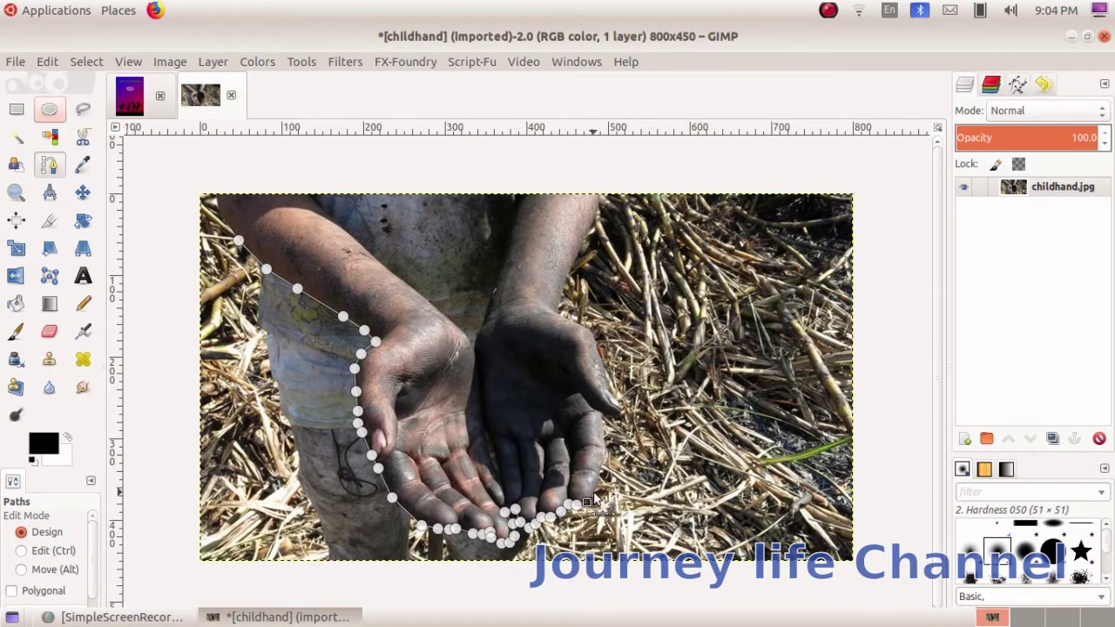
left_click(593, 491)
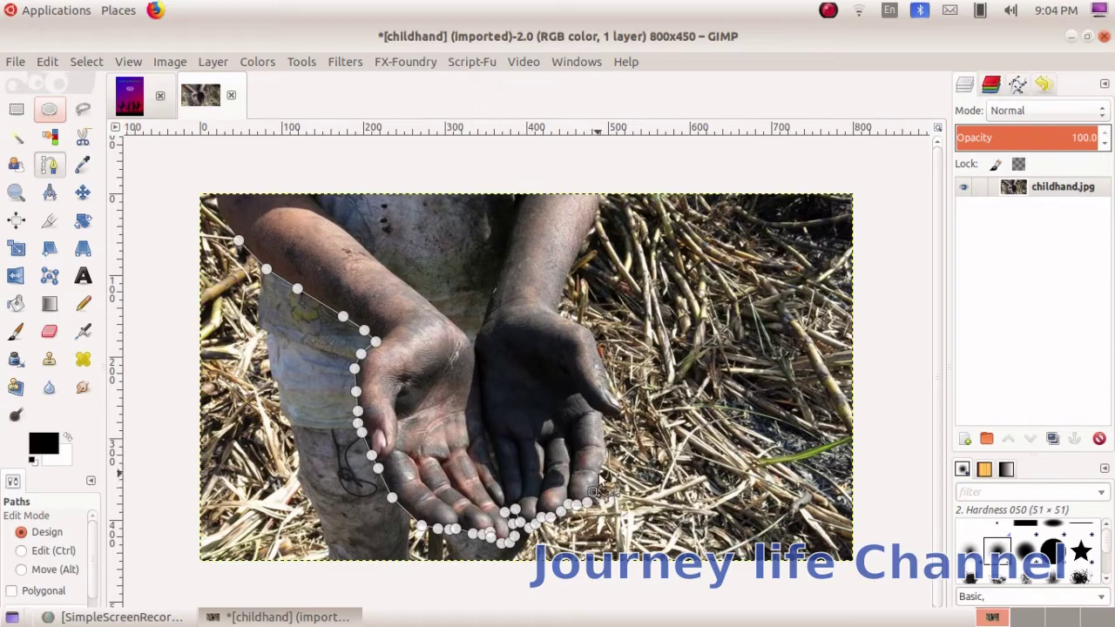
left_click(598, 472)
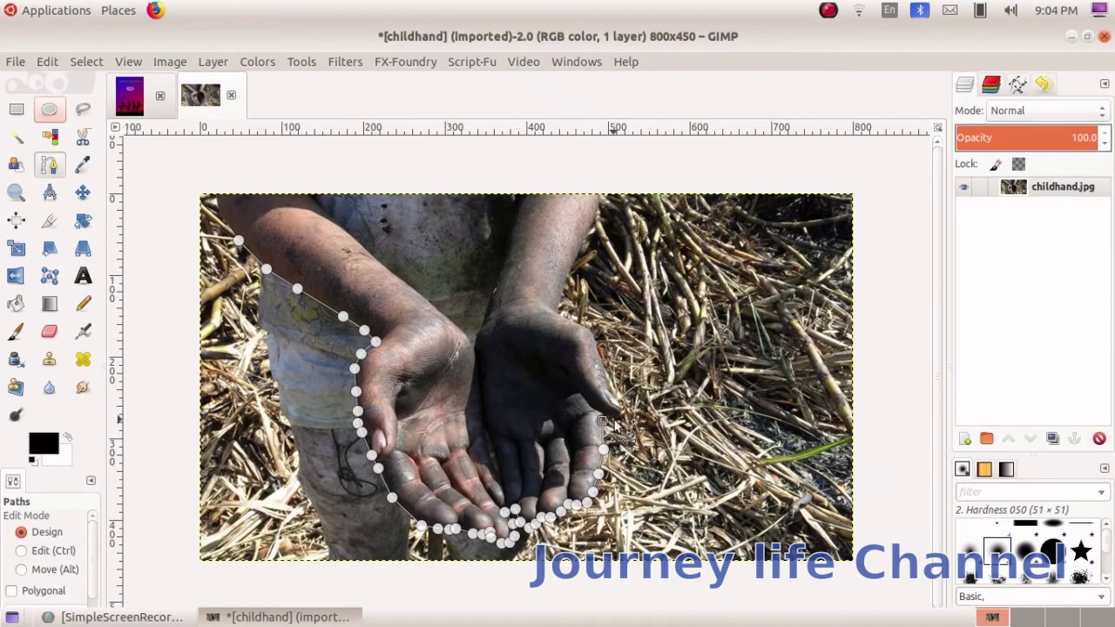
left_click(611, 415)
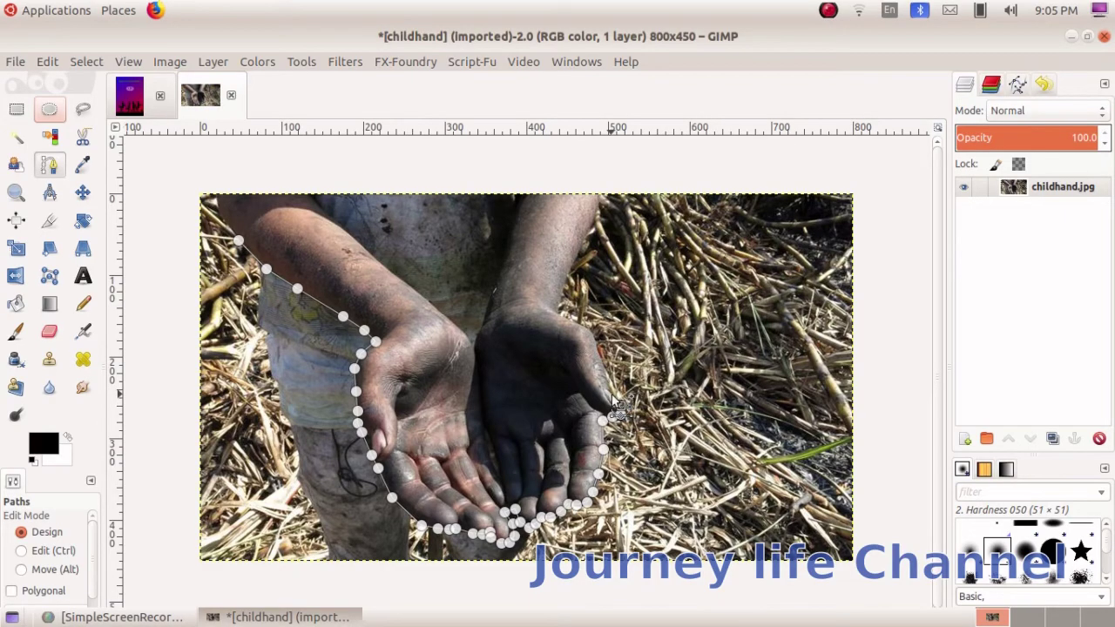
left_click(621, 410)
left_click(613, 395)
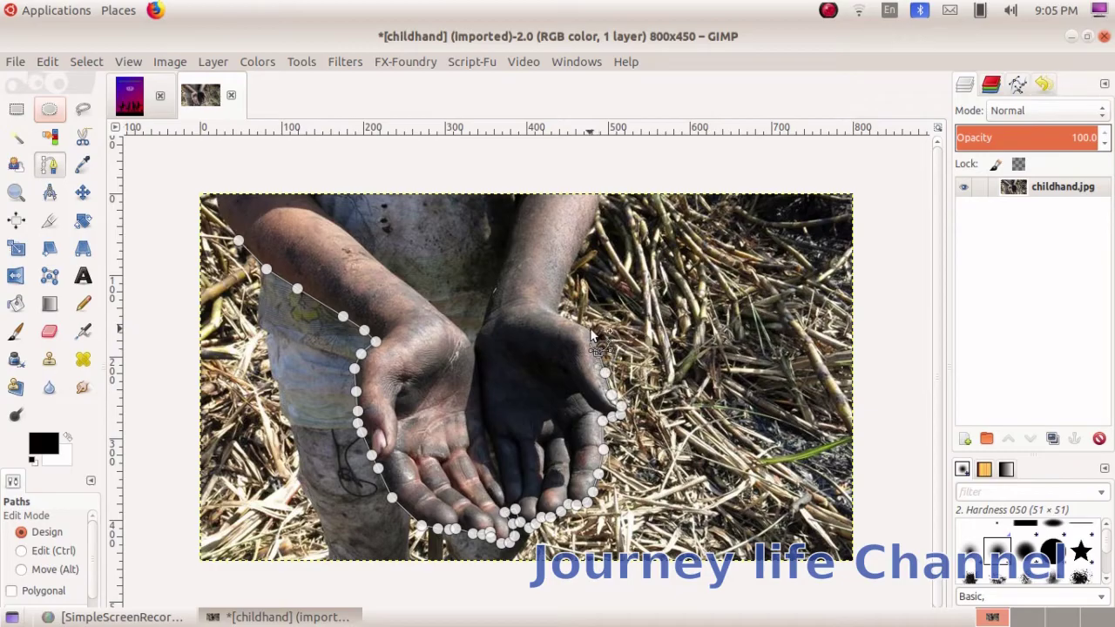
Trace up the right arm, across its top, and back down to where the hands meet.
left_click(559, 296)
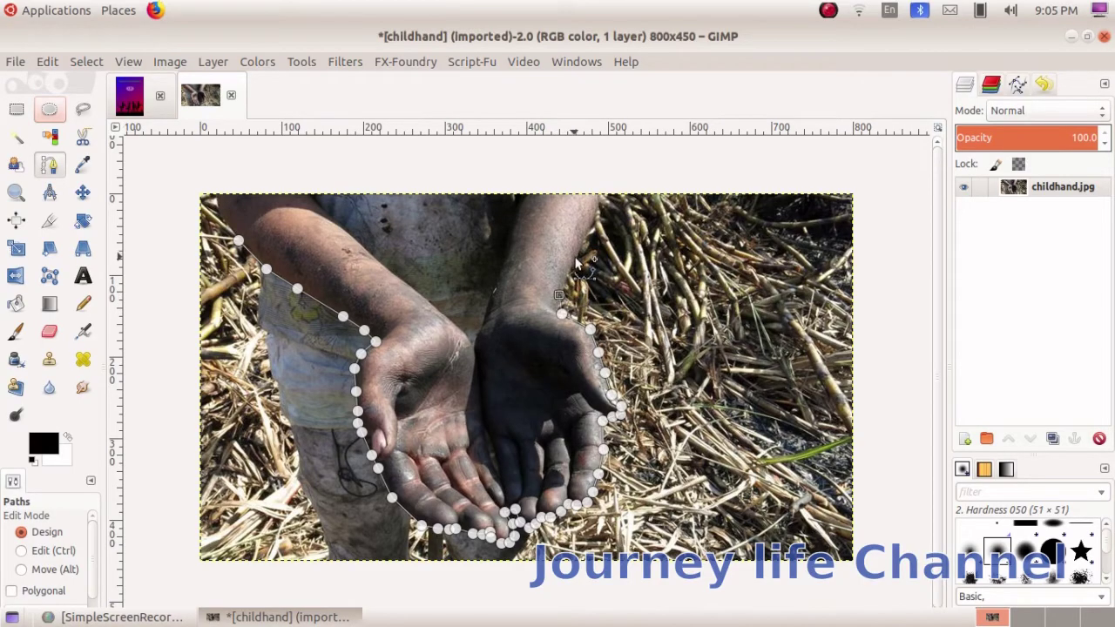
left_click(575, 259)
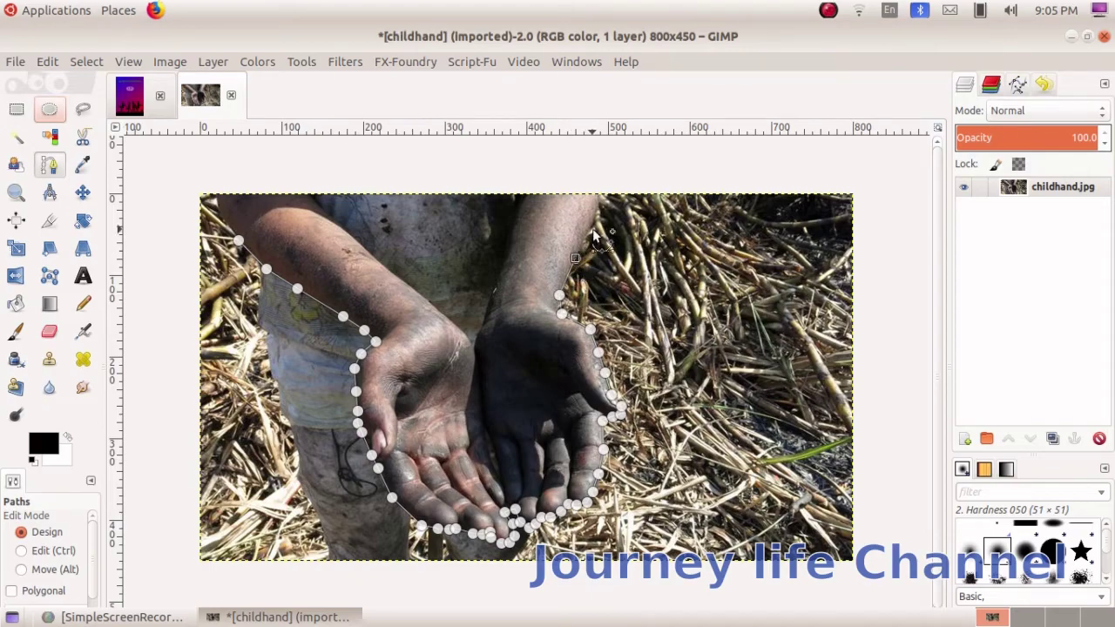
left_click(587, 227)
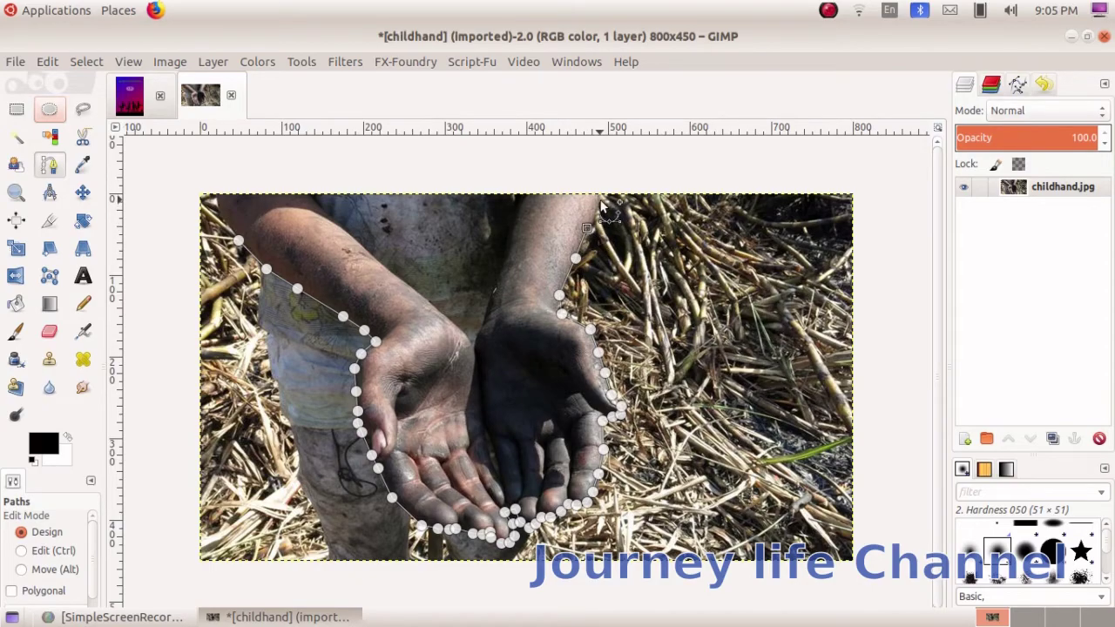
left_click(599, 199)
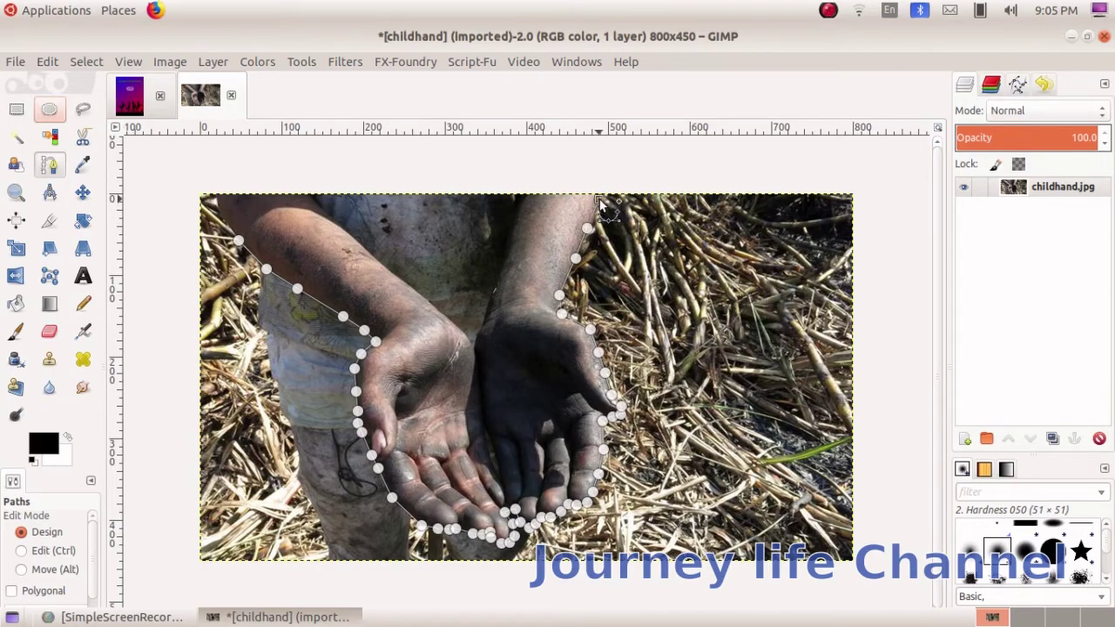
left_click(522, 198)
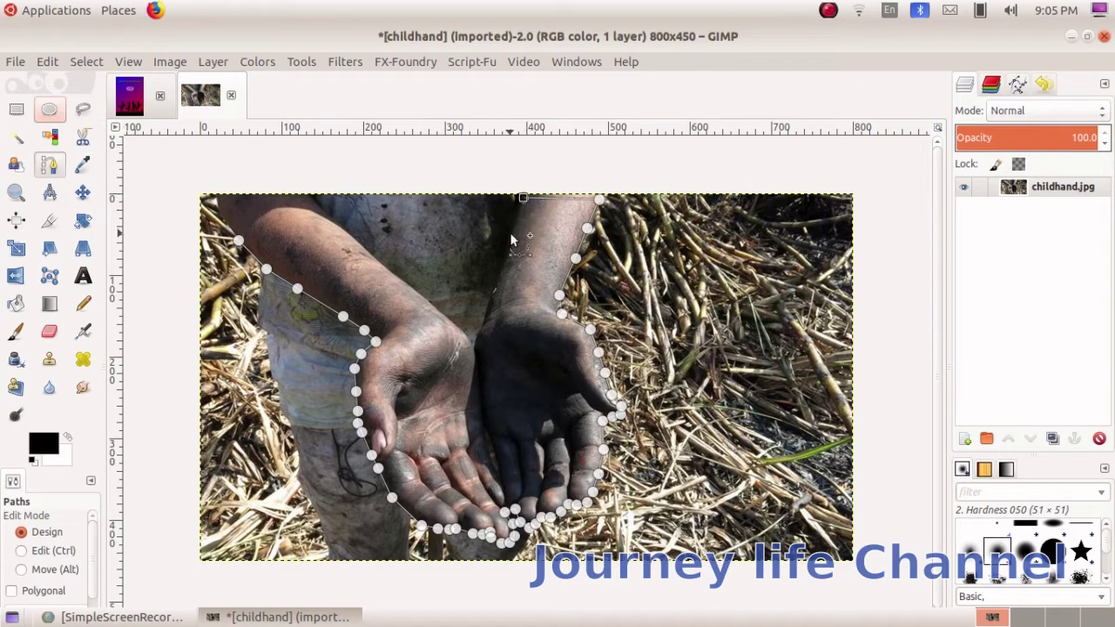
left_click(508, 248)
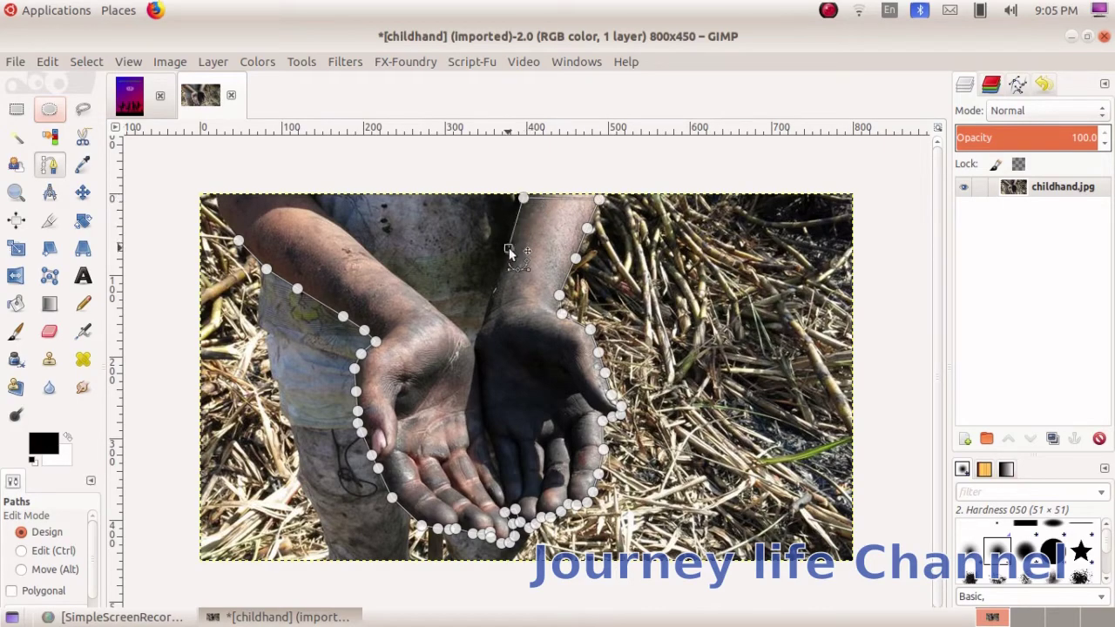
left_click(492, 293)
left_click(481, 327)
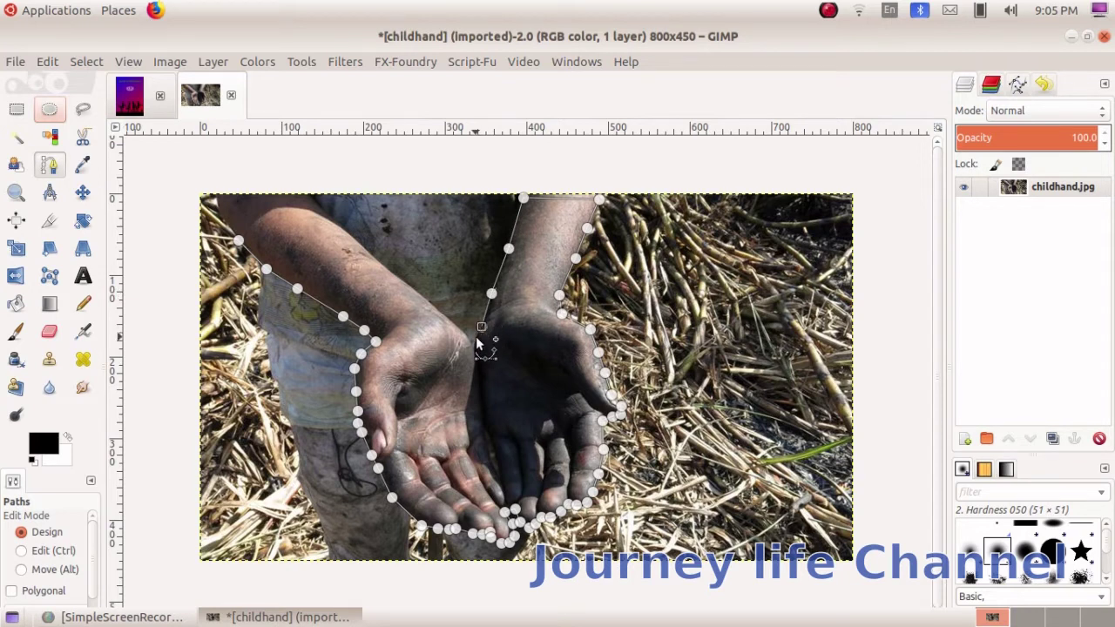
left_click(474, 338)
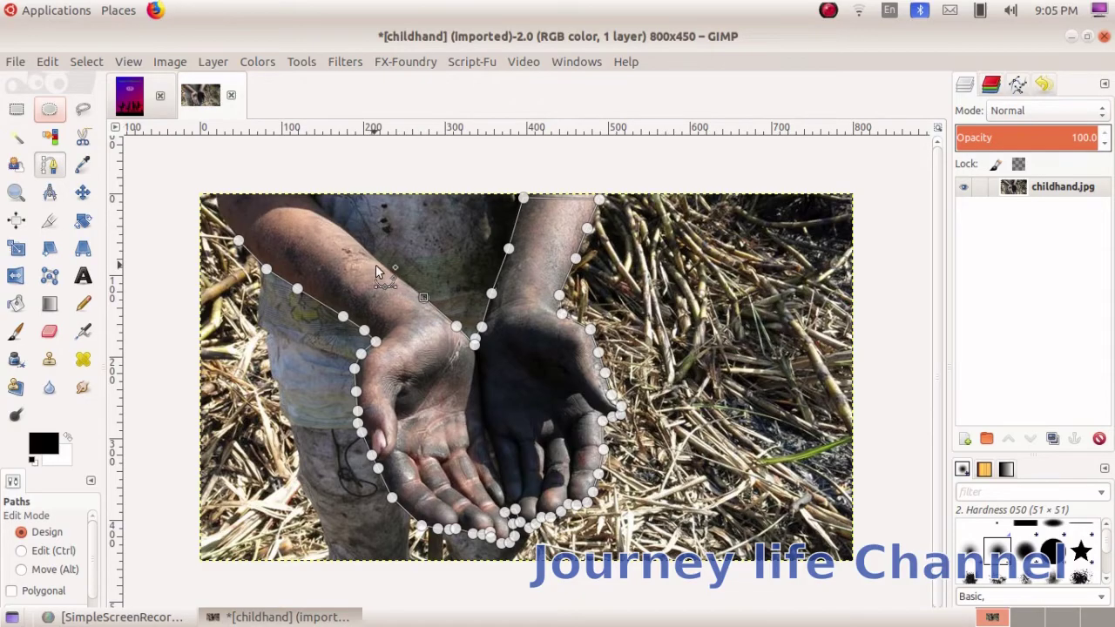
Trace the left arm's top, close the path at its start, and convert it to a selection.
left_click_drag(383, 272, 346, 238)
mouse_move(349, 238)
left_mouse_down()
mouse_move(317, 213)
mouse_move(273, 219)
left_mouse_up()
left_click(272, 212)
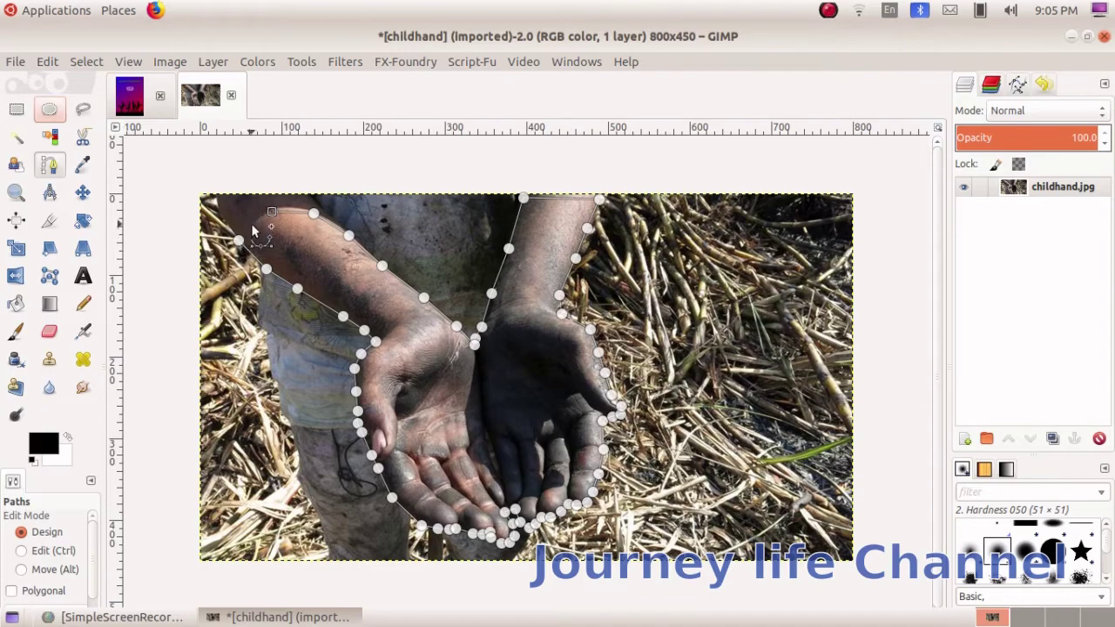
left_click(247, 225)
key("ctrl")
left_click(240, 242, "ctrl")
key("Return")
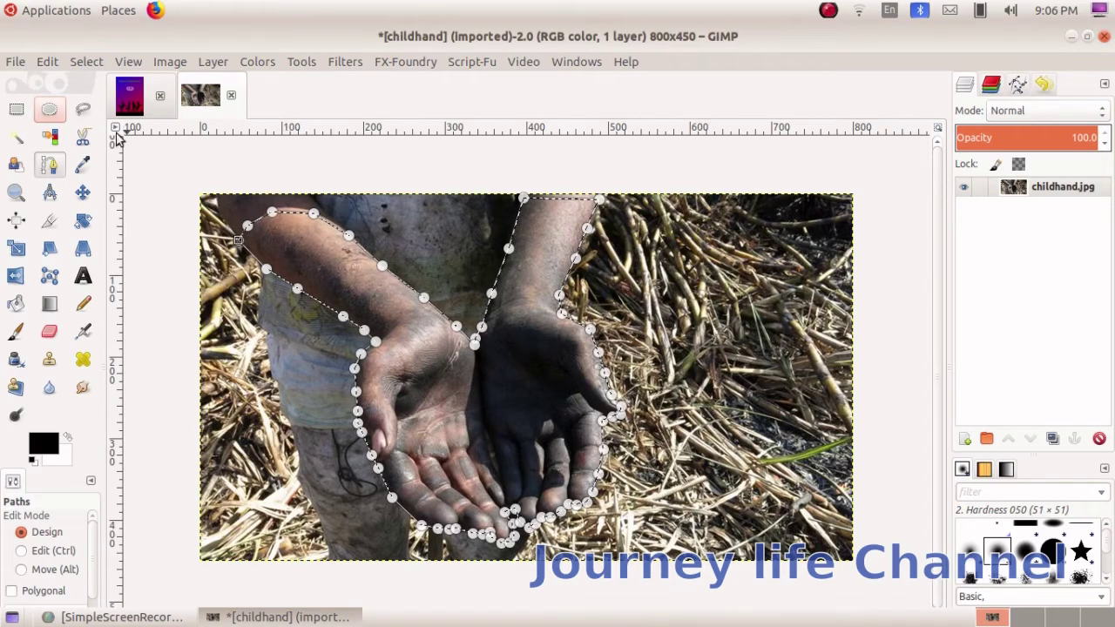
Copy the selected hands and paste them into the poster below the ILO logo.
left_click(48, 70)
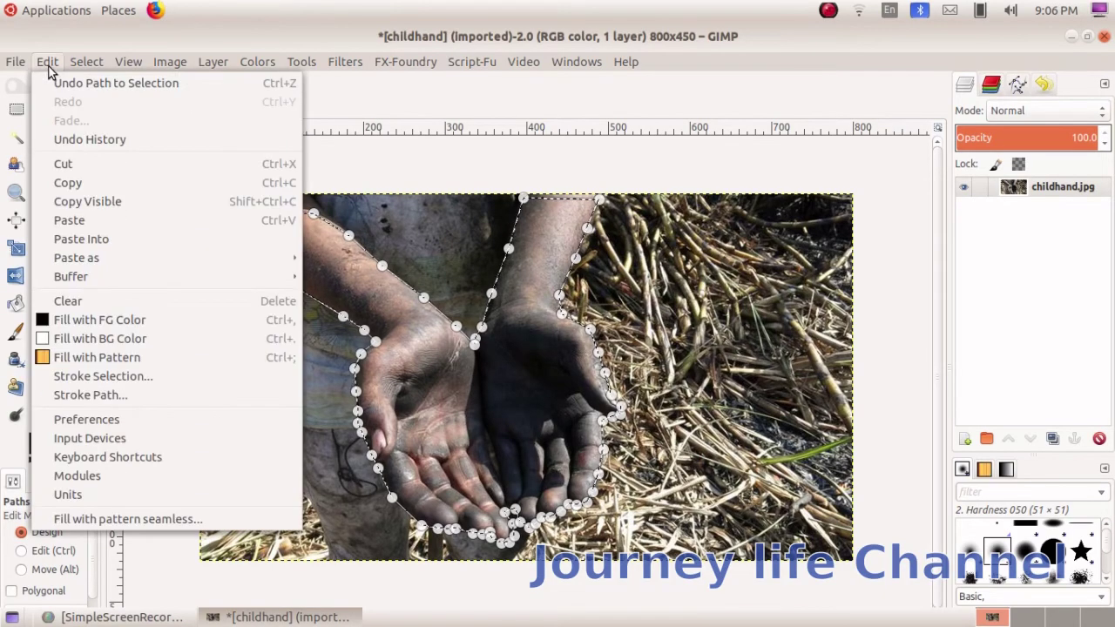
left_click(73, 183)
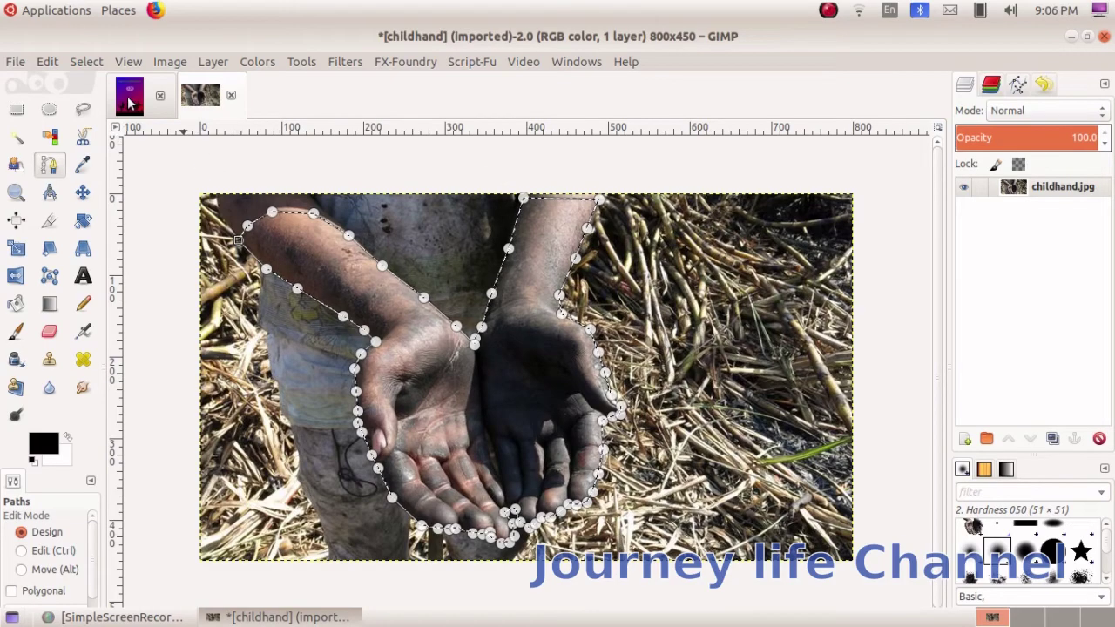
left_click(129, 103)
left_click(46, 61)
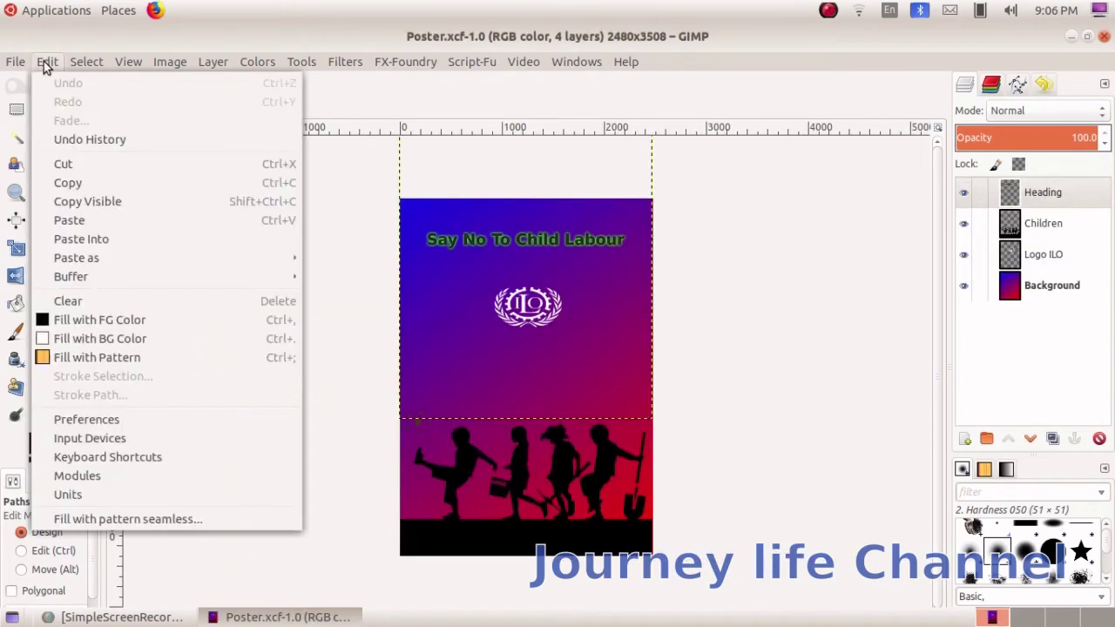
left_click(69, 220)
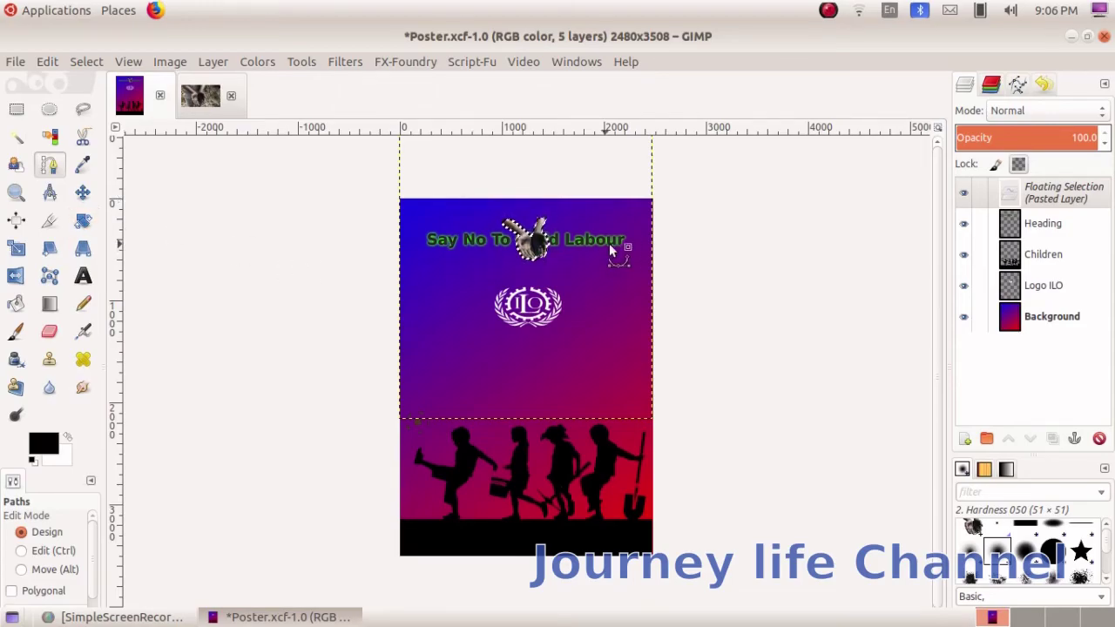
left_click(83, 192)
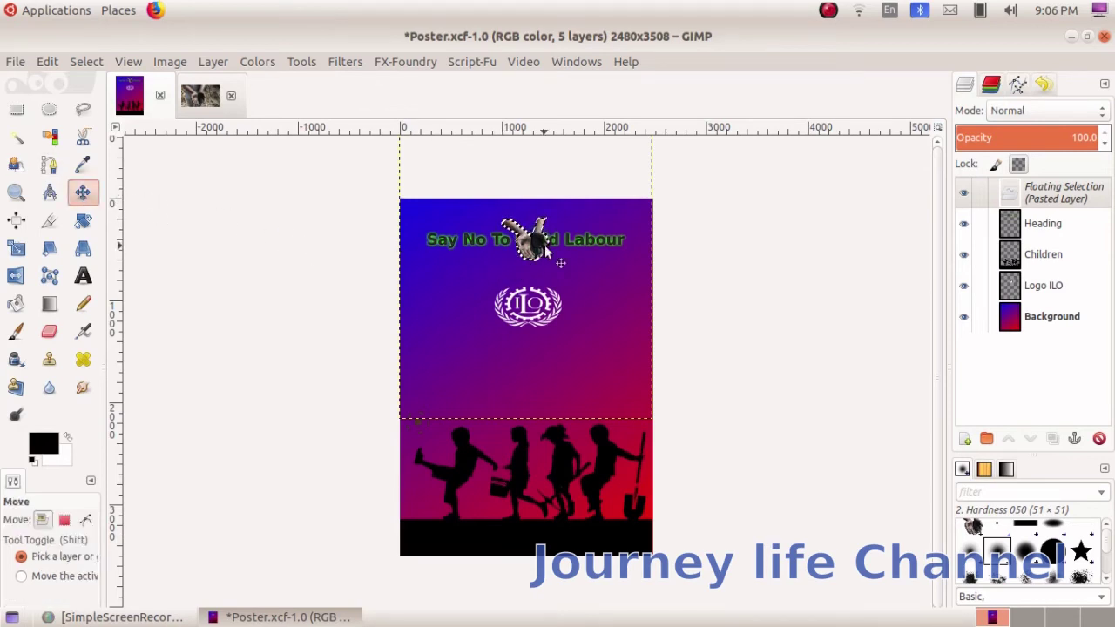
mouse_move(533, 248)
left_mouse_down()
mouse_move(519, 372)
mouse_move(528, 404)
left_mouse_up()
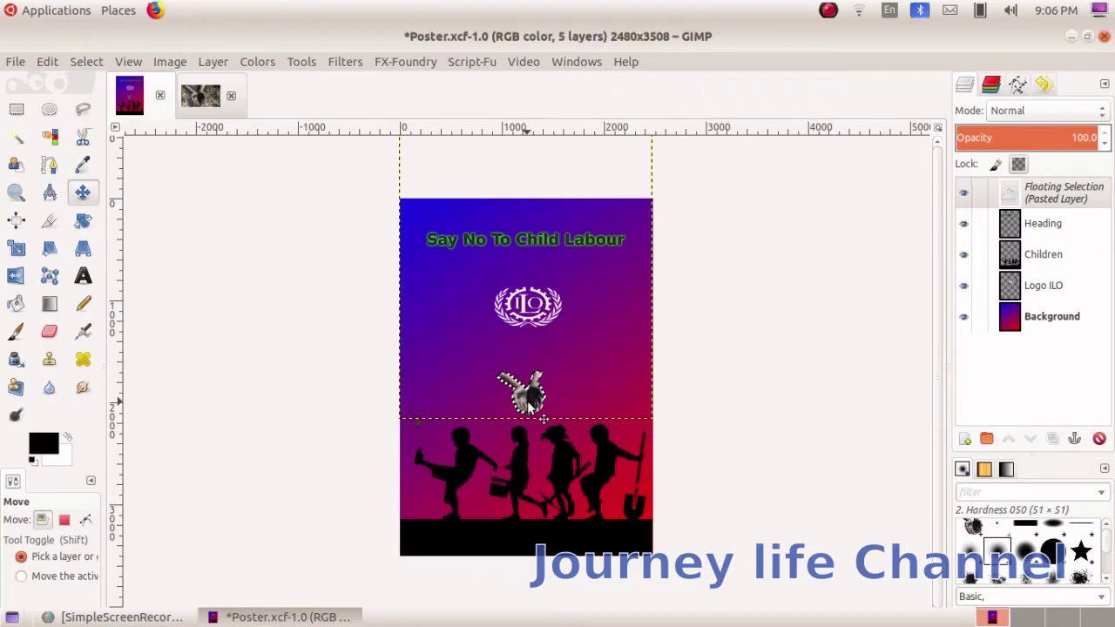
Turn the floating selection into a new layer named Hand.
left_click(1050, 195)
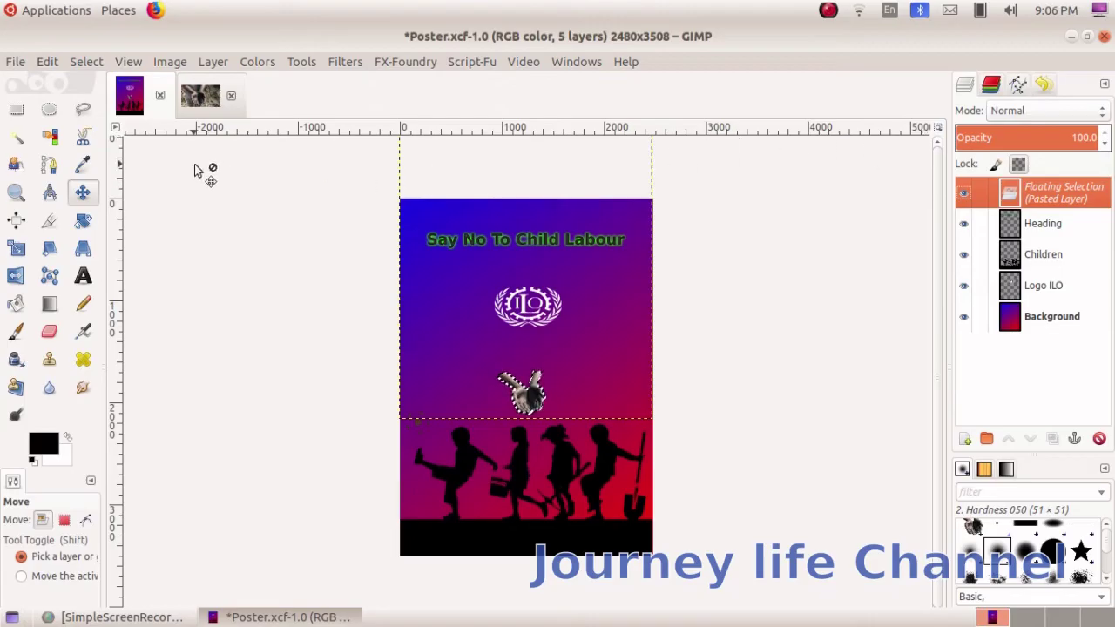
left_click(214, 62)
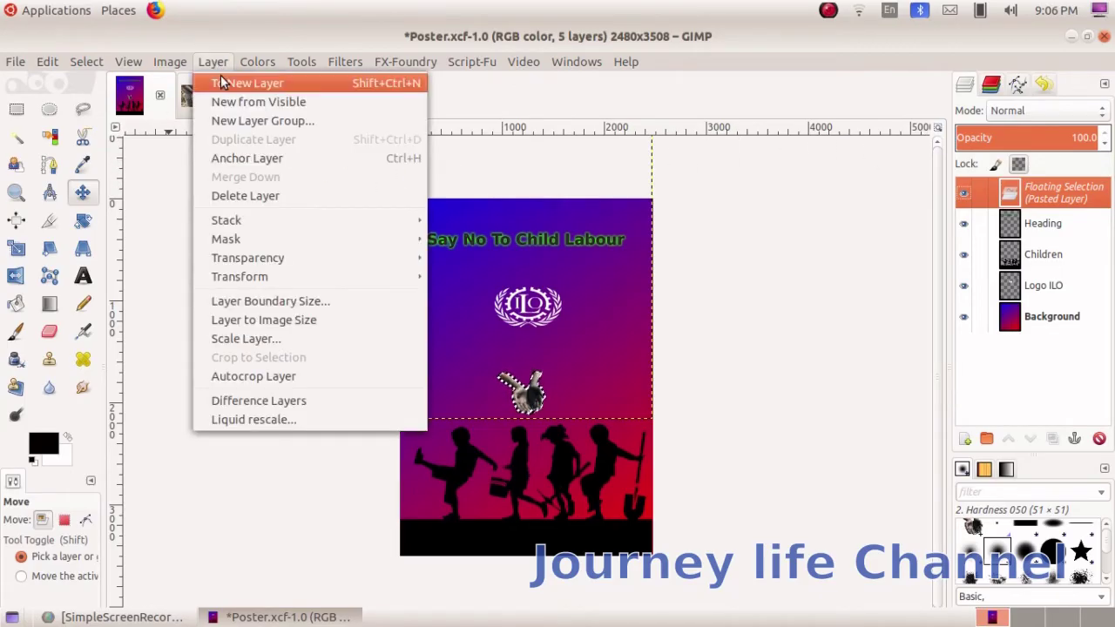
left_click(225, 85)
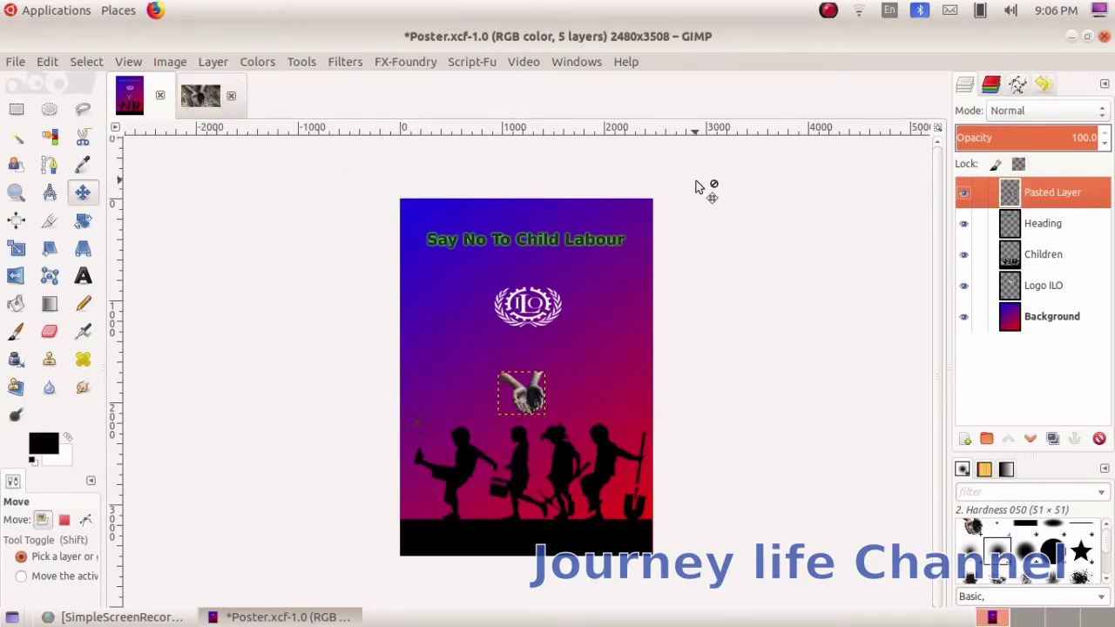
double_click(1050, 195)
type("Hand")
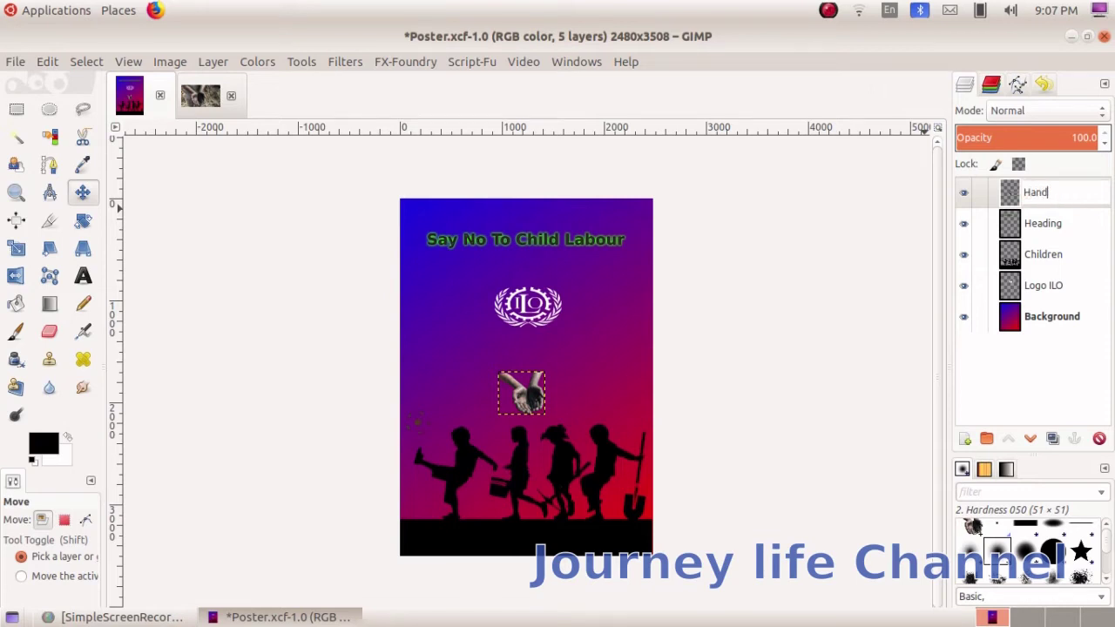
key("Return")
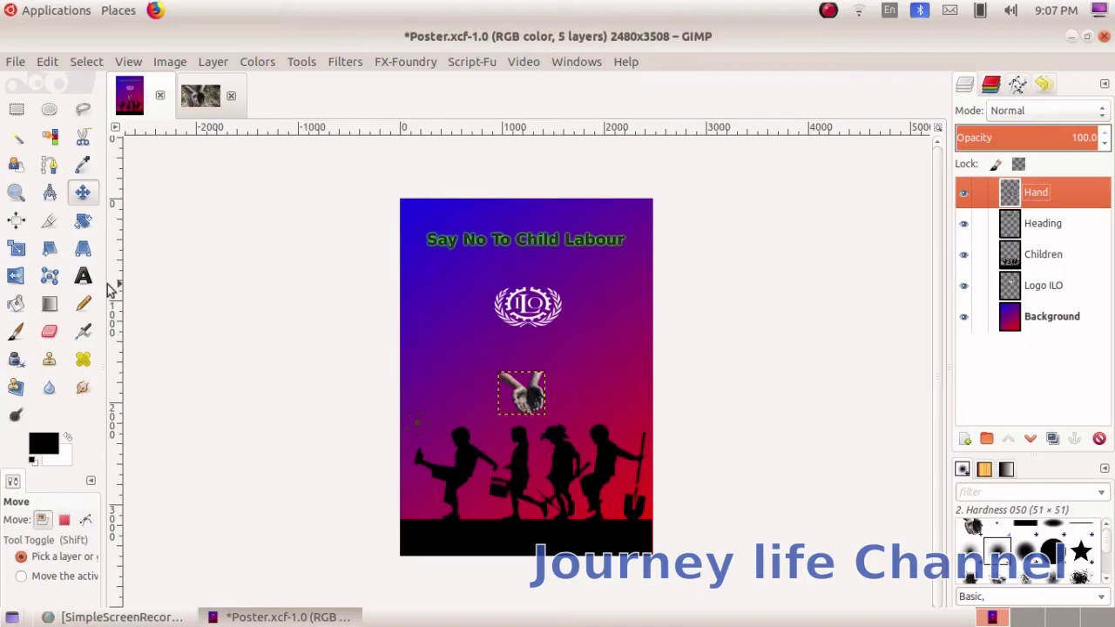
Choose the Text tool and set the text colour to near-black.
left_click(460, 353)
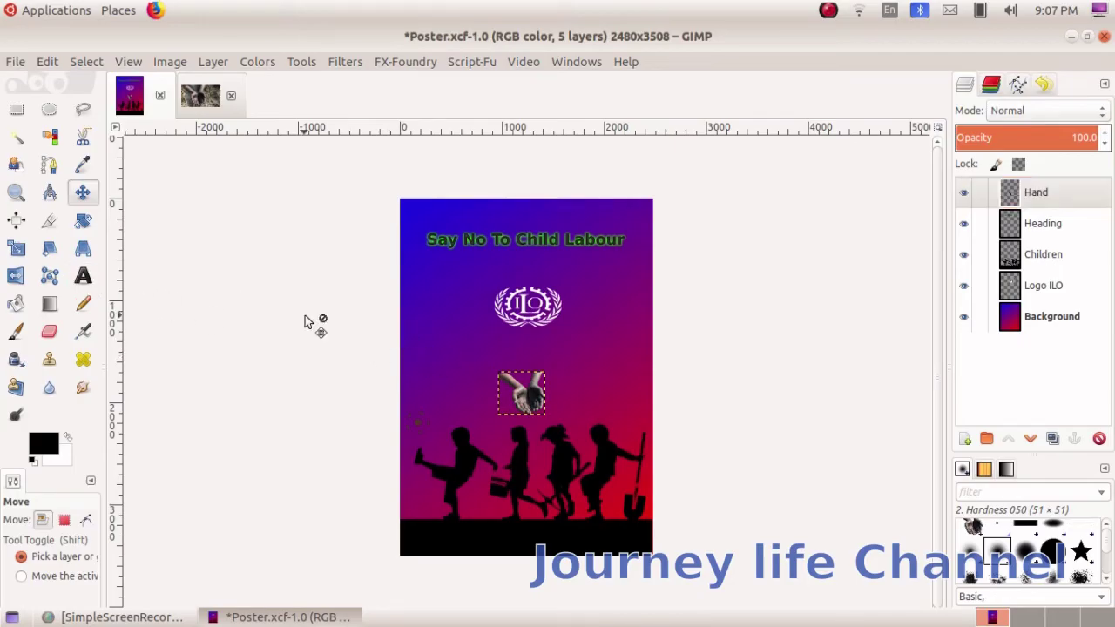
left_click(81, 276)
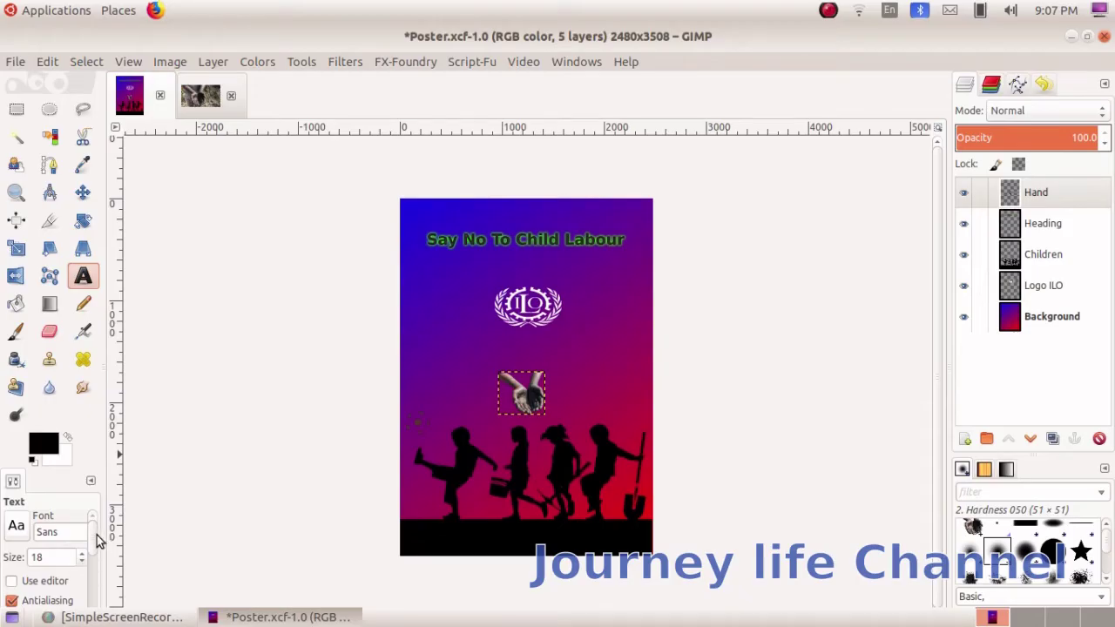
mouse_move(95, 535)
left_mouse_down()
mouse_move(92, 561)
mouse_move(91, 540)
left_mouse_up()
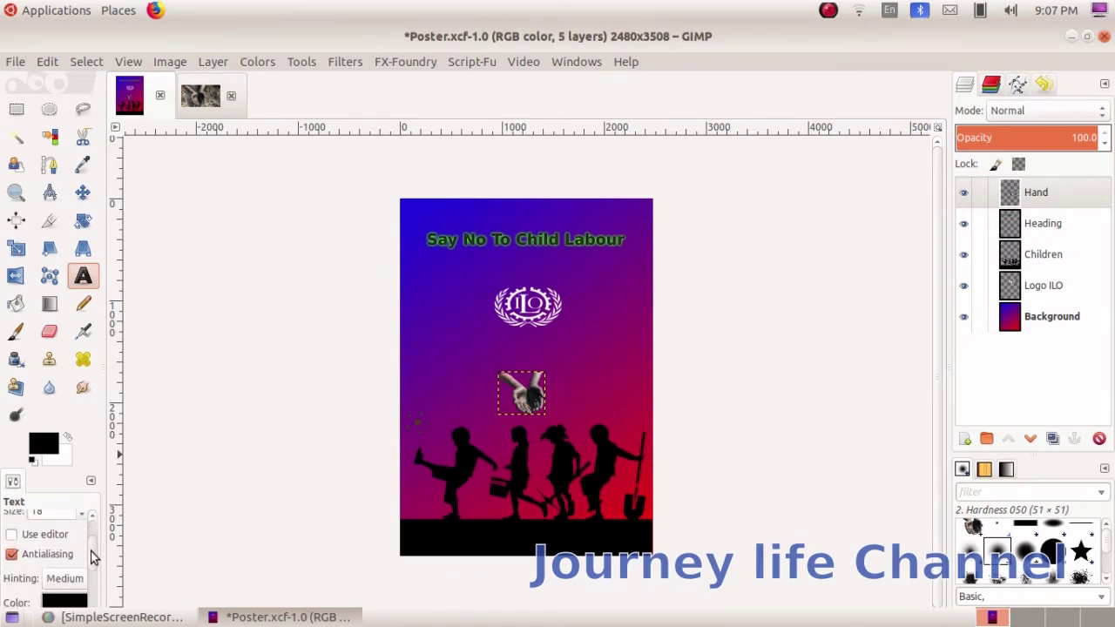
left_click_drag(93, 540, 93, 576)
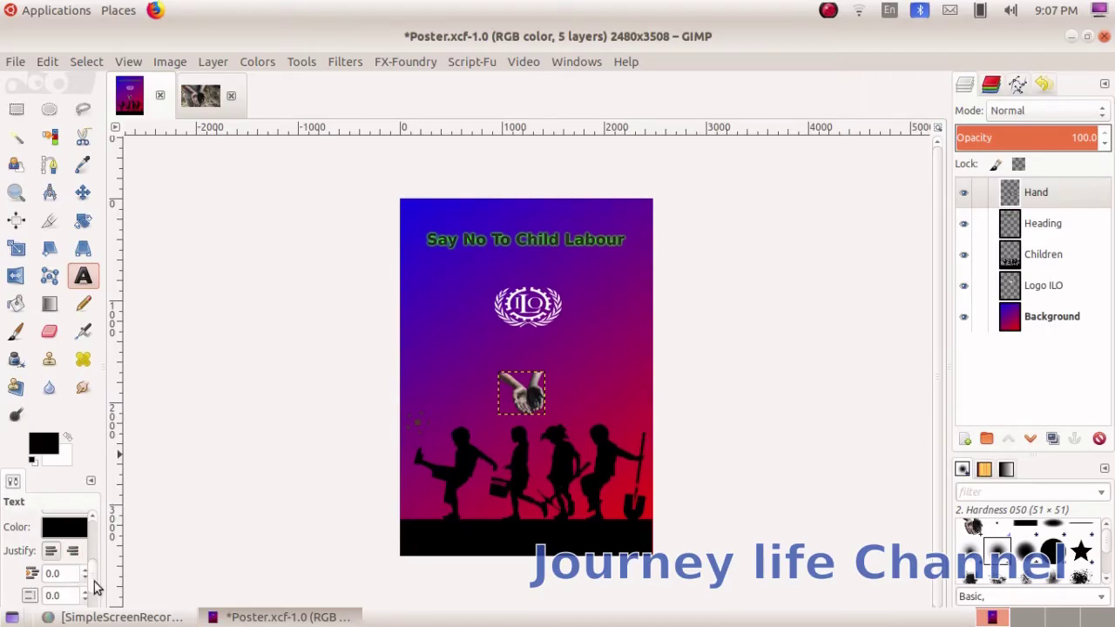
mouse_move(91, 591)
left_mouse_down()
mouse_move(90, 614)
mouse_move(88, 552)
left_mouse_up()
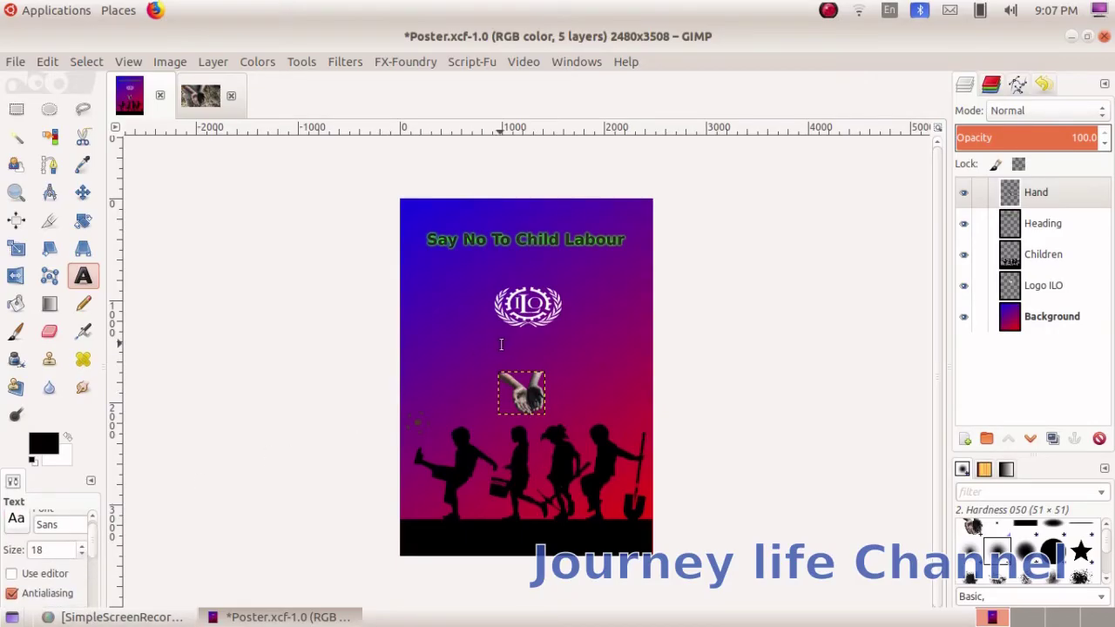
left_click(475, 327)
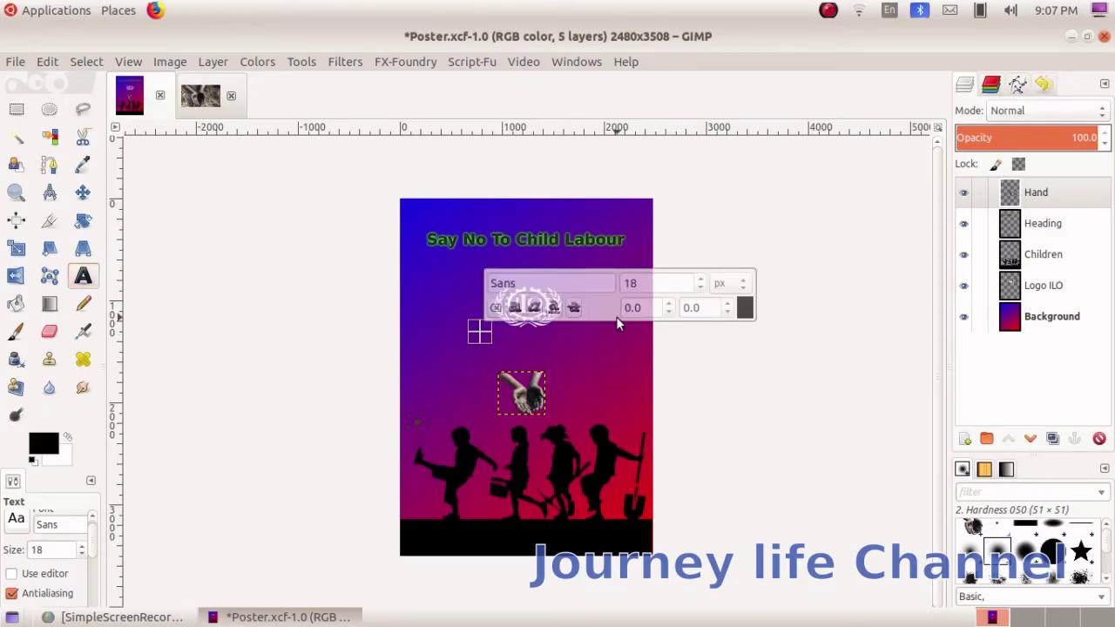
left_click(745, 307)
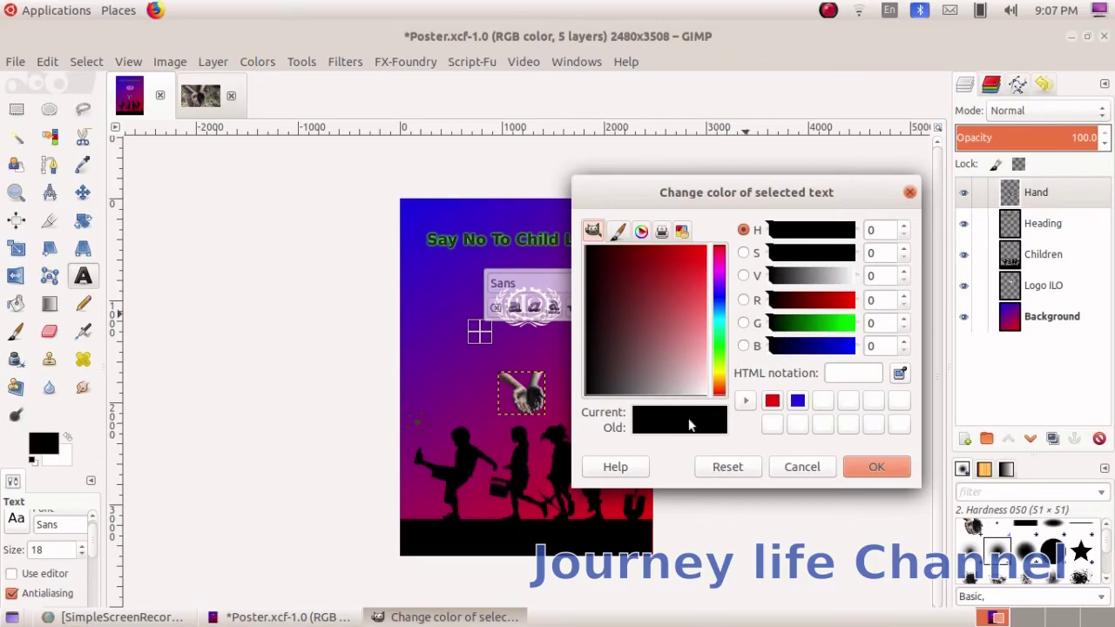
left_click(590, 249)
left_click(877, 470)
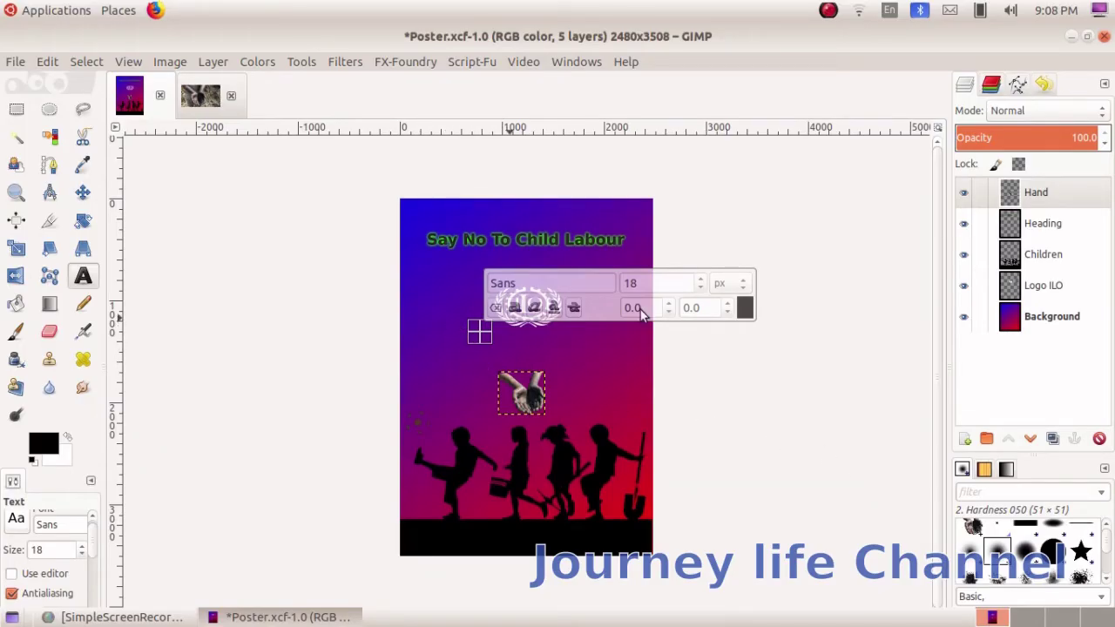
Set the font size to 150 px and draw a text box below the ILO logo.
double_click(676, 284)
type("1")
left_click(454, 341)
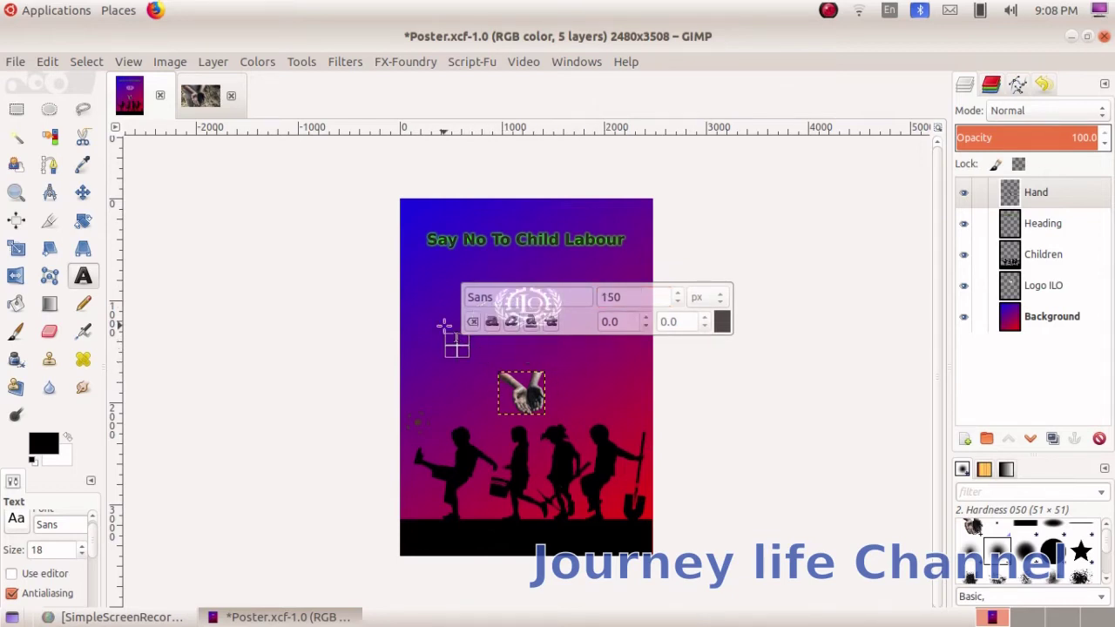
left_click_drag(445, 328, 620, 372)
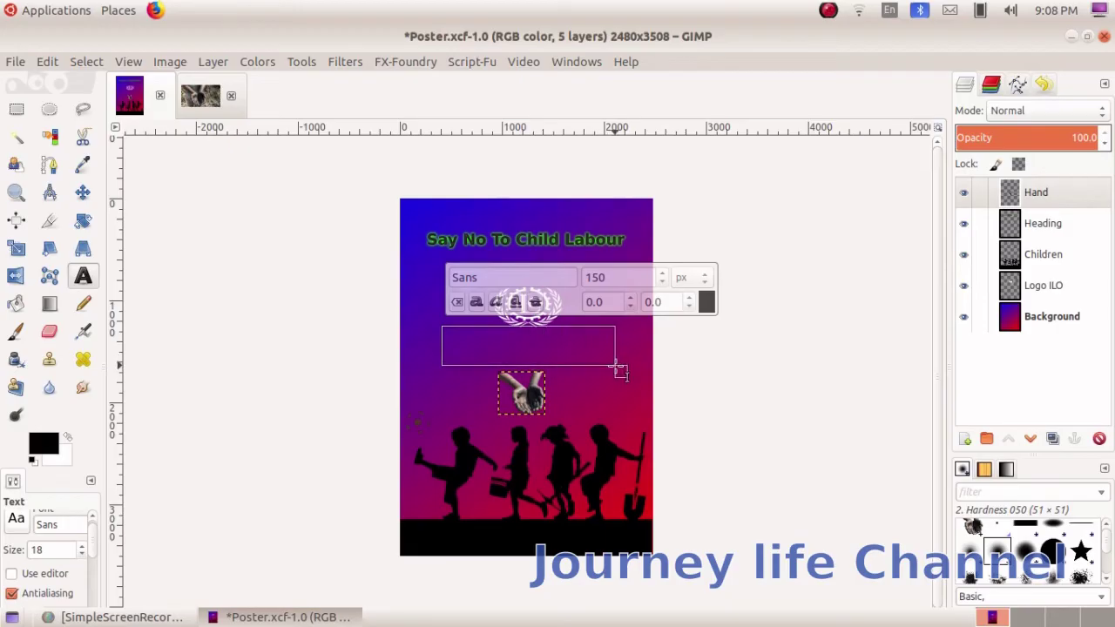
mouse_move(452, 340)
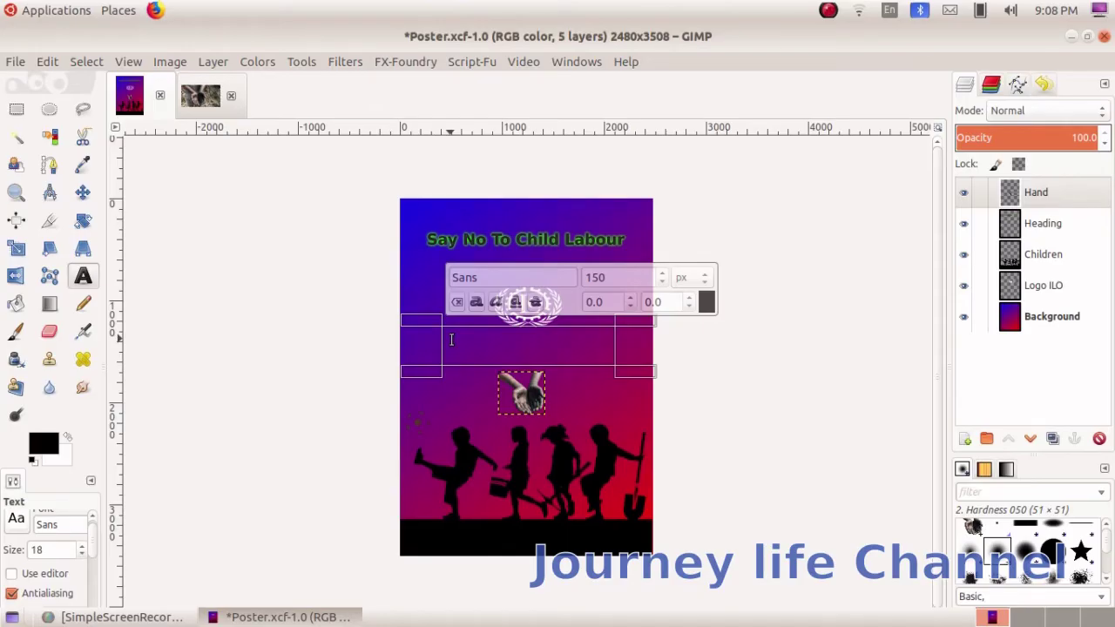
Type 'June 12', enlarge it to 364 px, and nudge it right with the Move tool.
type("June 12")
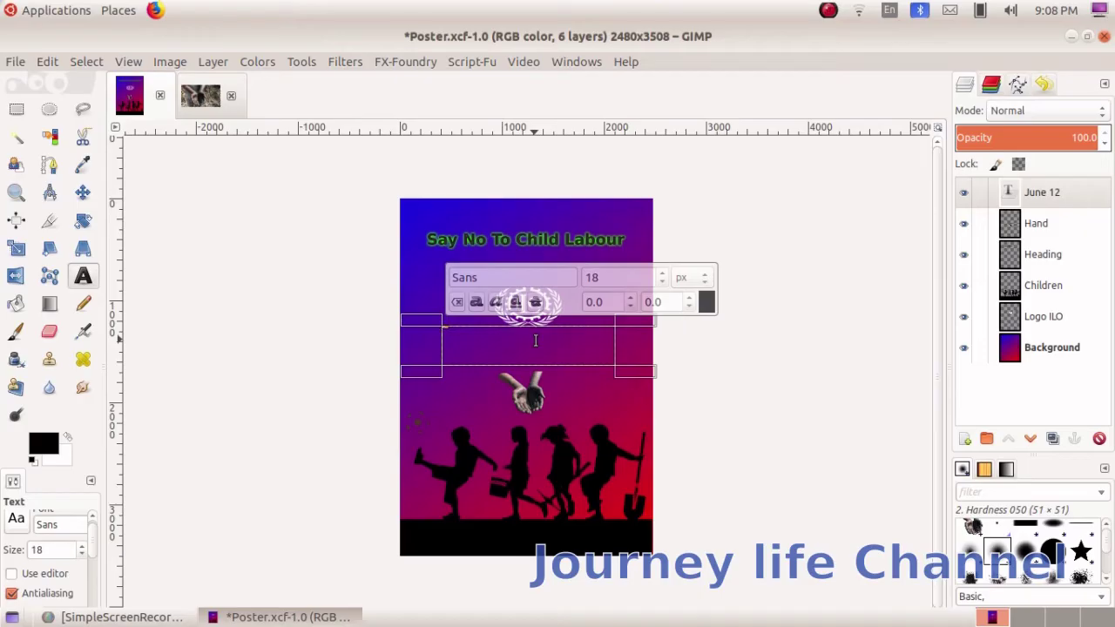
left_click(662, 274)
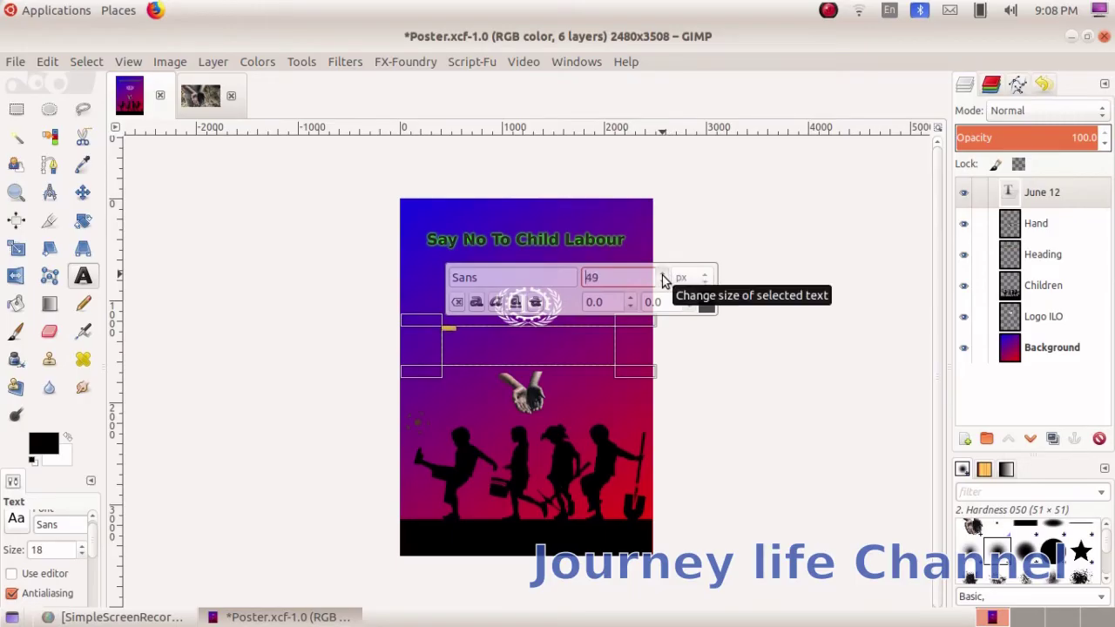
scroll(662, 277, "up", 5)
scroll(663, 277, "up", 2)
scroll(662, 277, "up", 1)
scroll(663, 277, "up", 1)
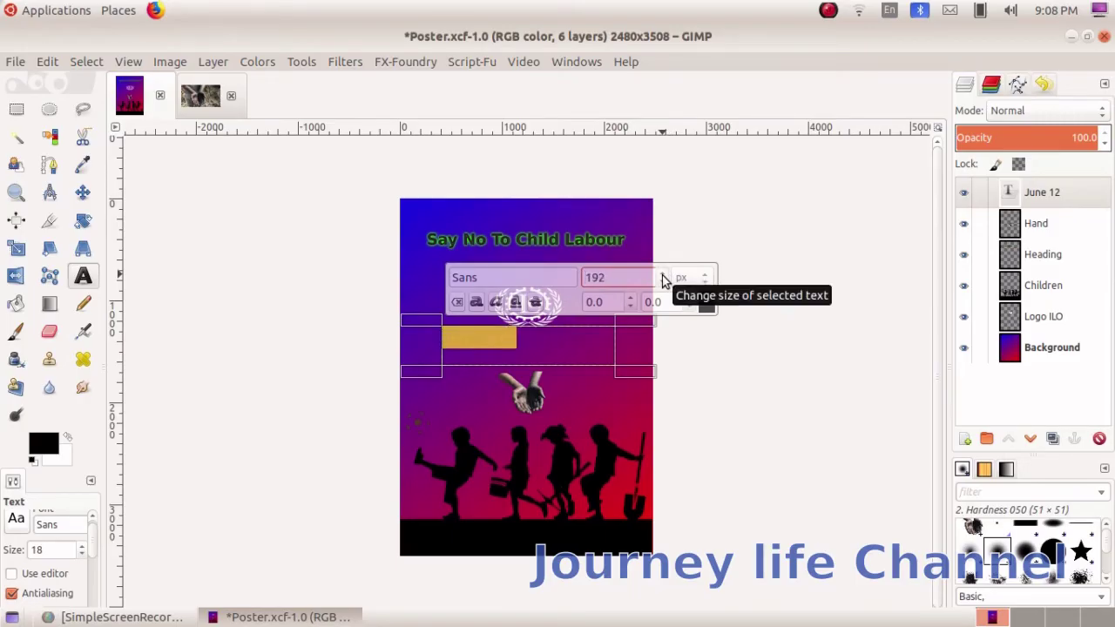
scroll(662, 277, "up", 2)
scroll(662, 278, "up", 5)
scroll(662, 277, "up", 1)
scroll(662, 277, "up", 1)
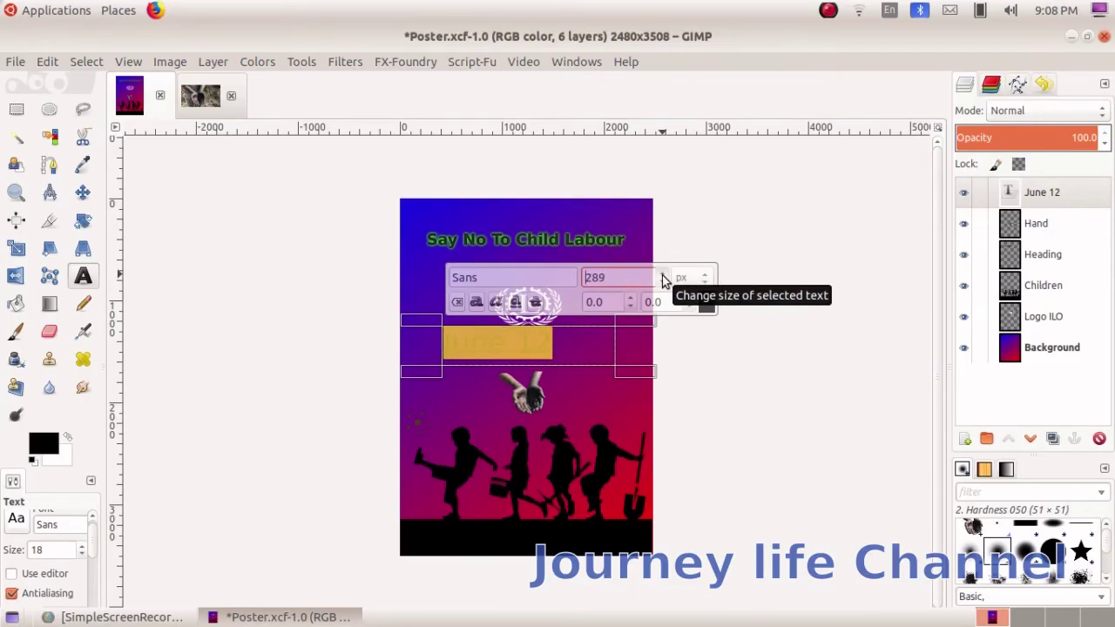
scroll(662, 277, "up", 4)
scroll(663, 277, "up", 2)
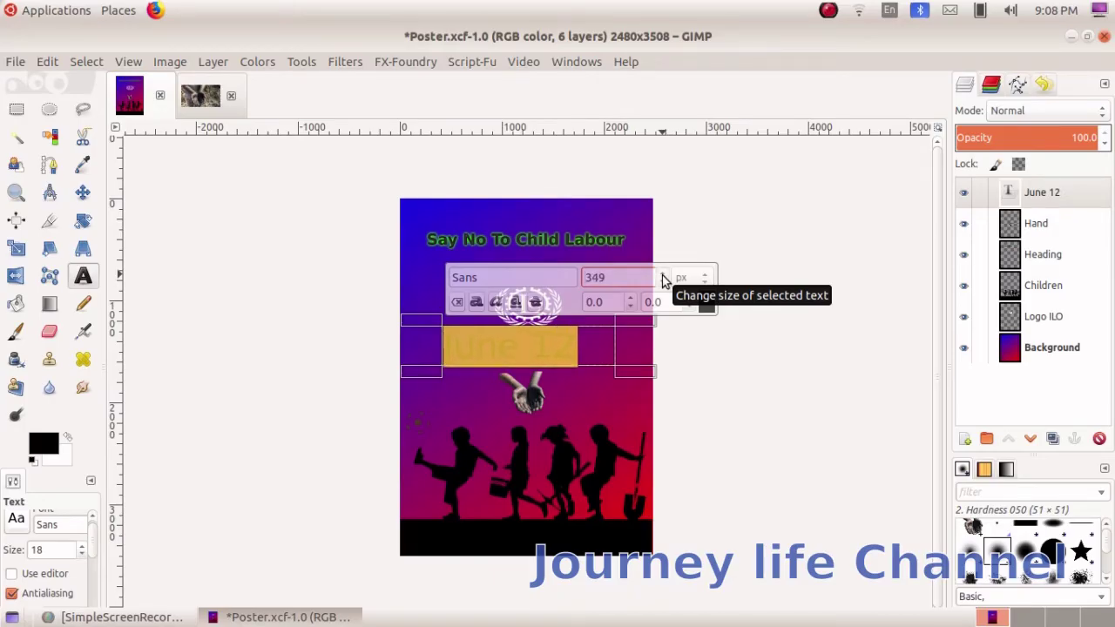
scroll(662, 278, "up", 1)
scroll(662, 277, "up", 1)
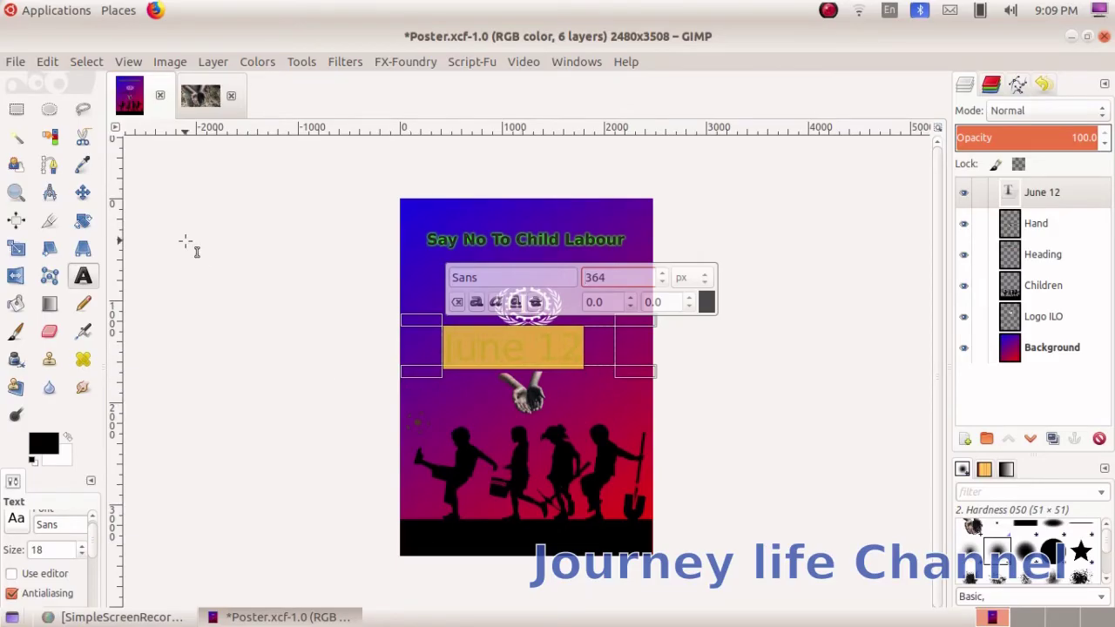
left_click(81, 191)
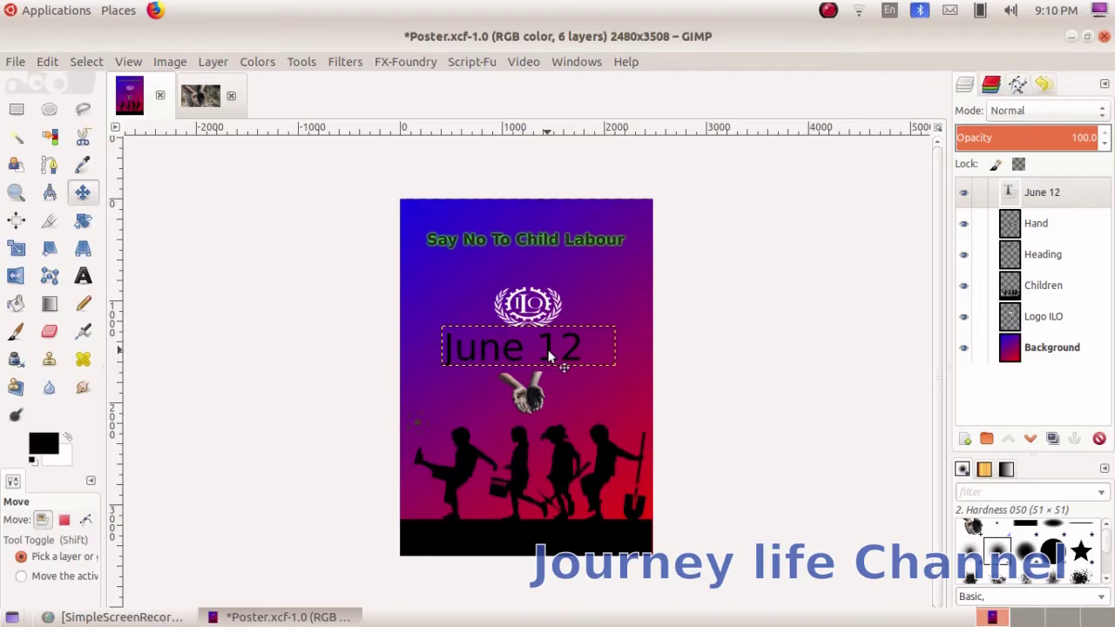
left_click_drag(548, 352, 558, 350)
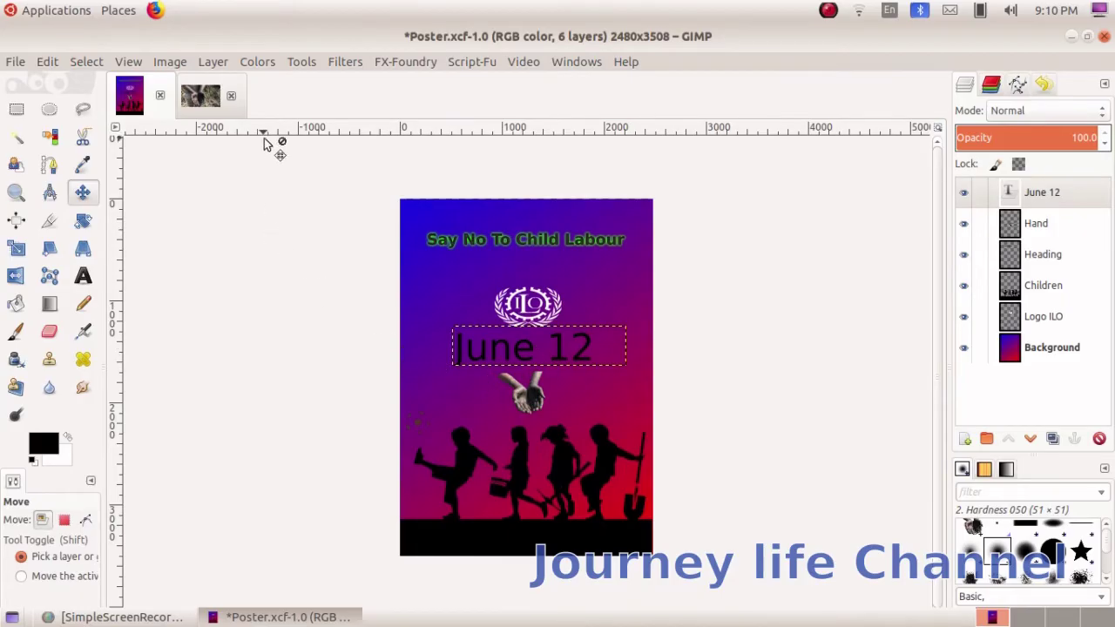
Close childhand.jpg without saving, then open children.png from school resources > Standard_9 > images.
left_click(232, 97)
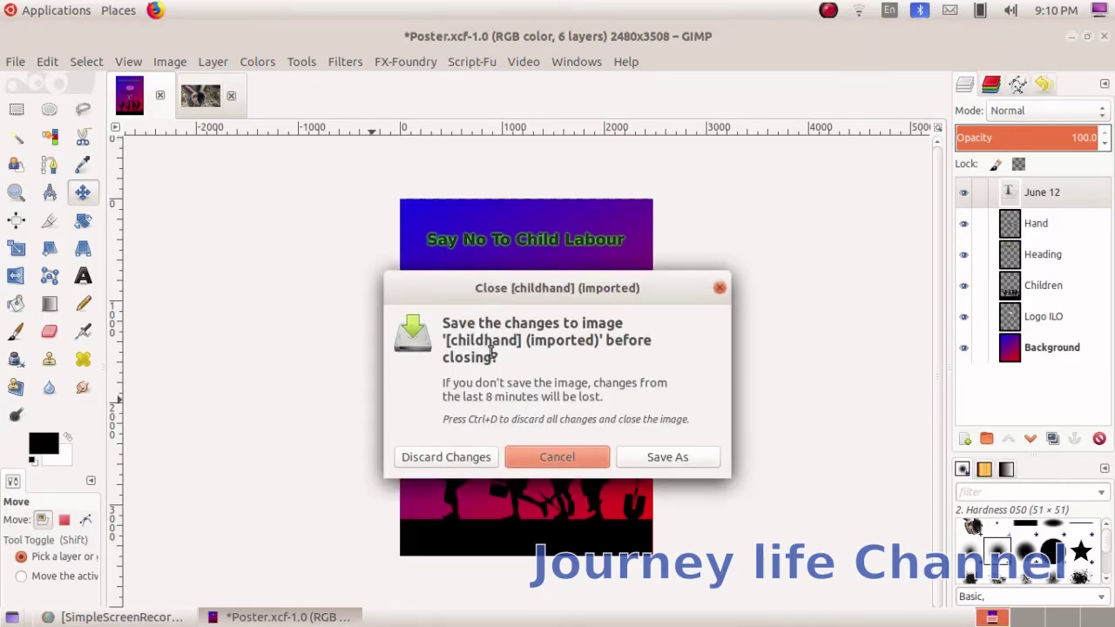
left_click(447, 457)
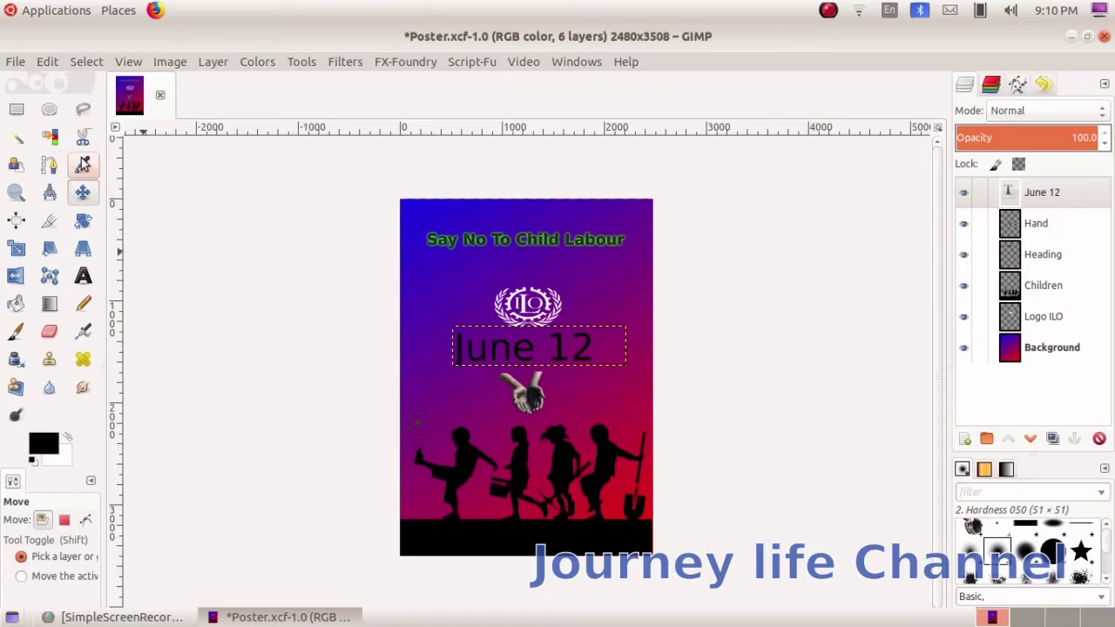
left_click(19, 65)
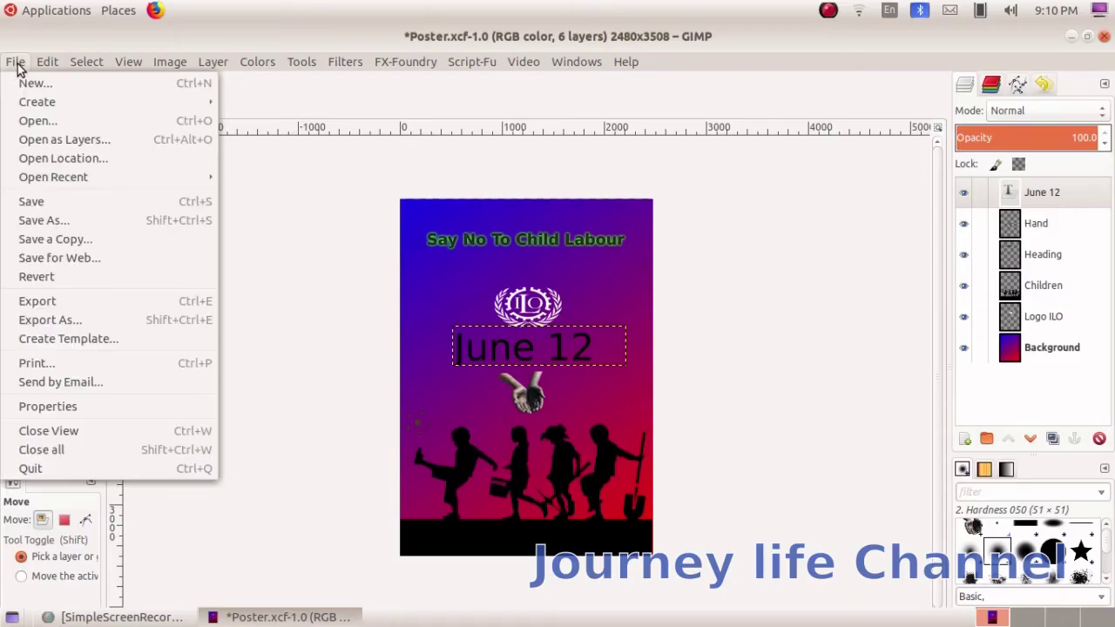
left_click(35, 120)
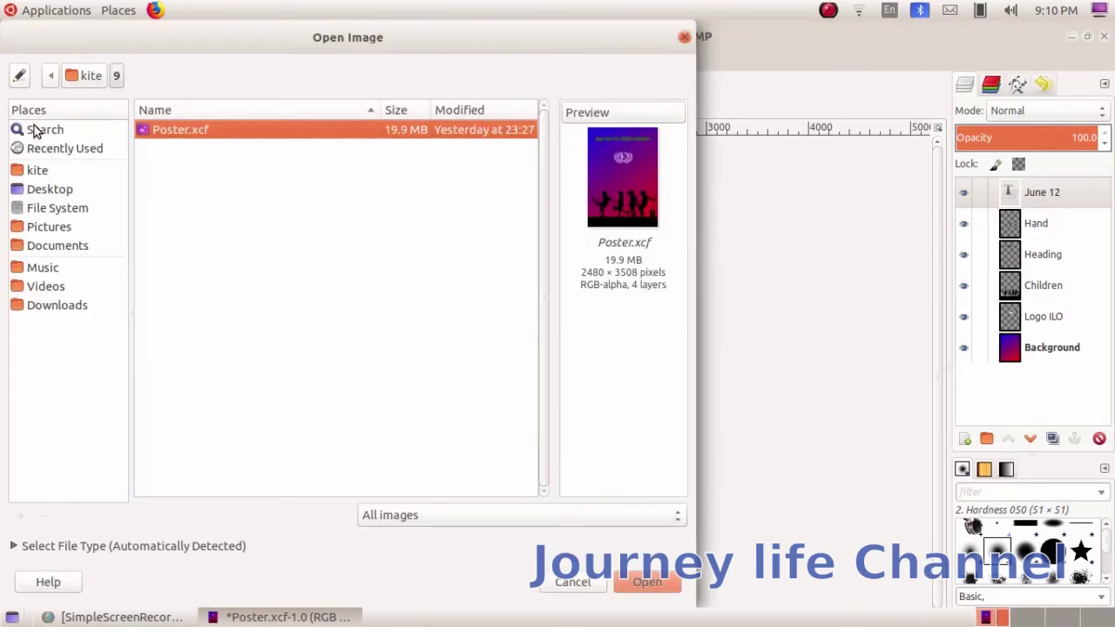
left_click(57, 169)
left_click(165, 172)
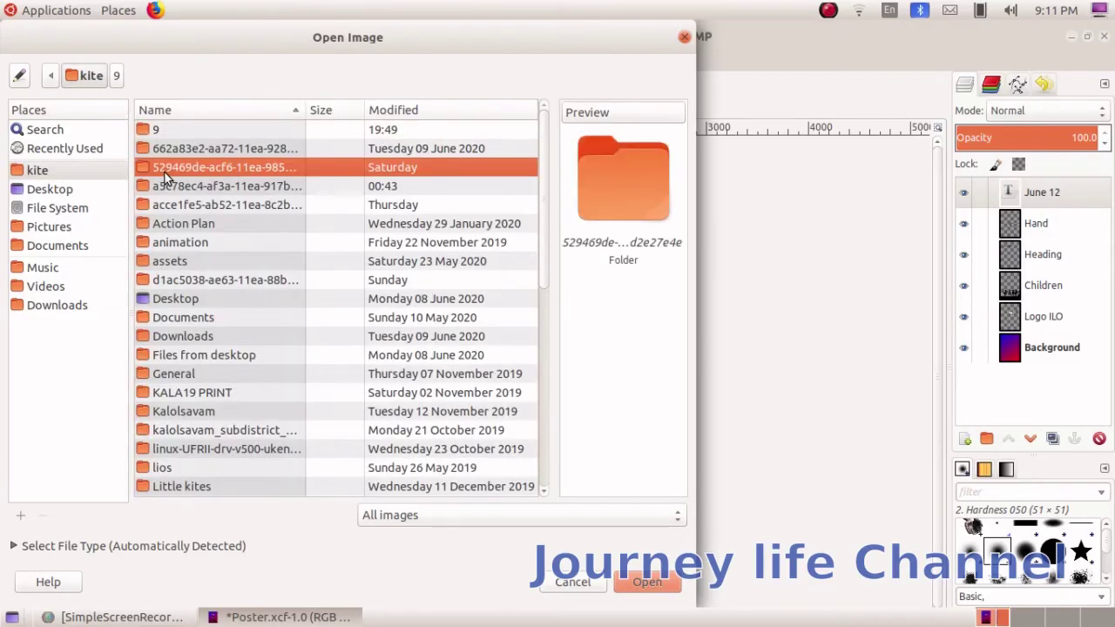
type("s")
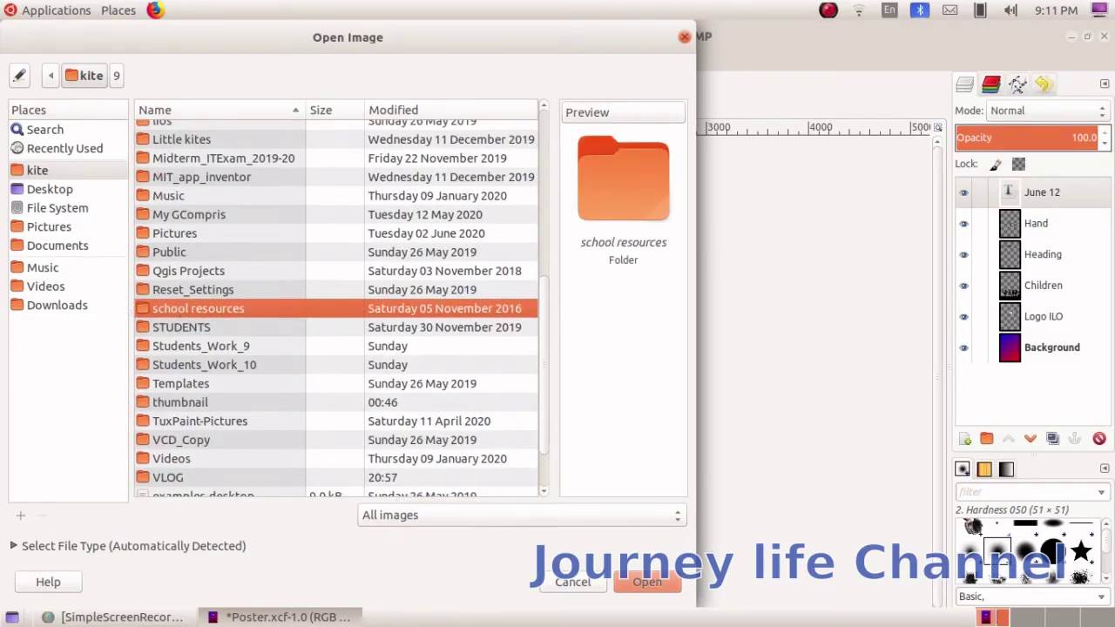
double_click(179, 305)
double_click(188, 169)
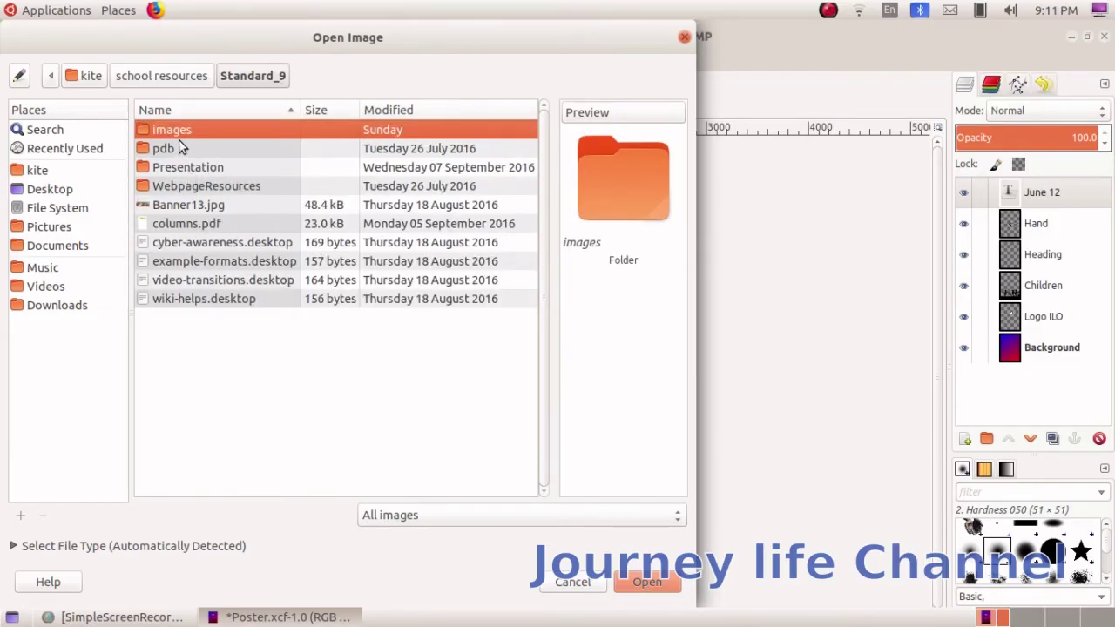
double_click(179, 132)
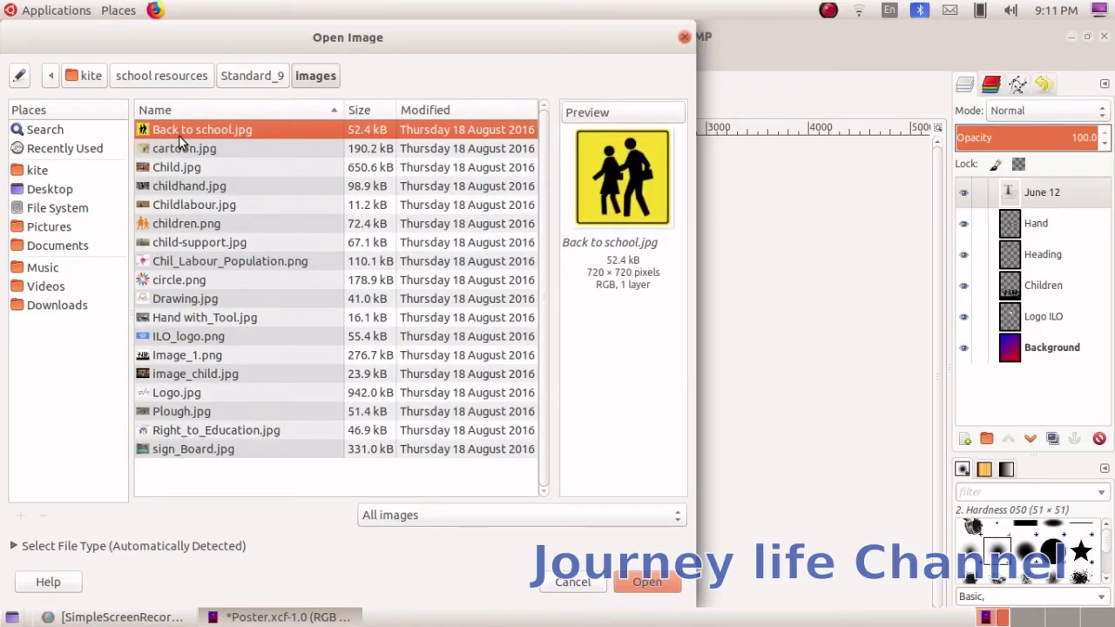
type("c")
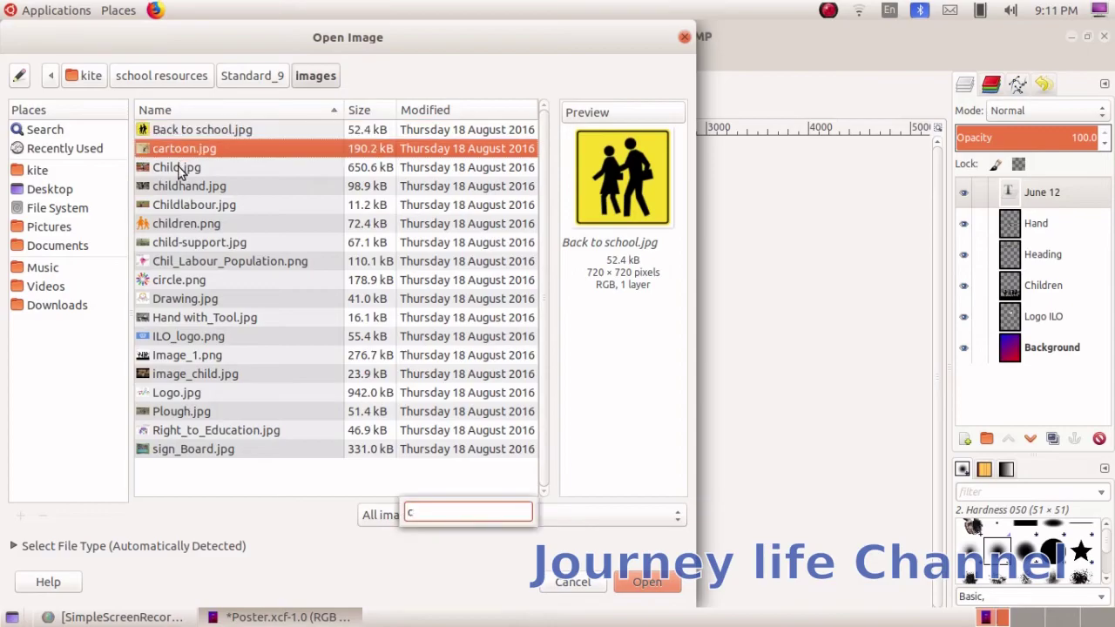
left_click(181, 224)
left_click(634, 584)
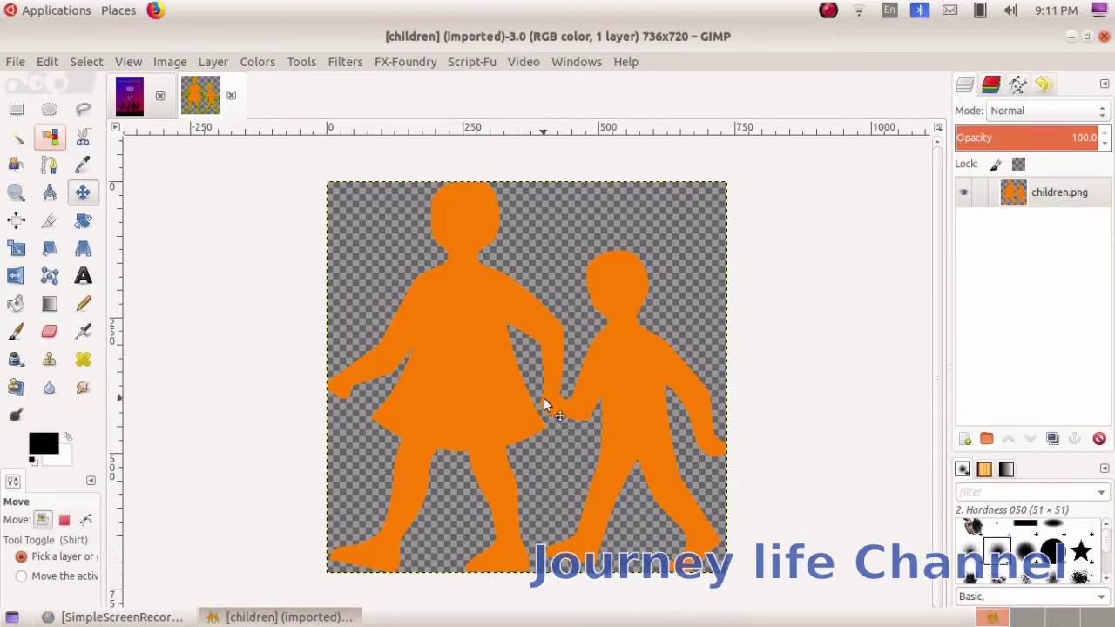
Copy the orange children image, paste it into the poster, and select the floating selection.
left_click(47, 62)
left_click(80, 183)
left_click(128, 103)
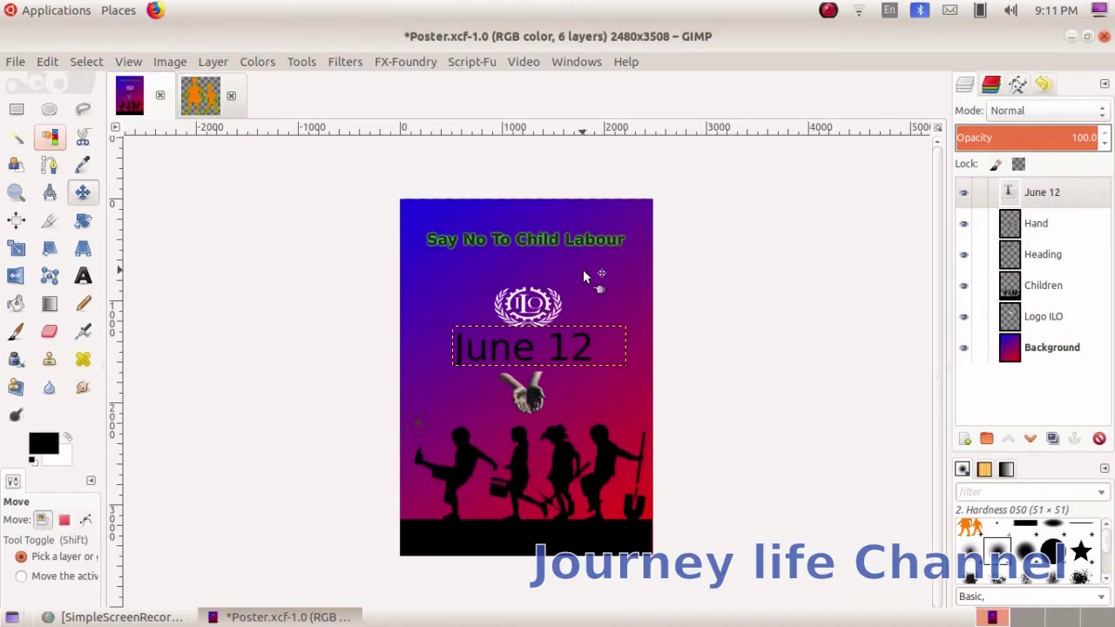
left_click(47, 63)
left_click(70, 220)
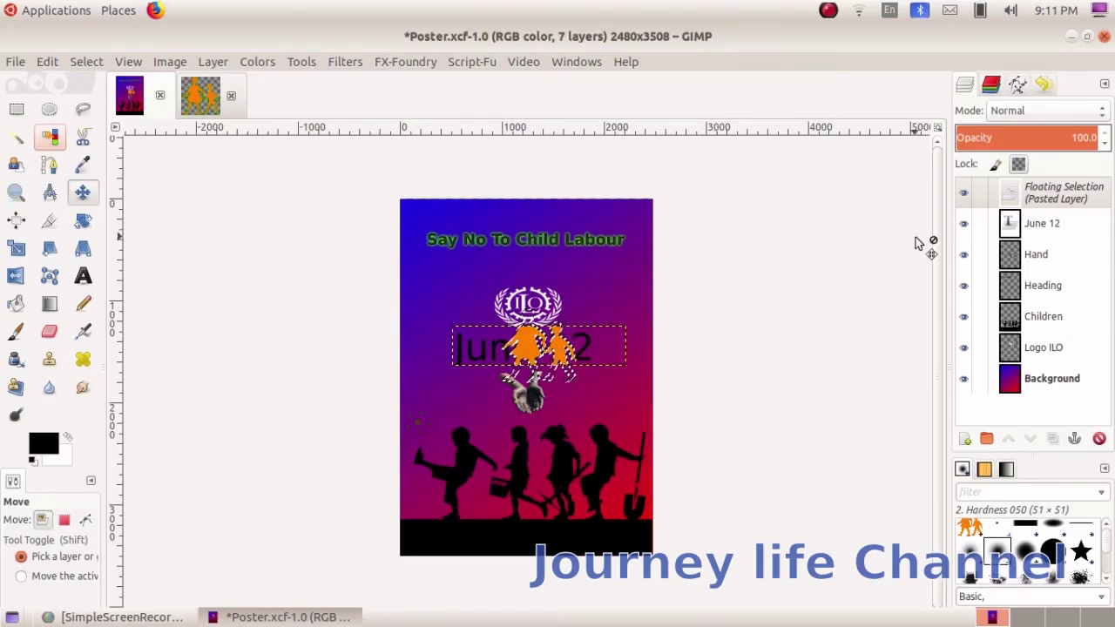
left_click(1046, 197)
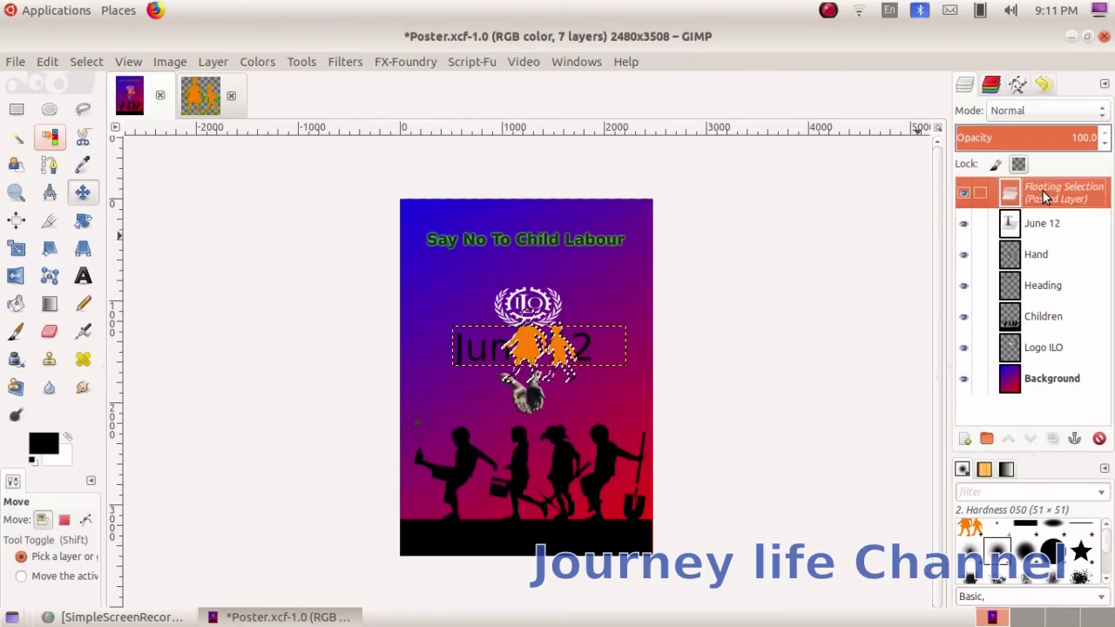
Convert the pasted orange children into a new layer and rename it 'flip'.
left_click(209, 63)
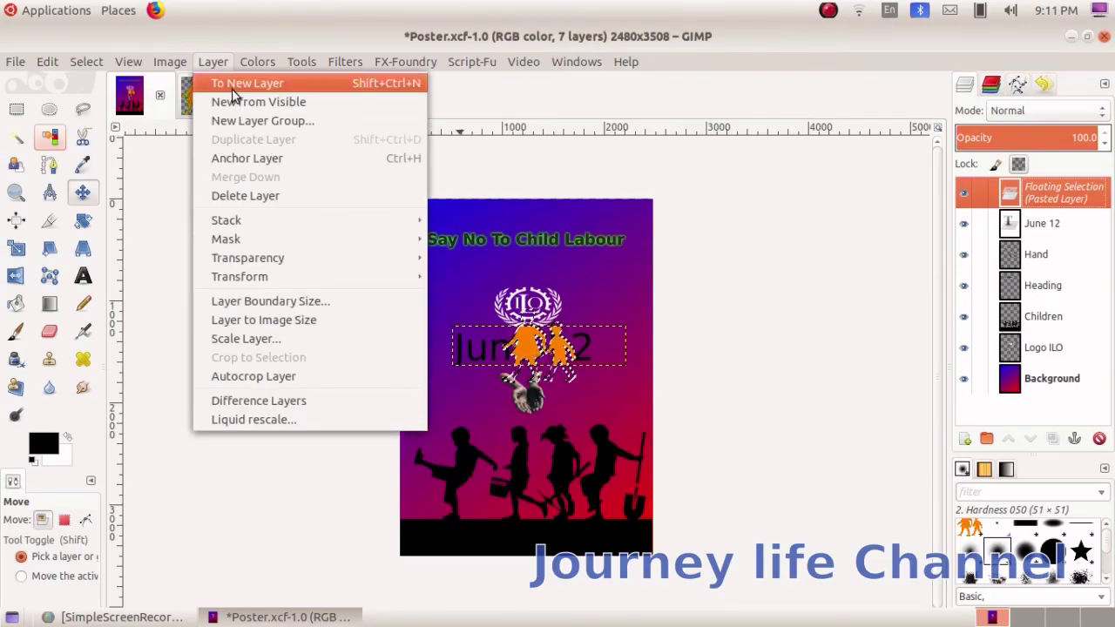
left_click(234, 85)
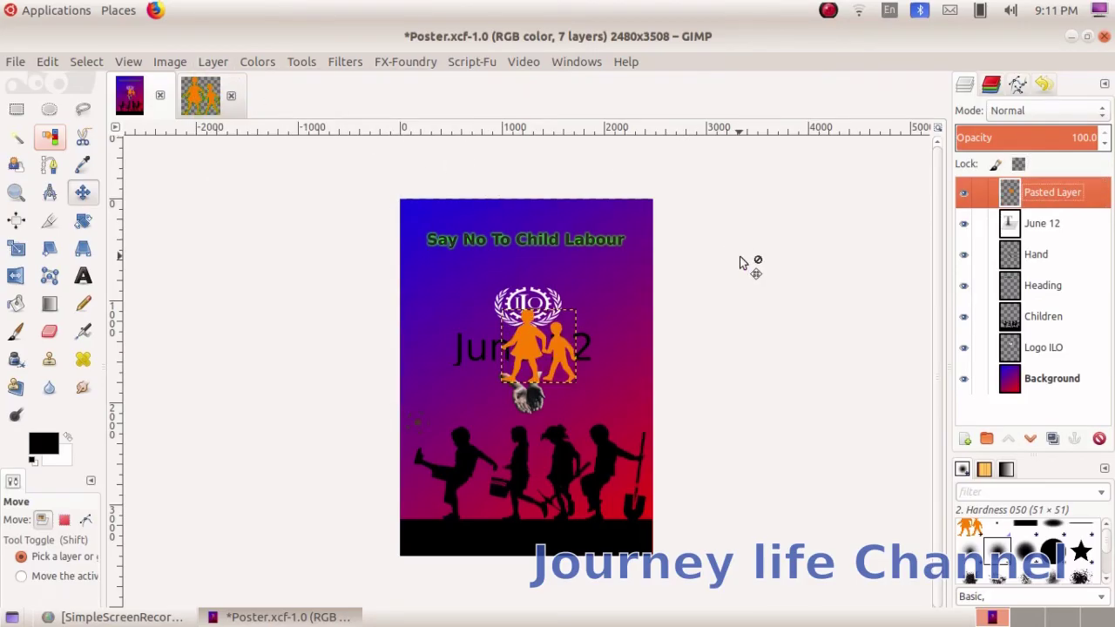
double_click(1053, 193)
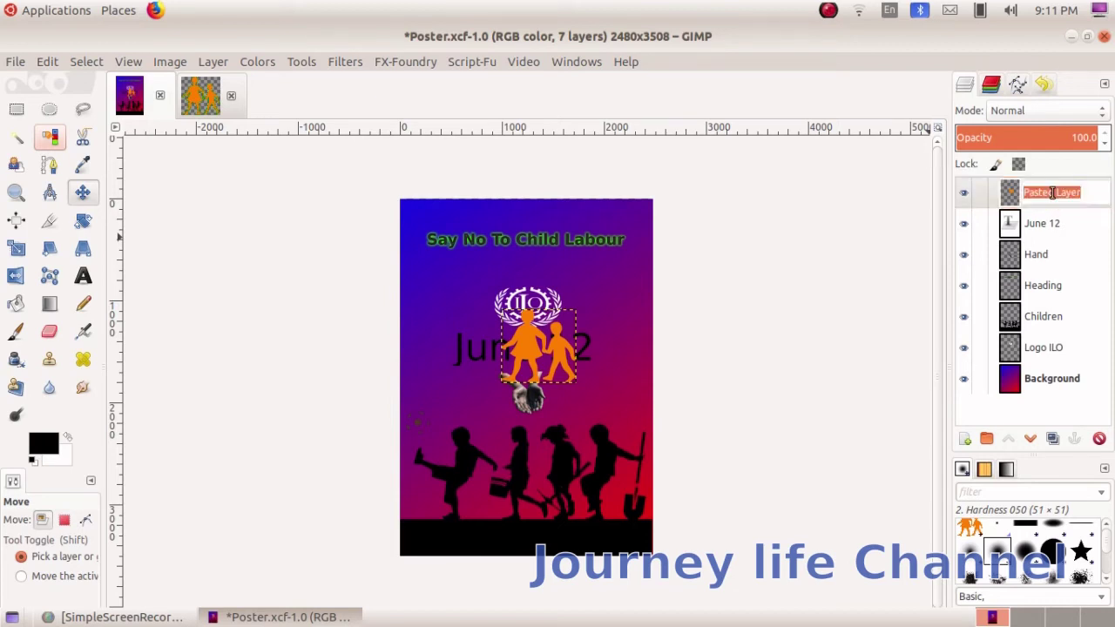
type("flip")
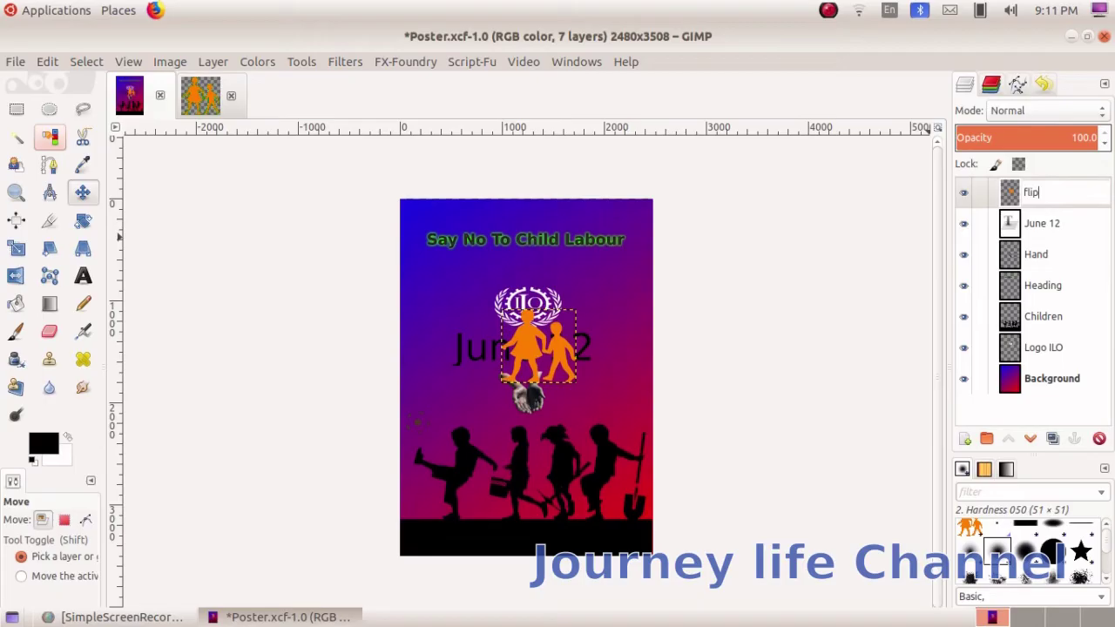
key("Return")
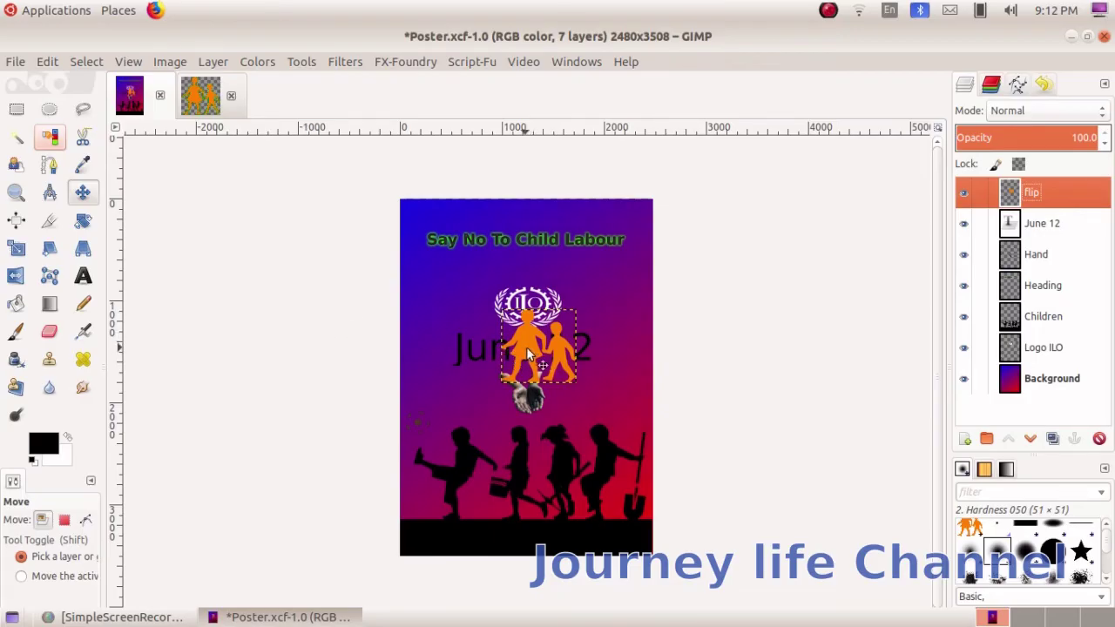
Position the flip layer right of the ILO logo, then duplicate it as 'flip copy'.
left_click_drag(526, 351, 589, 295)
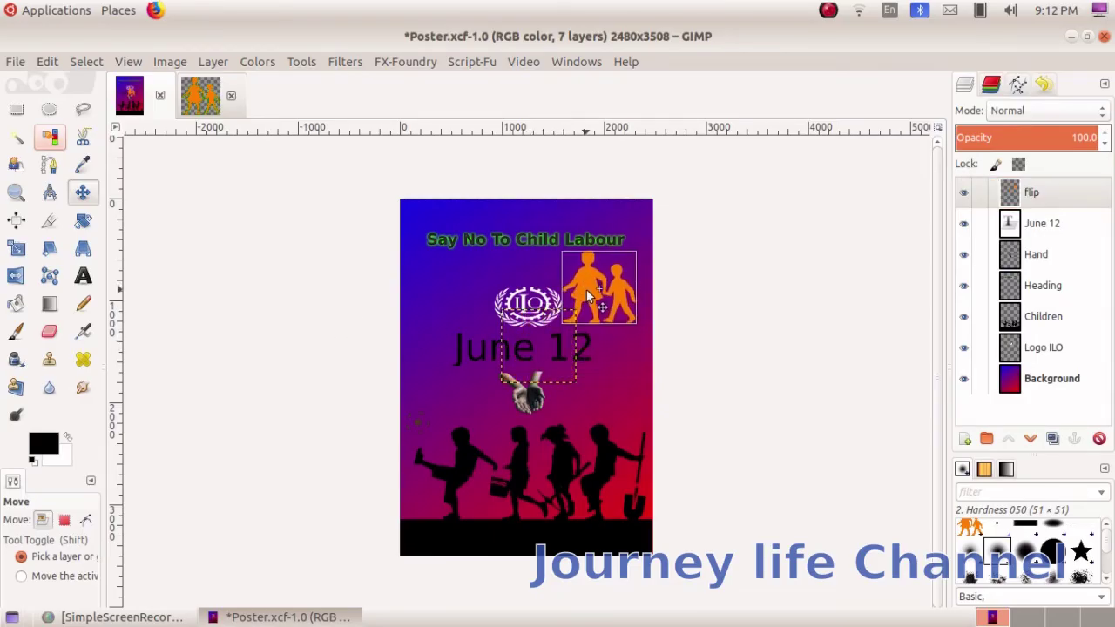
left_click_drag(589, 295, 588, 292)
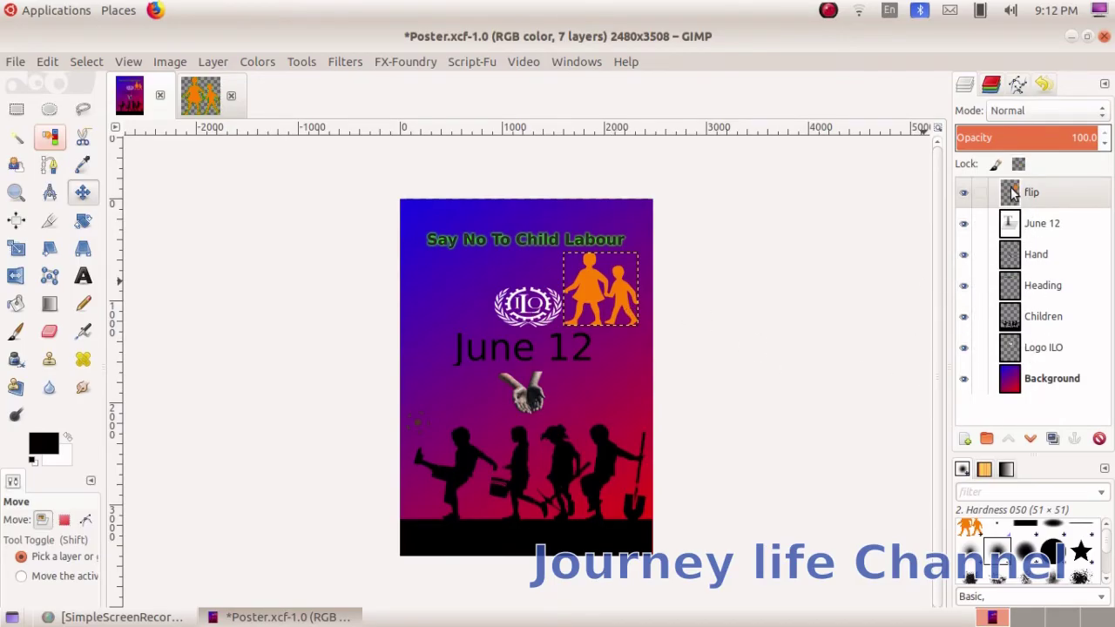
left_click(1016, 193)
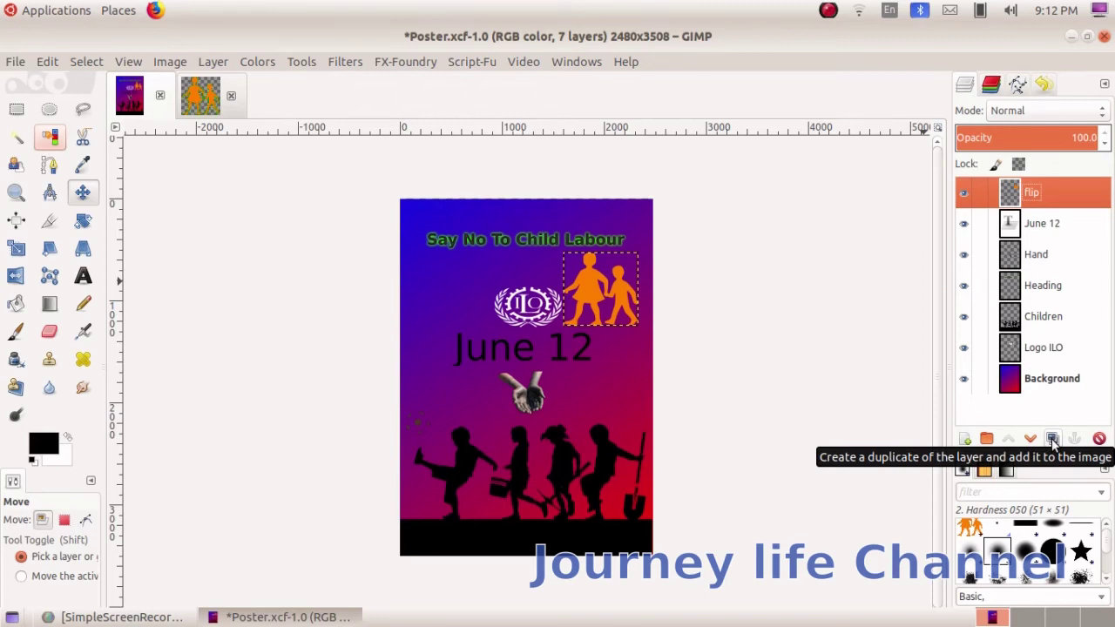
left_click(1053, 440)
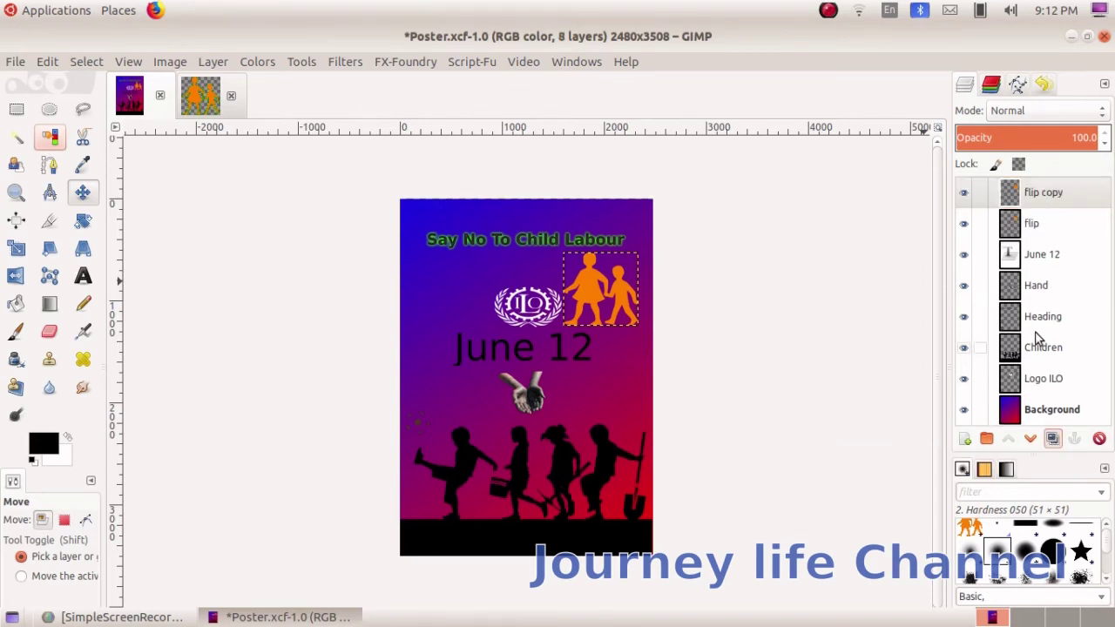
Move the 'flip copy' children left of the ILO logo and mirror them horizontally.
left_click(1013, 201)
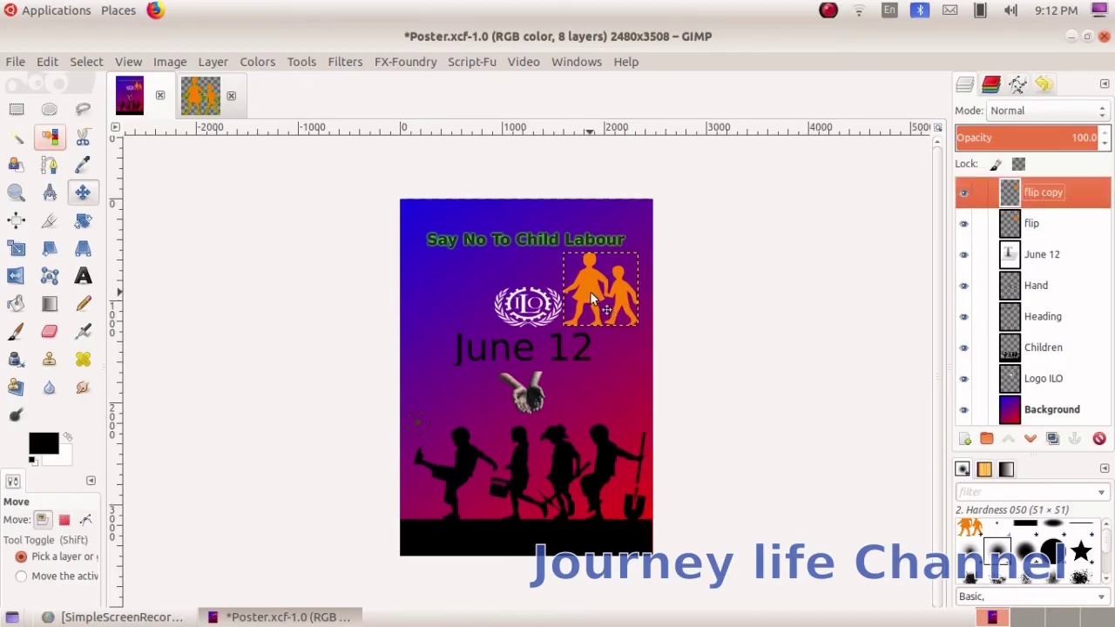
left_click_drag(590, 291, 442, 301)
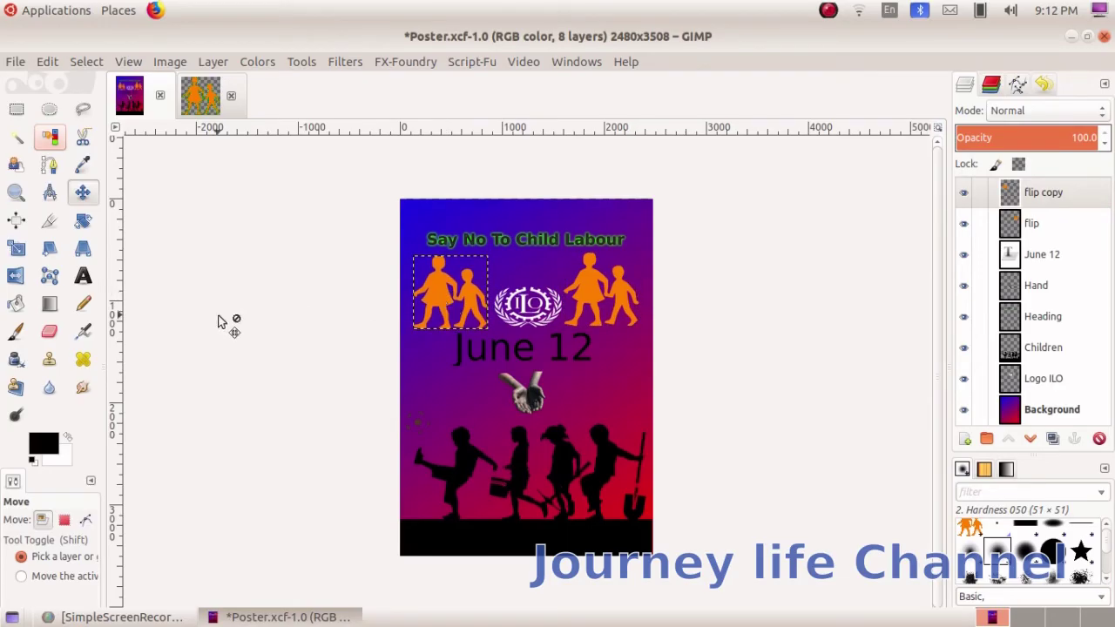
left_click(15, 278)
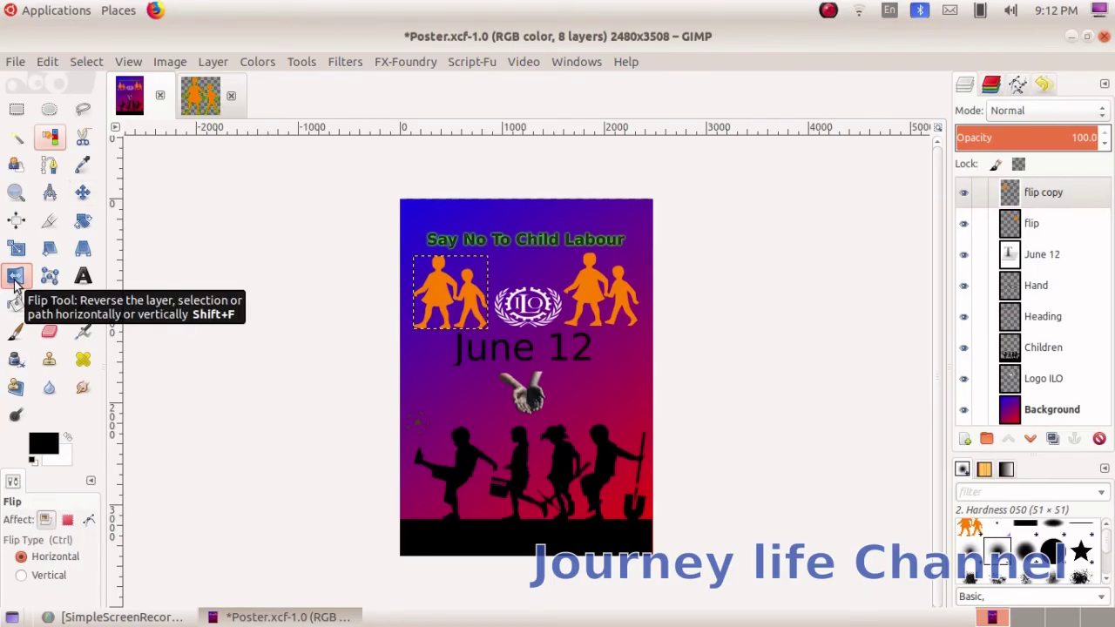
left_click(444, 296)
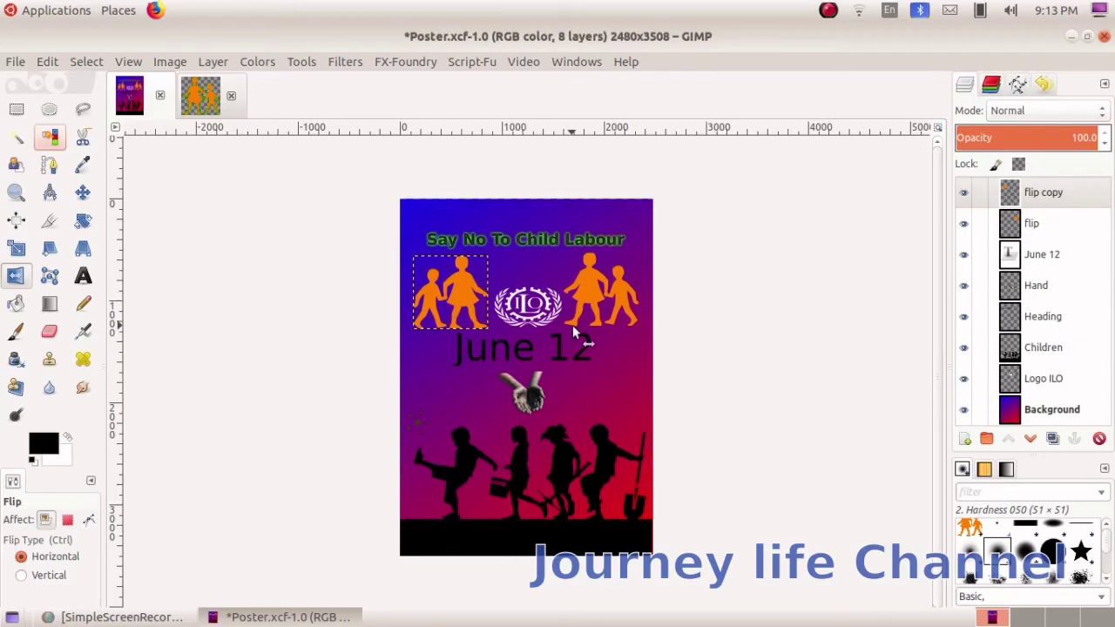
left_click(15, 194)
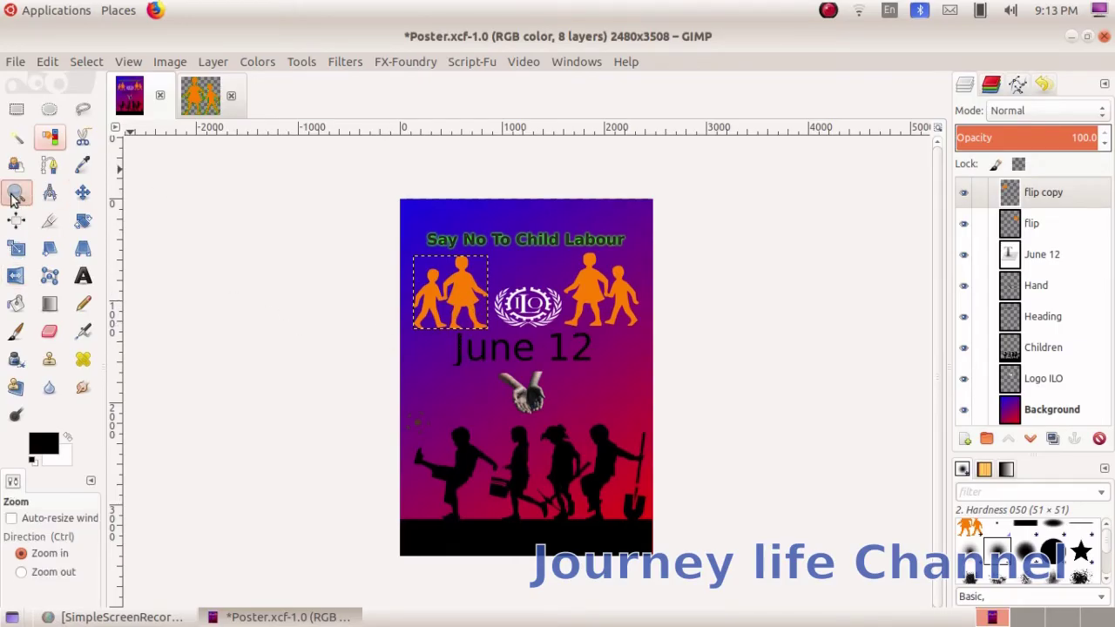
Zoom in on the ILO logo, June 12 text and hands, then select the Hand layer.
left_click(519, 305)
left_click(520, 304)
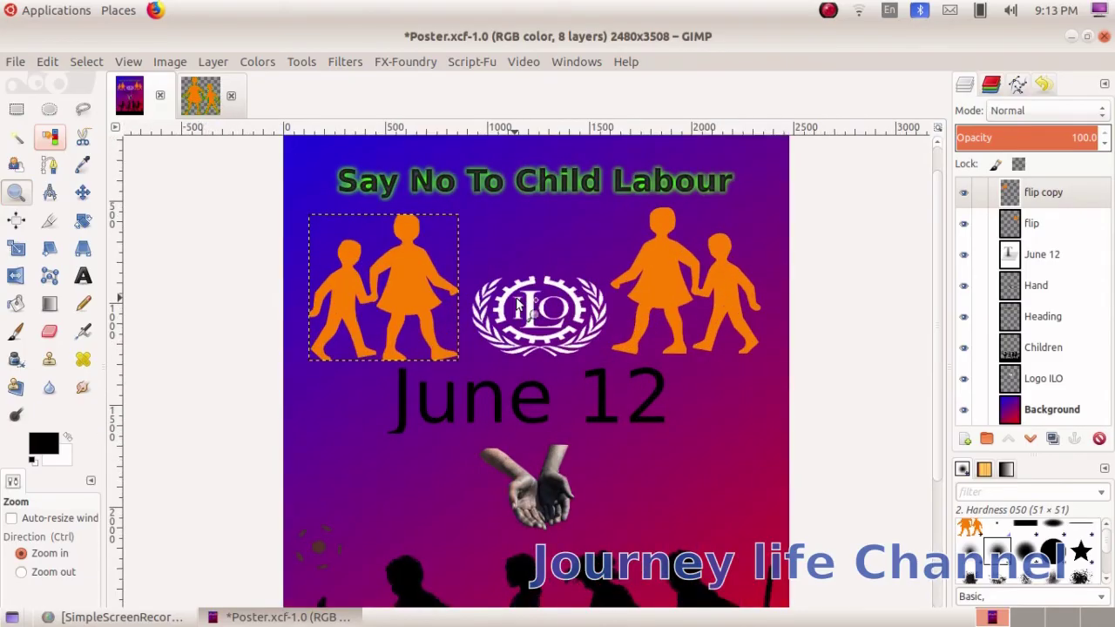
left_click(507, 403)
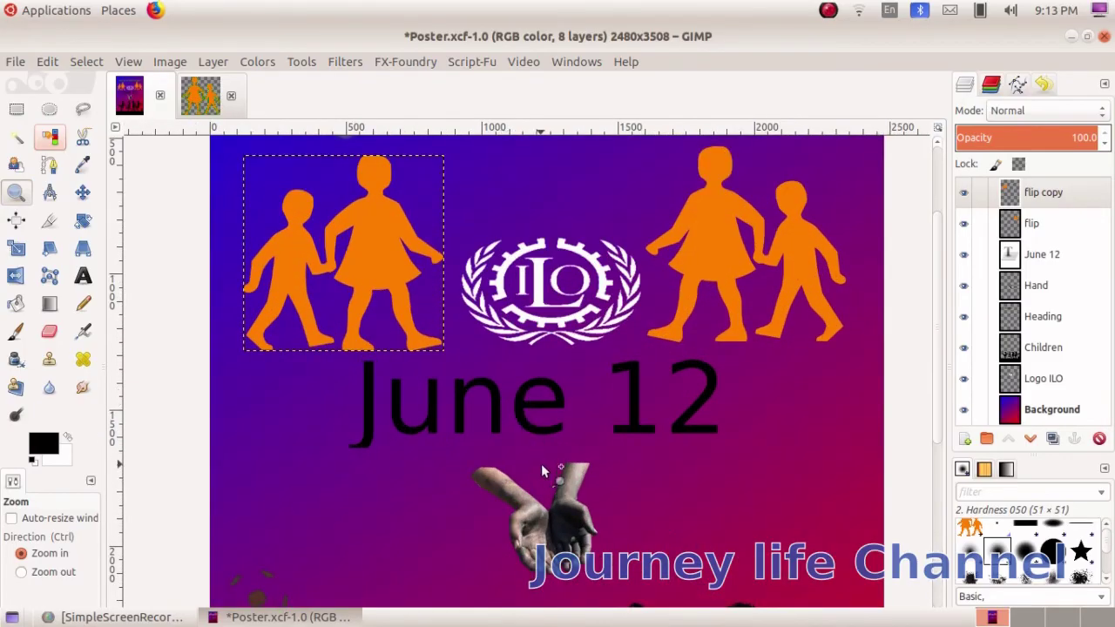
left_click(542, 520)
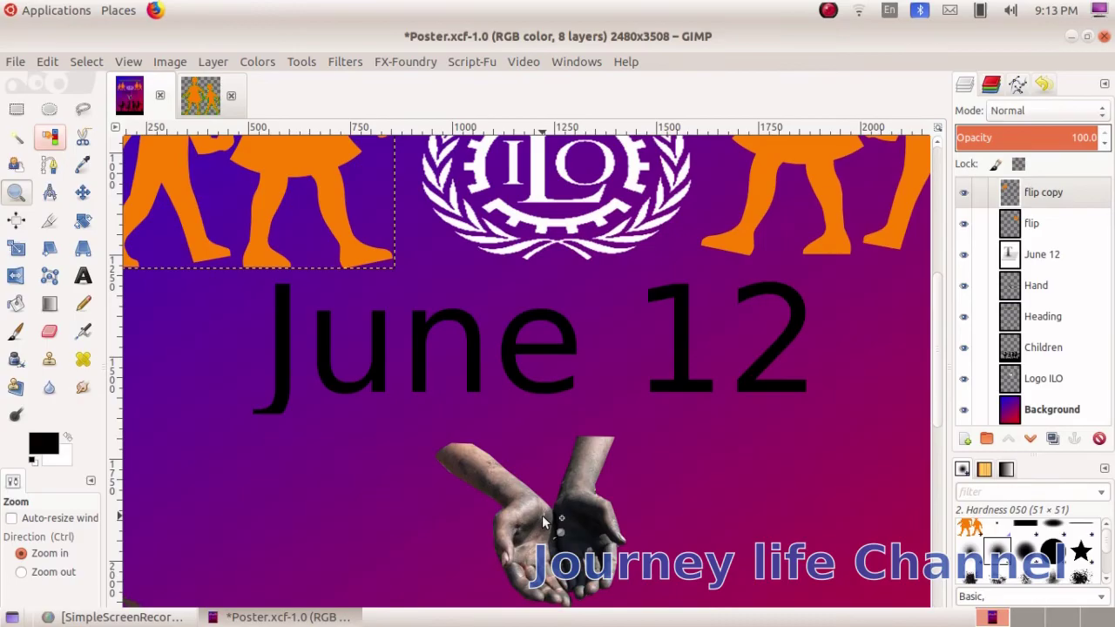
left_click(552, 575)
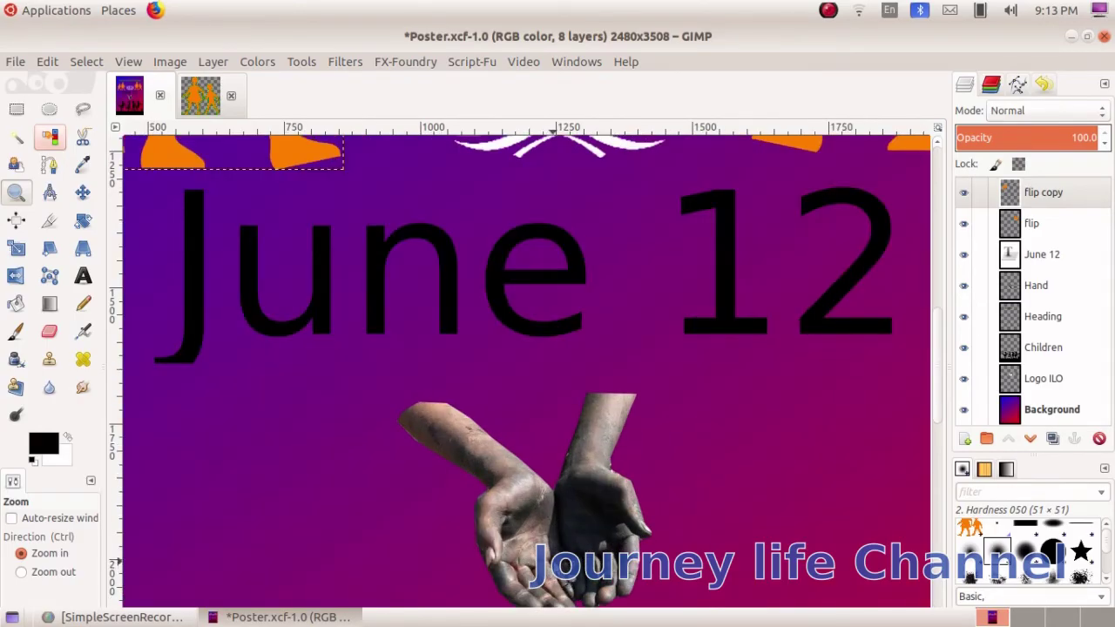
left_click(556, 578)
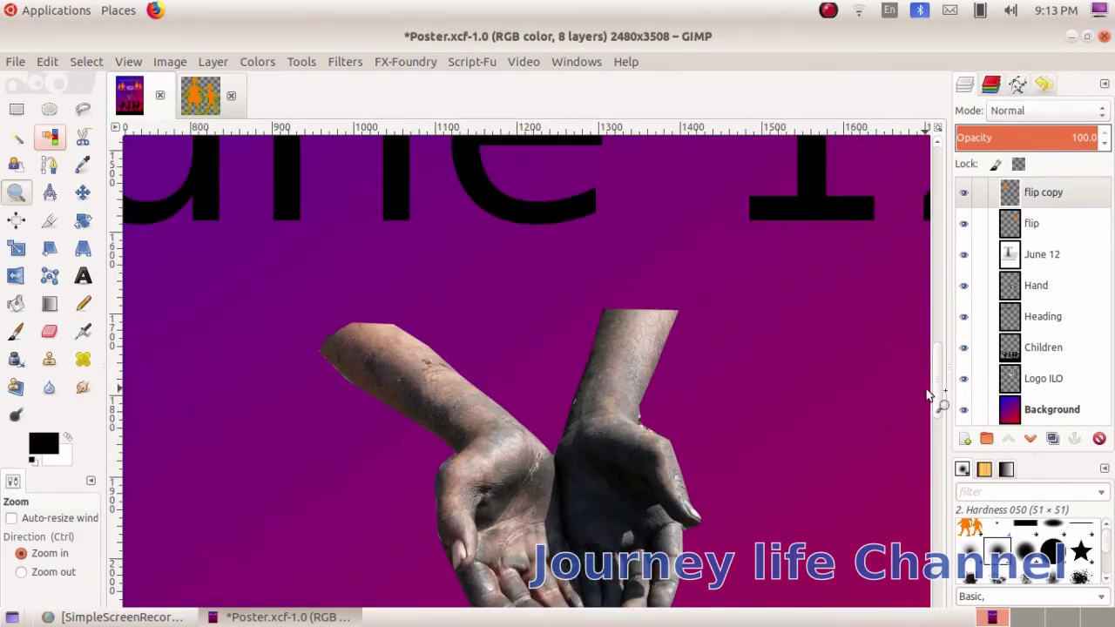
left_click_drag(938, 389, 937, 412)
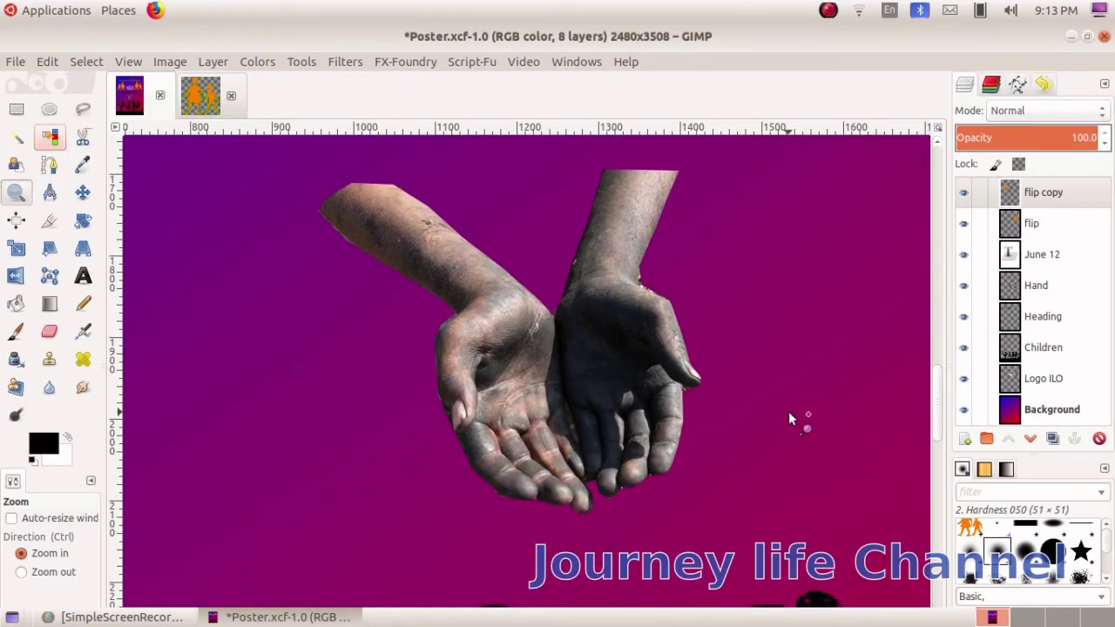
left_click(1038, 287)
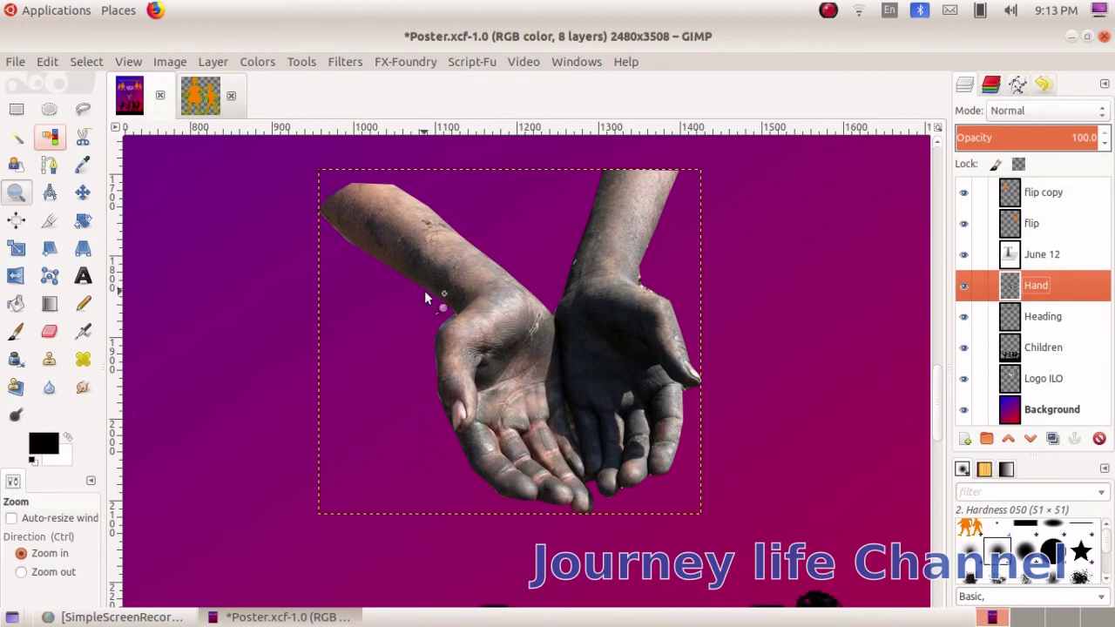
Apply Brightness-Contrast to the Hand layer with brightness 80 and contrast 76.
left_click(259, 63)
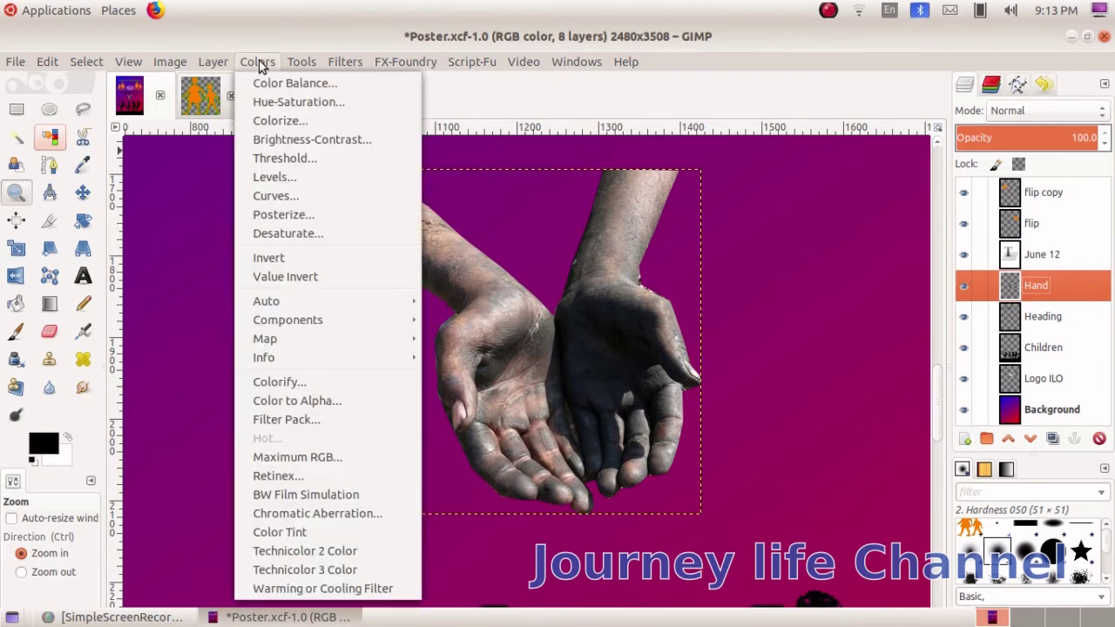
left_click(281, 131)
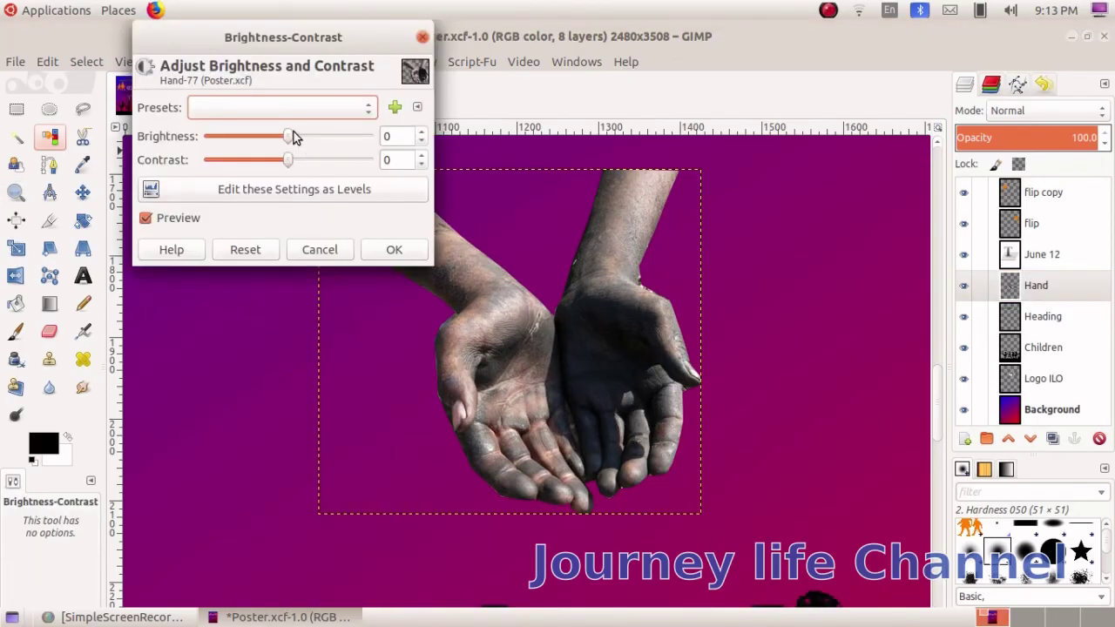
left_click_drag(289, 134, 323, 138)
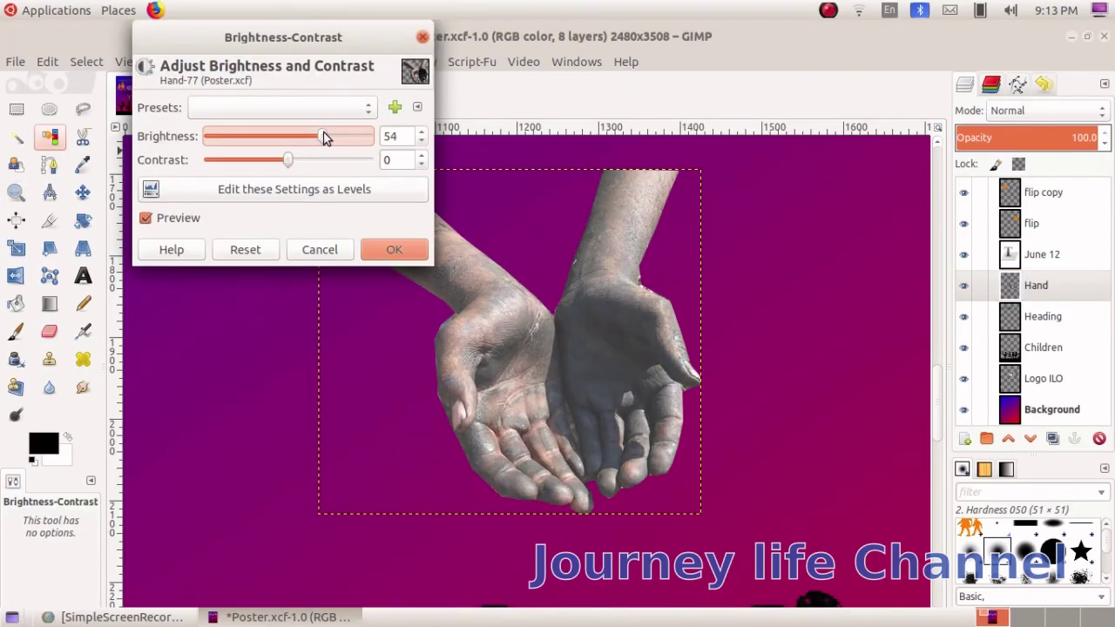
left_click_drag(284, 162, 314, 163)
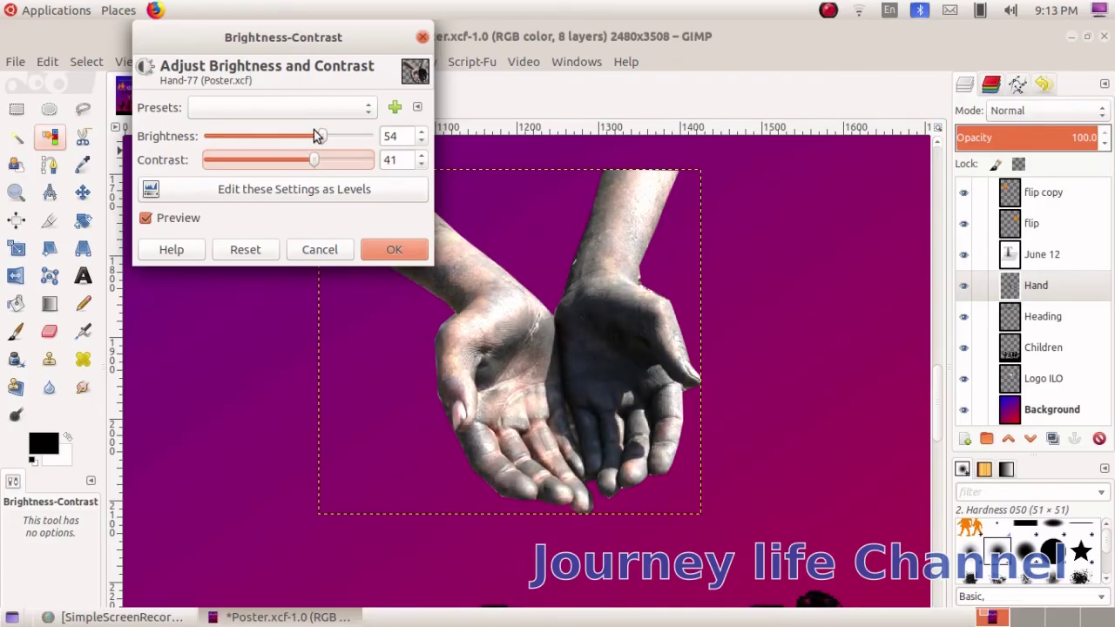
mouse_move(322, 136)
left_mouse_down()
mouse_move(339, 141)
mouse_move(339, 165)
left_mouse_up()
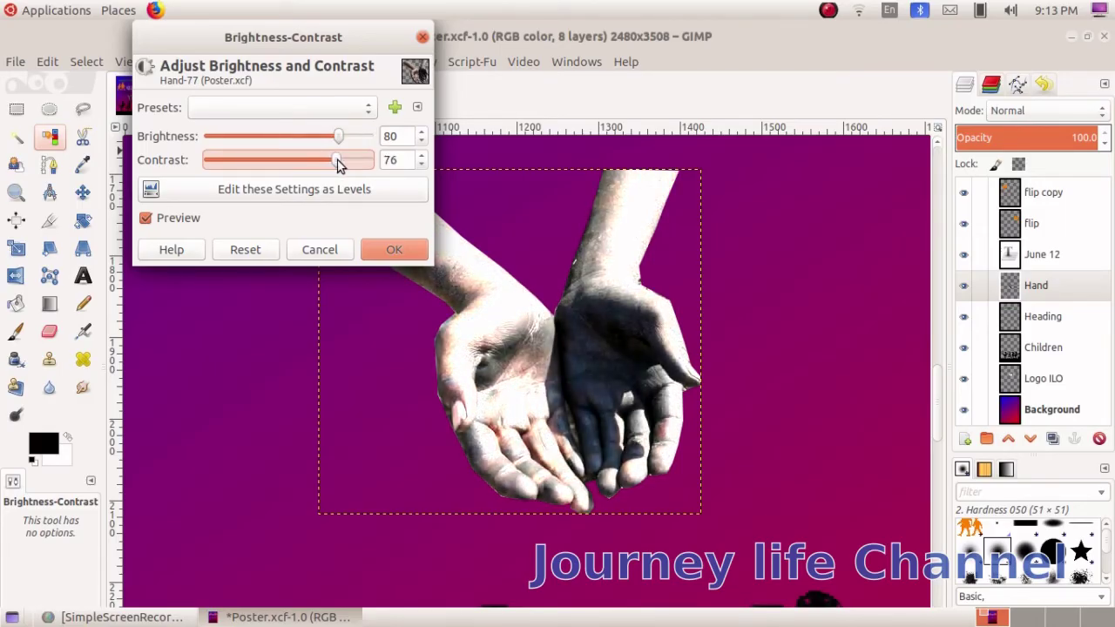
left_click(380, 245)
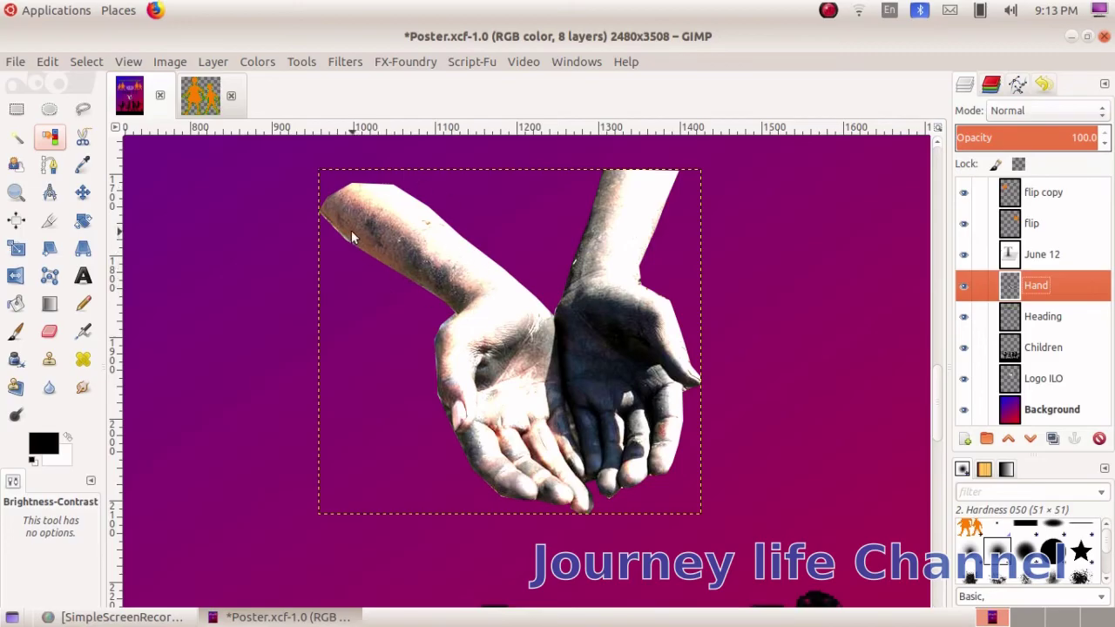
Preview a Focus Blur on the hands, cancel it, and open Selective Gaussian Blur.
left_click(343, 61)
mouse_move(352, 158)
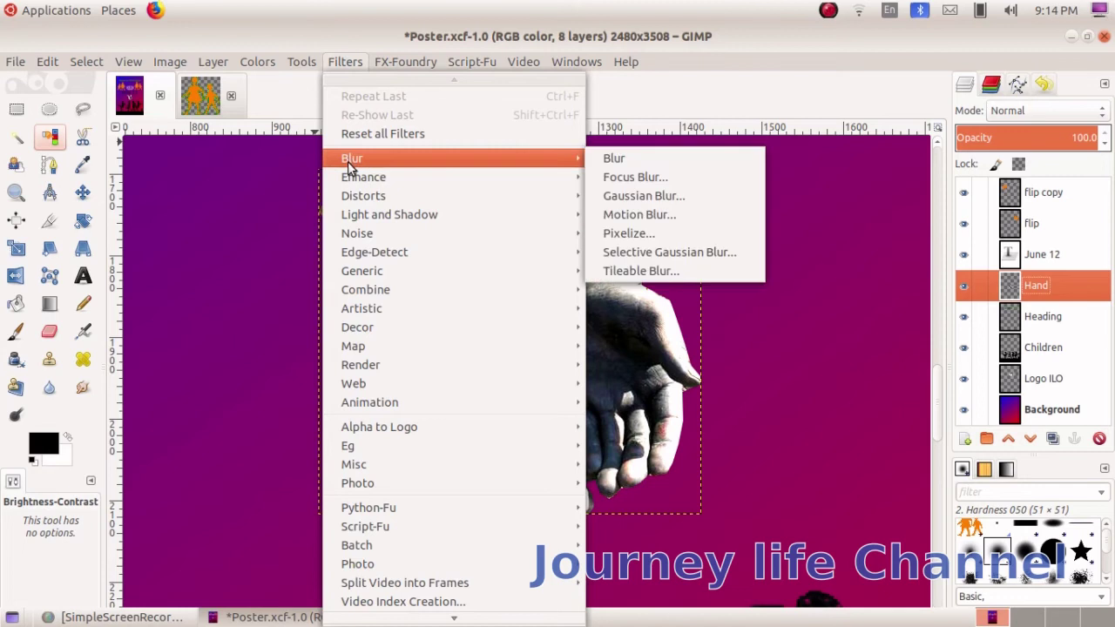
left_click(625, 179)
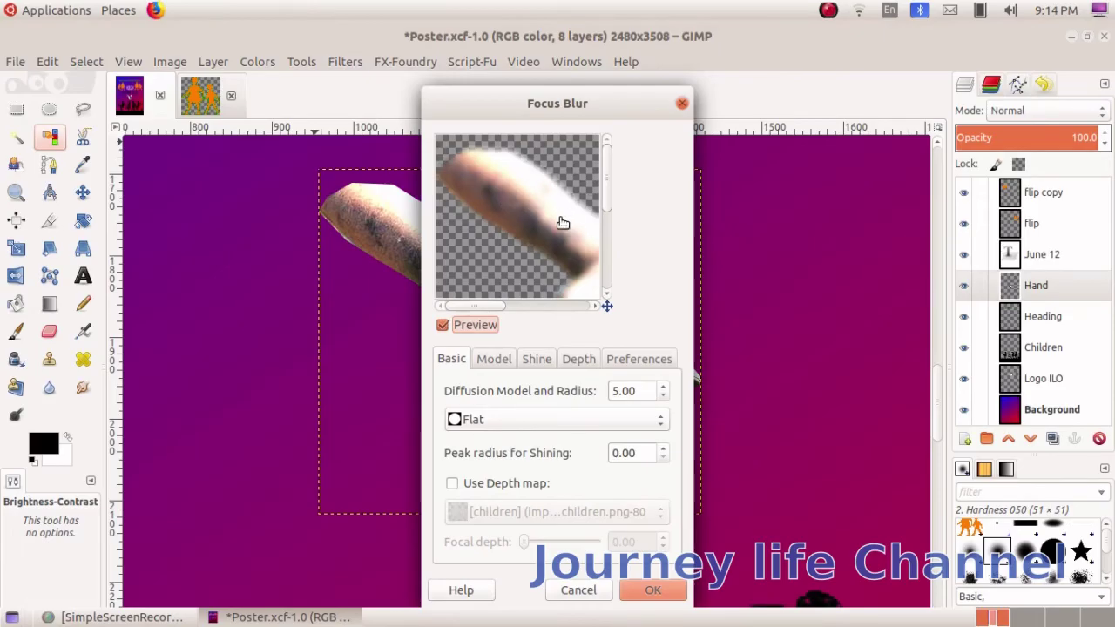
left_click_drag(604, 203, 608, 236)
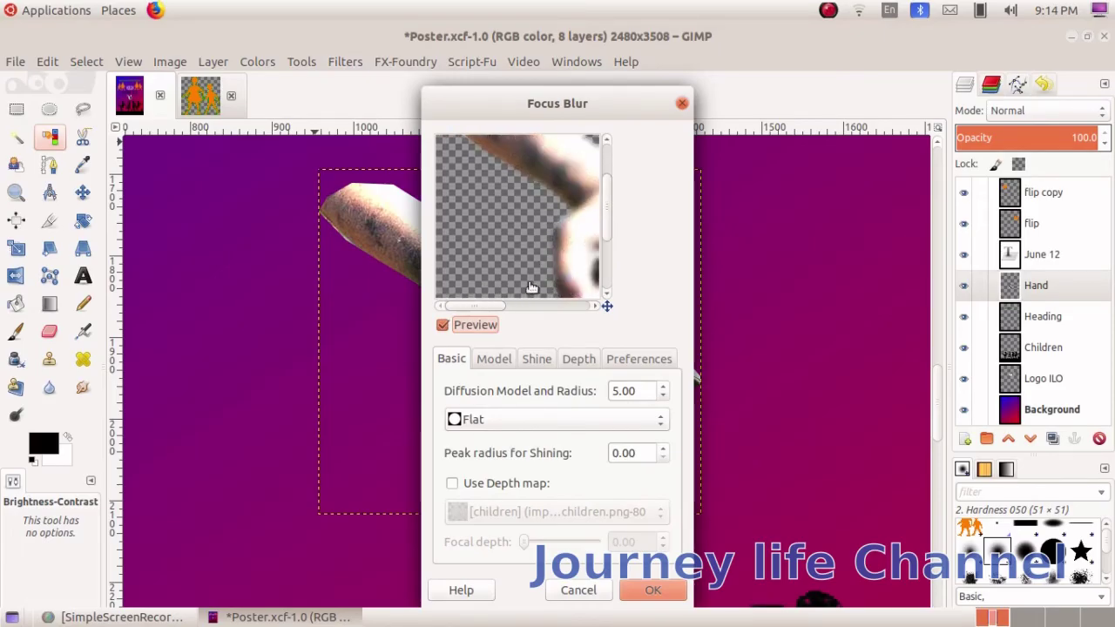
left_click_drag(490, 306, 573, 305)
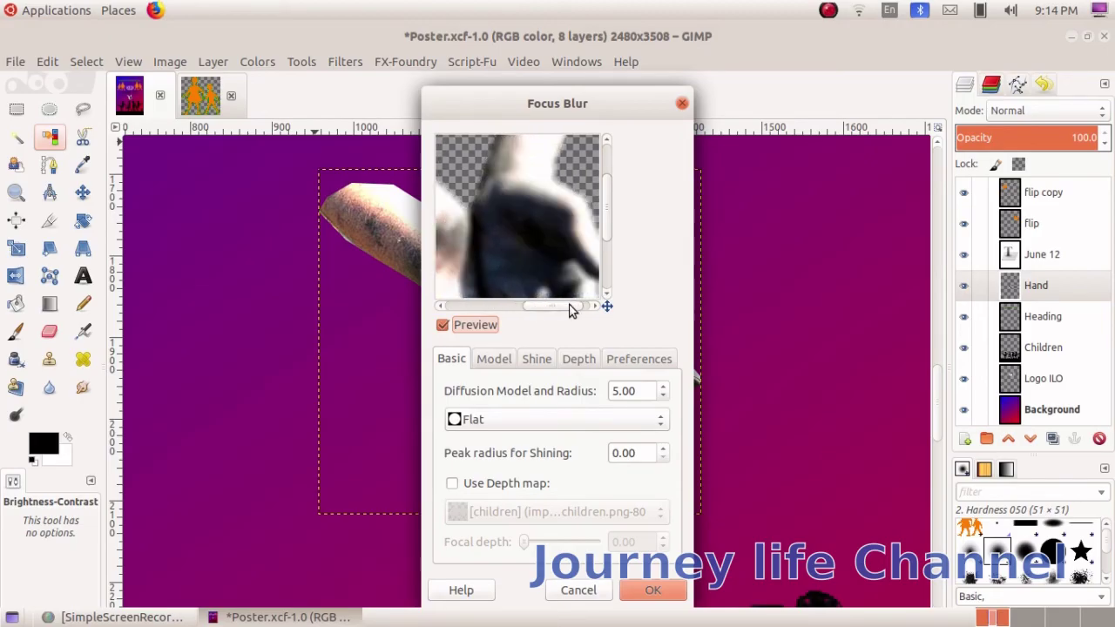
left_click(579, 591)
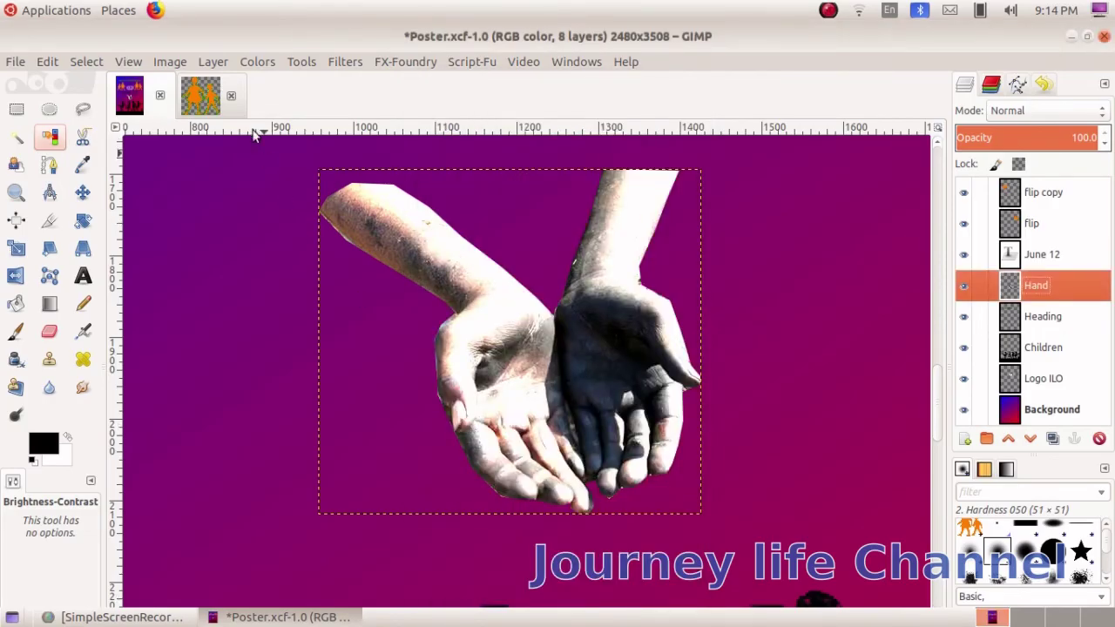
left_click(329, 63)
mouse_move(453, 177)
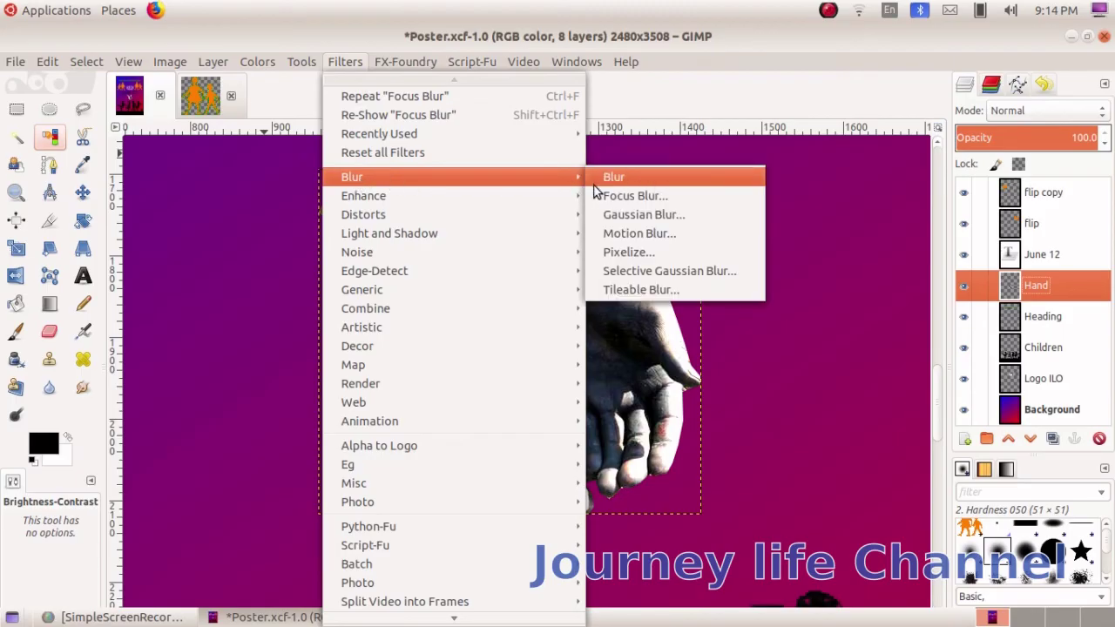
left_click(640, 279)
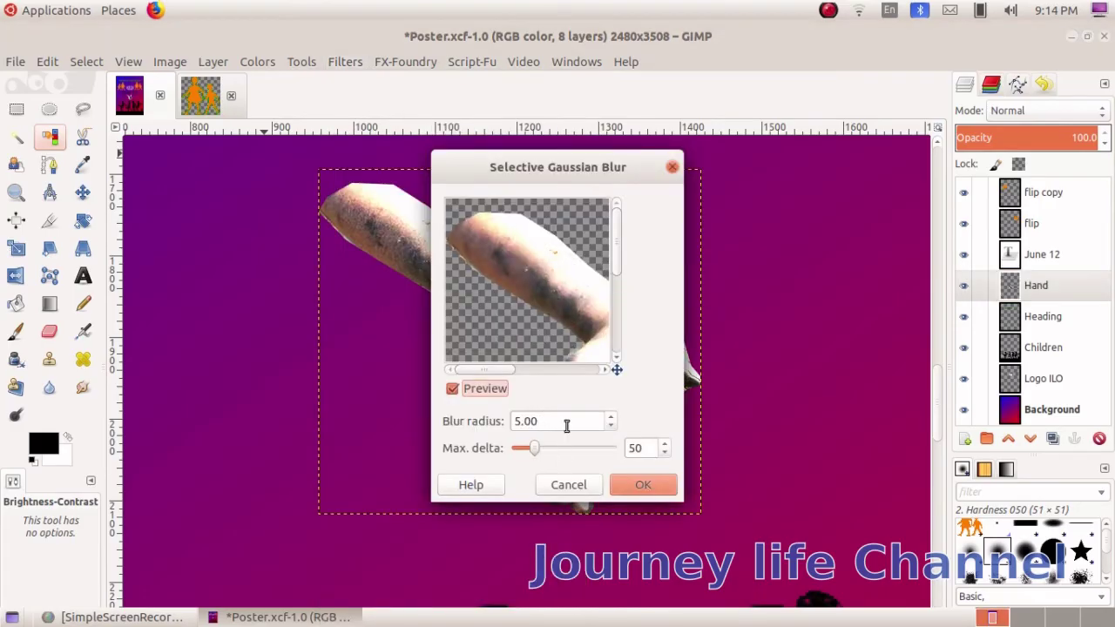
Adjust the Selective Gaussian Blur radius and max delta settings for the hands.
left_click(611, 417)
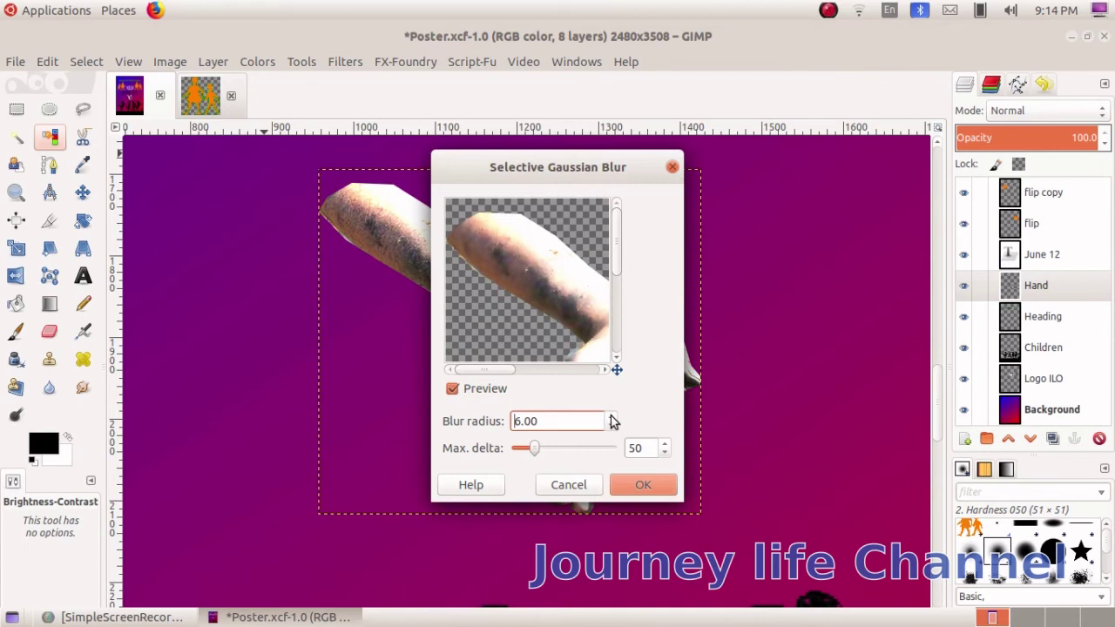
mouse_move(551, 453)
left_mouse_down()
mouse_move(540, 450)
mouse_move(598, 458)
left_mouse_up()
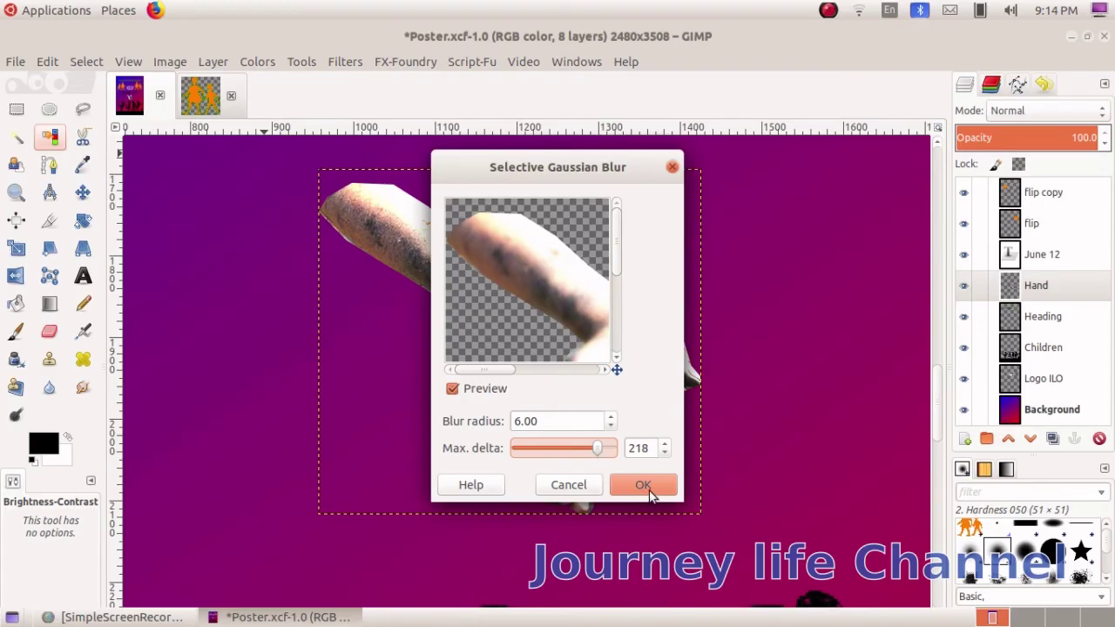
scroll(618, 273, "down", 3)
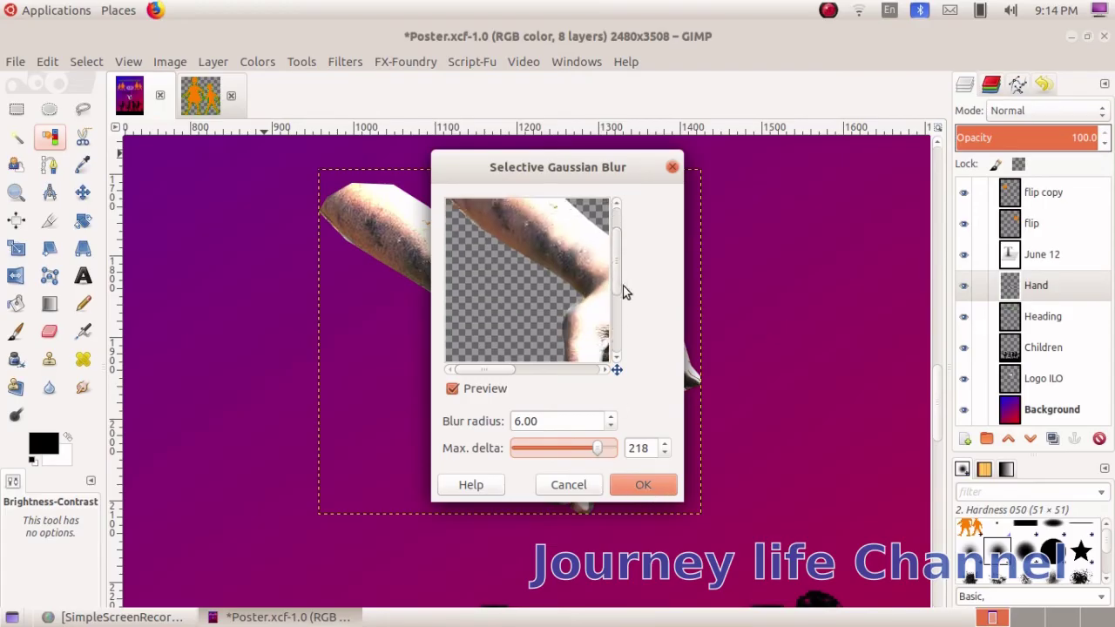
left_click_drag(492, 373, 532, 378)
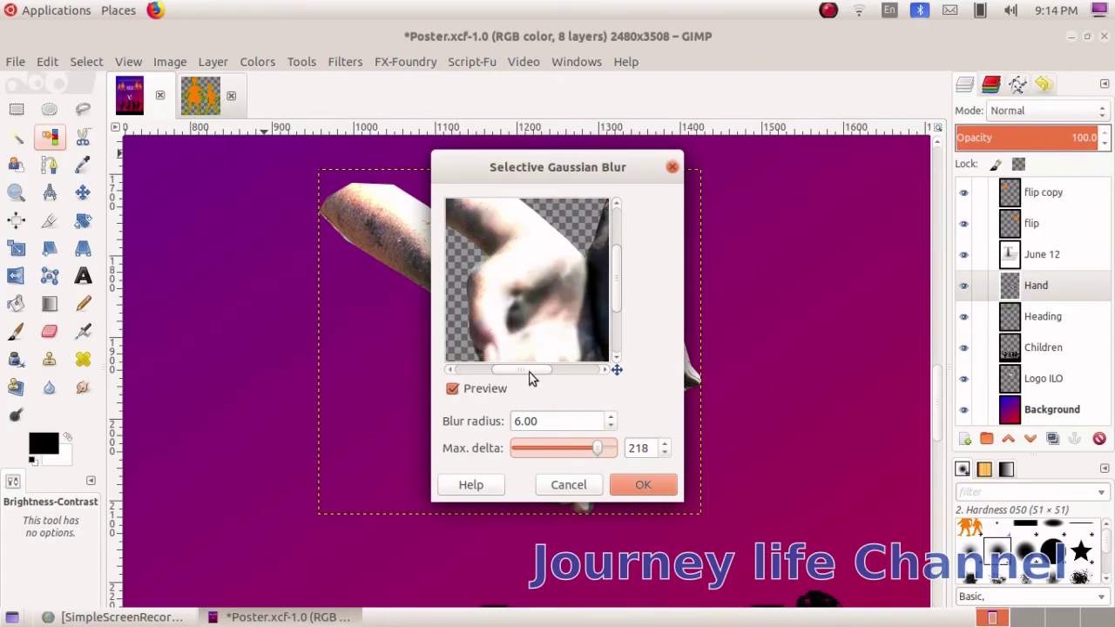
left_click_drag(582, 448, 559, 452)
scroll(559, 452, "down", 1)
scroll(558, 453, "down", 2)
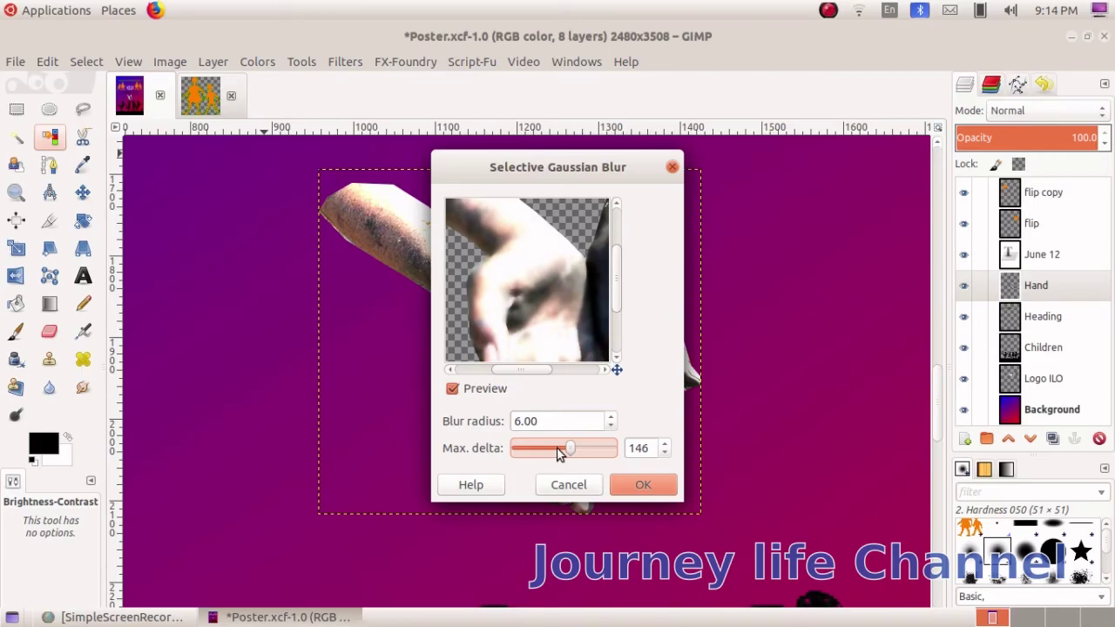
left_click_drag(613, 299, 613, 299)
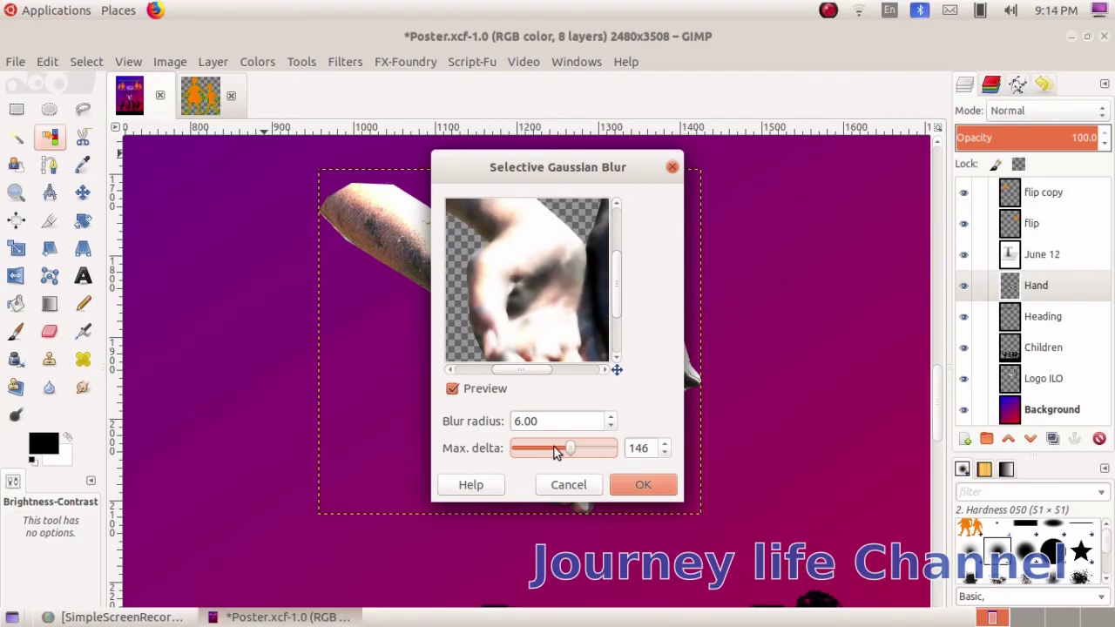
Apply the selective Gaussian blur with radius 5.00 and max delta 114.
scroll(557, 451, "down", 1)
scroll(553, 451, "down", 1)
scroll(552, 451, "down", 1)
scroll(551, 451, "down", 1)
left_click(611, 426)
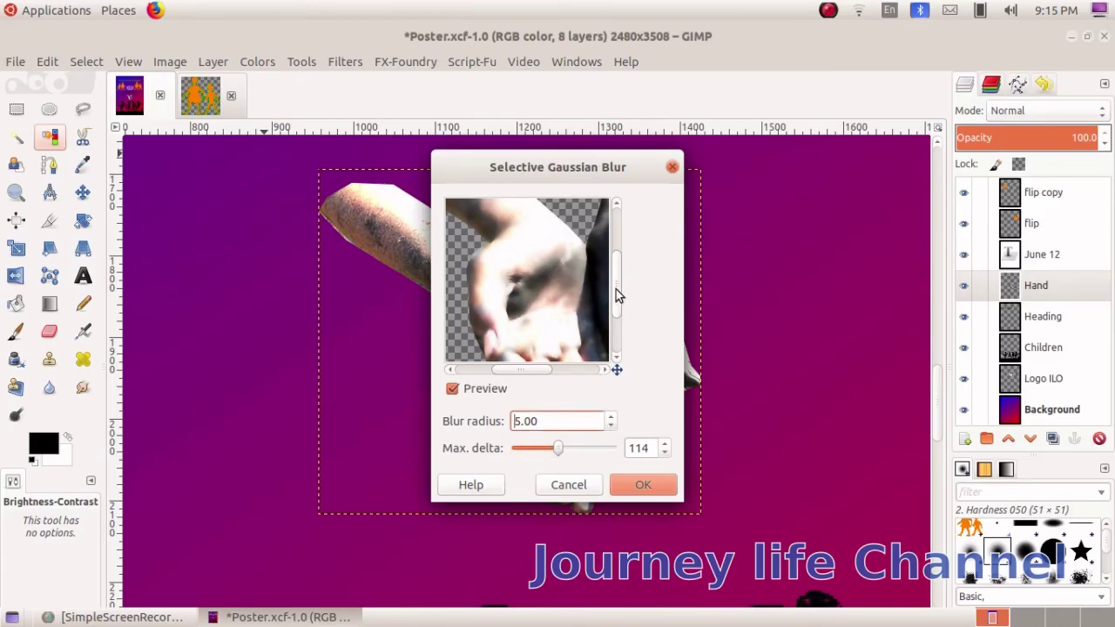
mouse_move(614, 294)
left_mouse_down()
mouse_move(613, 271)
mouse_move(615, 302)
left_mouse_up()
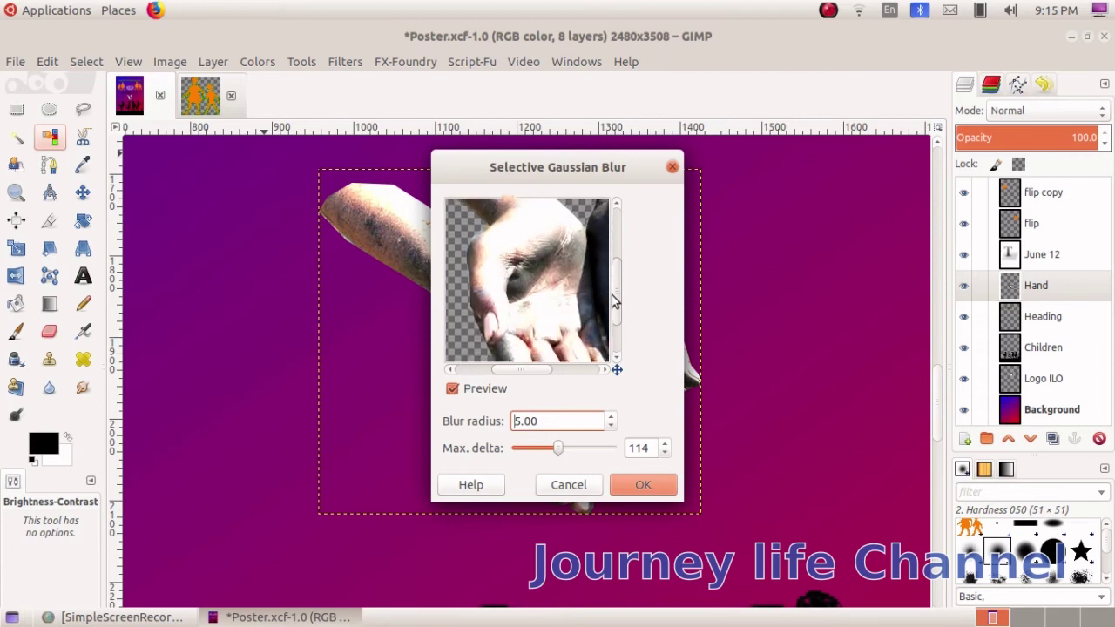
left_click(630, 480)
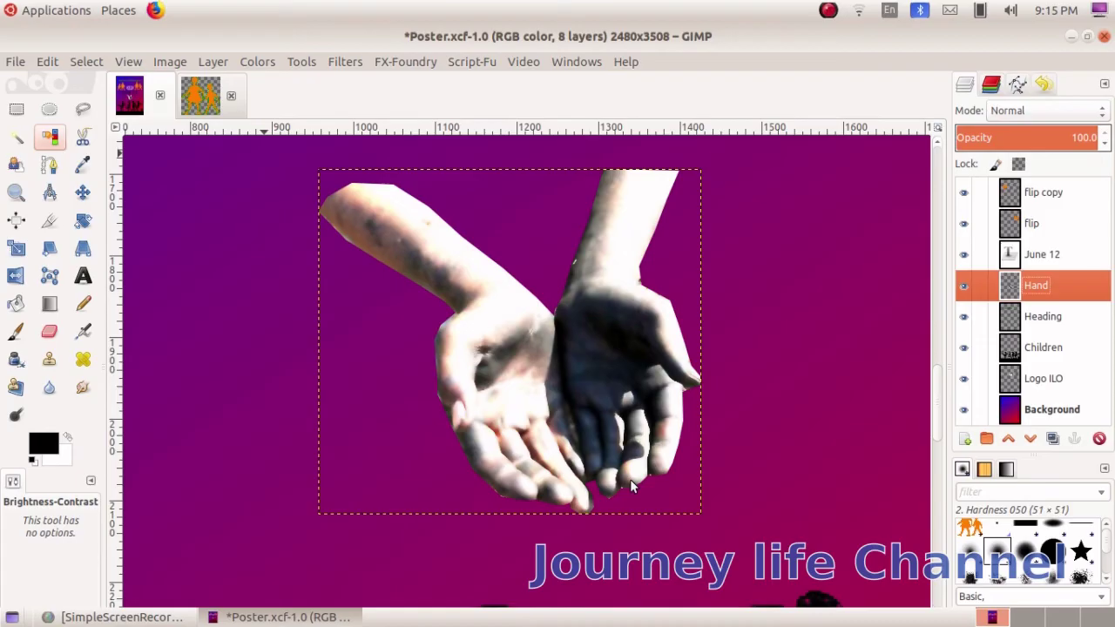
left_click(16, 62)
Save Poster.xcf, clear the selection, and make the Background layer active.
left_click(56, 203)
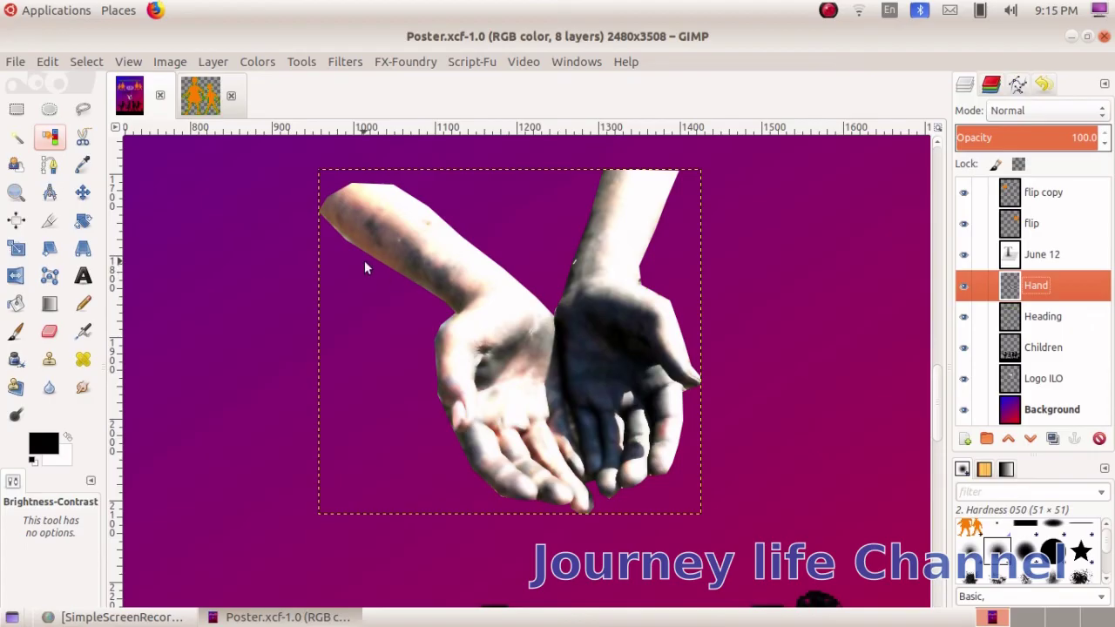
left_click(89, 67)
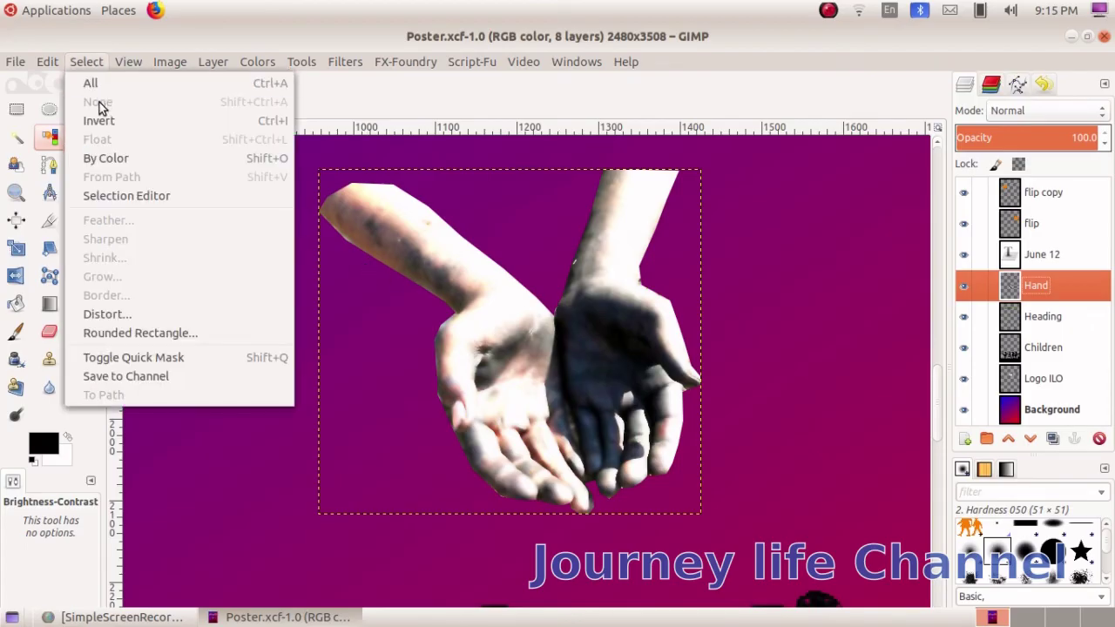
left_click(90, 82)
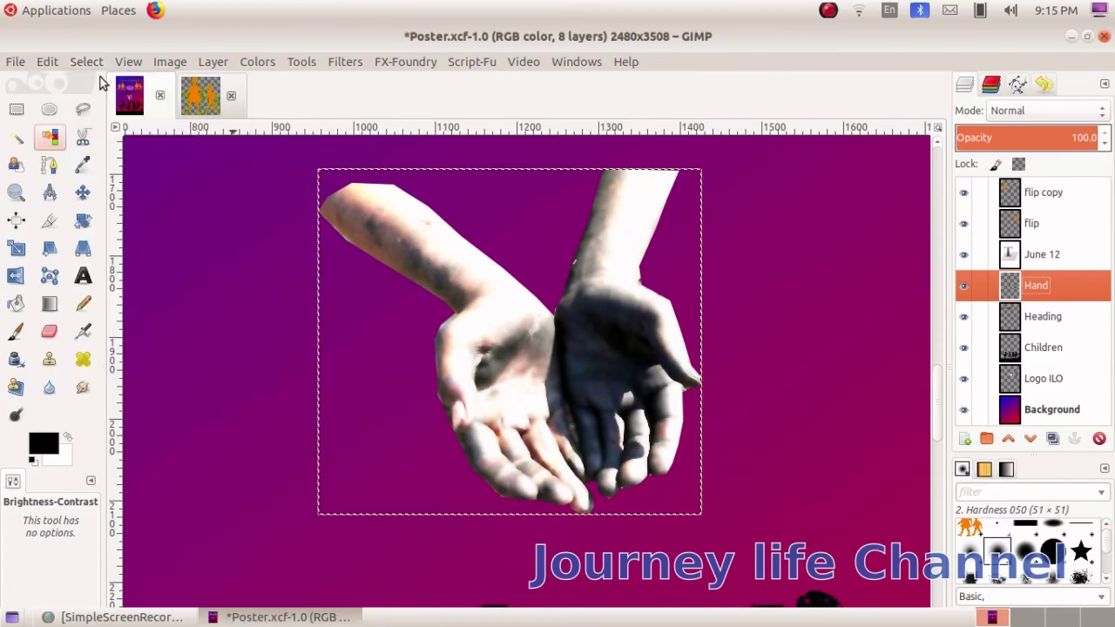
left_click(87, 62)
left_click(97, 110)
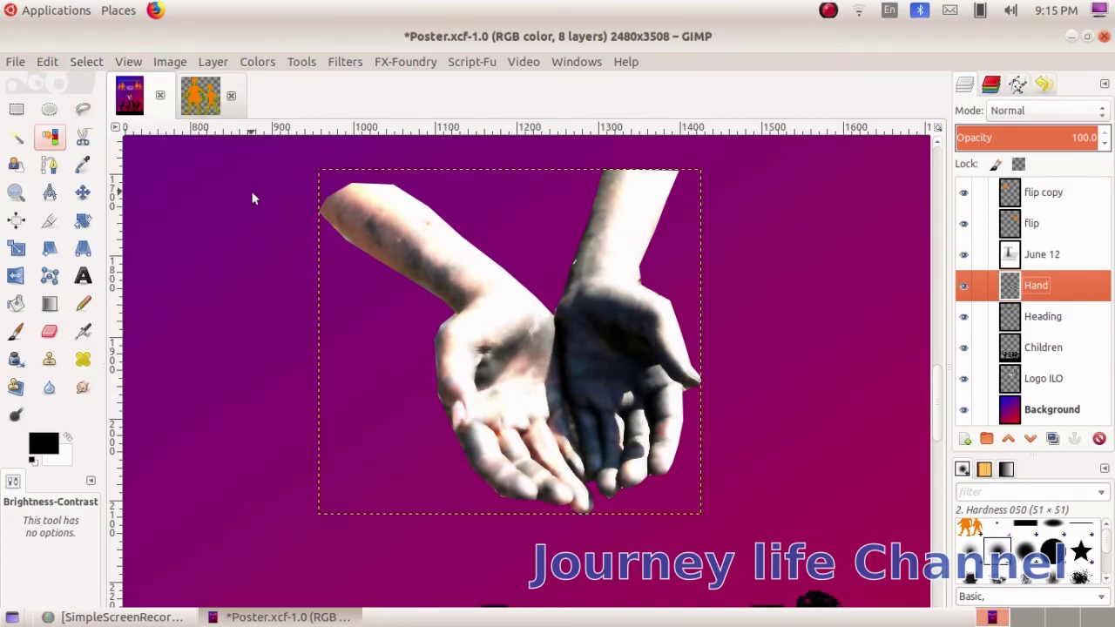
left_click(1011, 413)
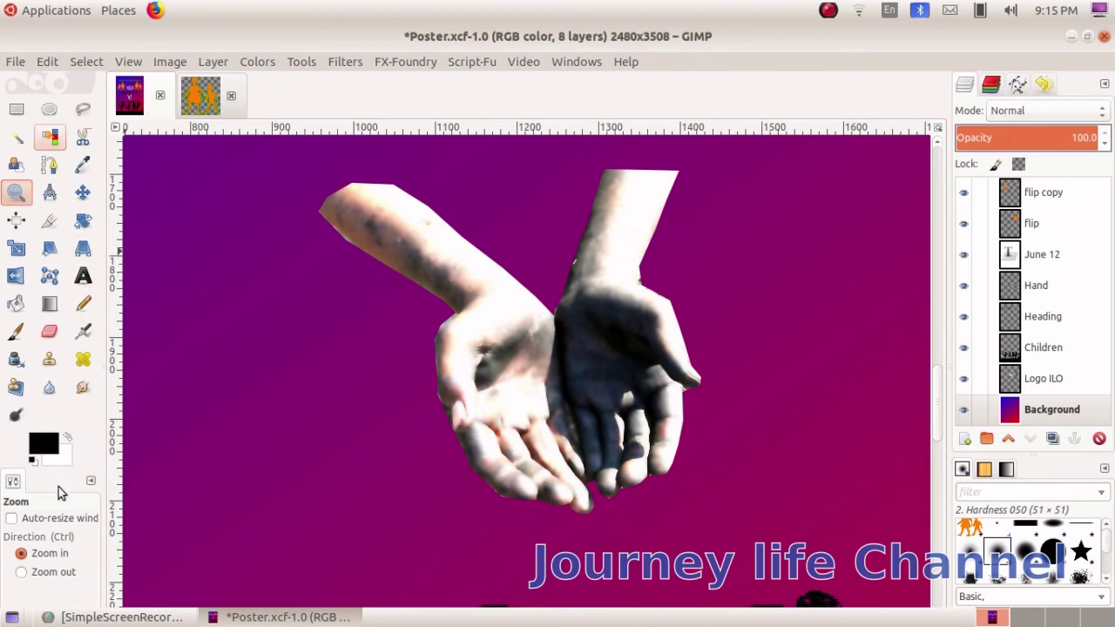
Zoom out until the whole poster fits in the window.
left_click(19, 574)
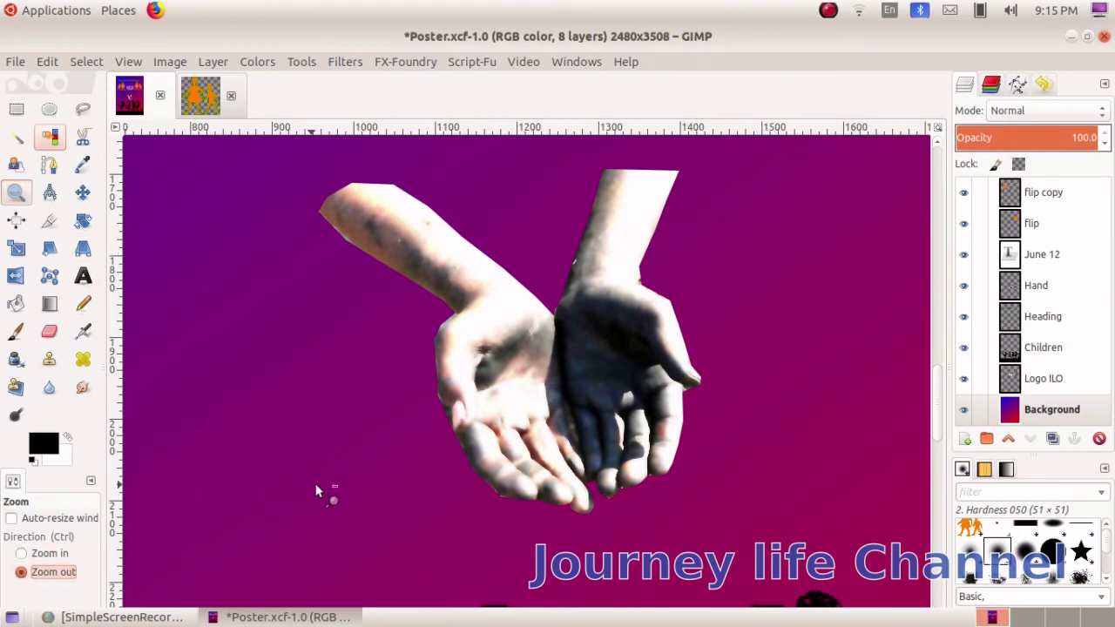
left_click(516, 413)
left_click(516, 413)
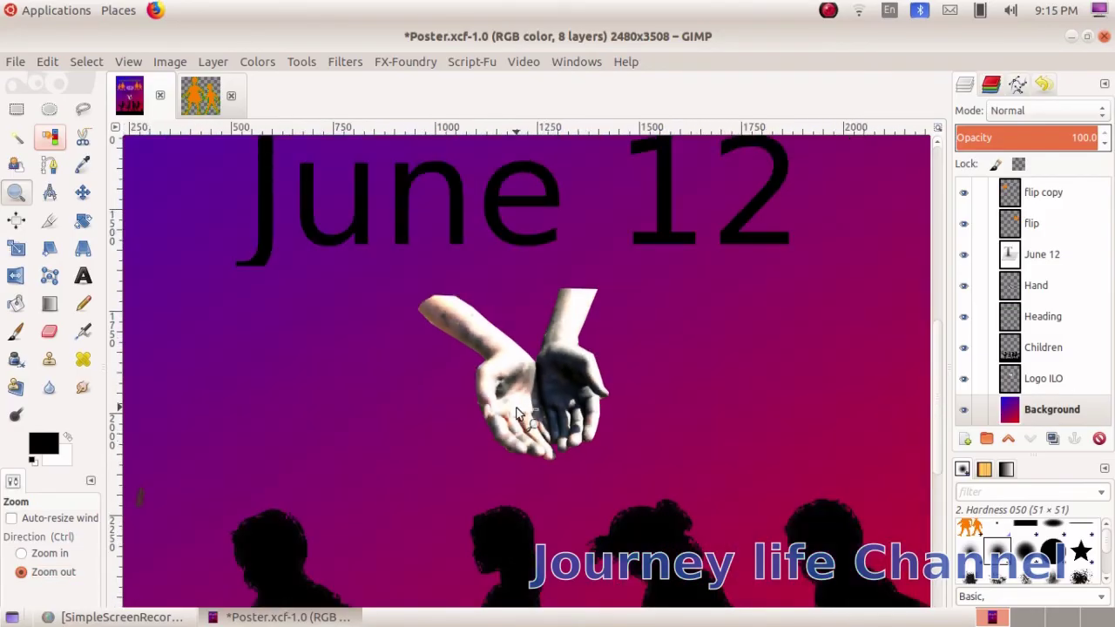
left_click(516, 413)
left_click(516, 413)
left_click(516, 413)
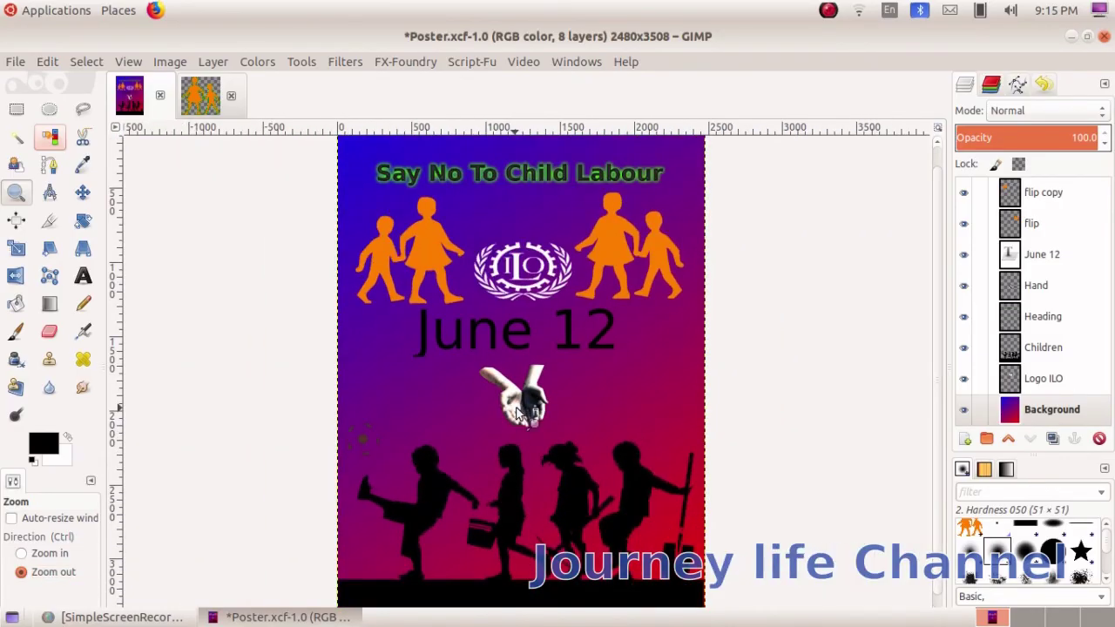
left_click(516, 413)
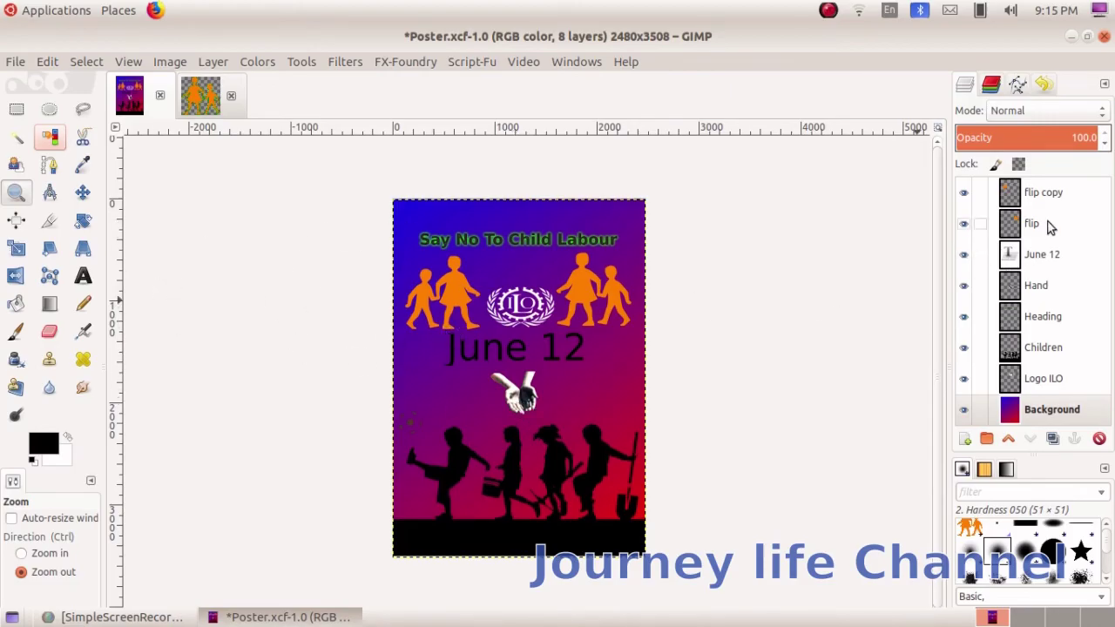
Briefly hide and reshow the June 12, Hand and flip layers to check them.
left_click(963, 256)
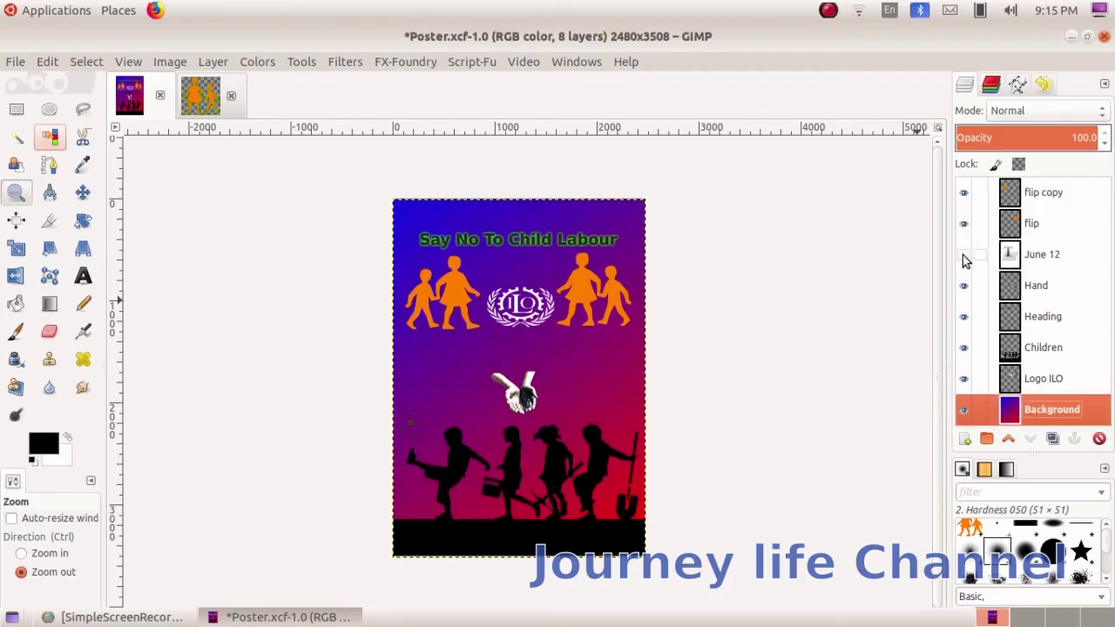
left_click(963, 256)
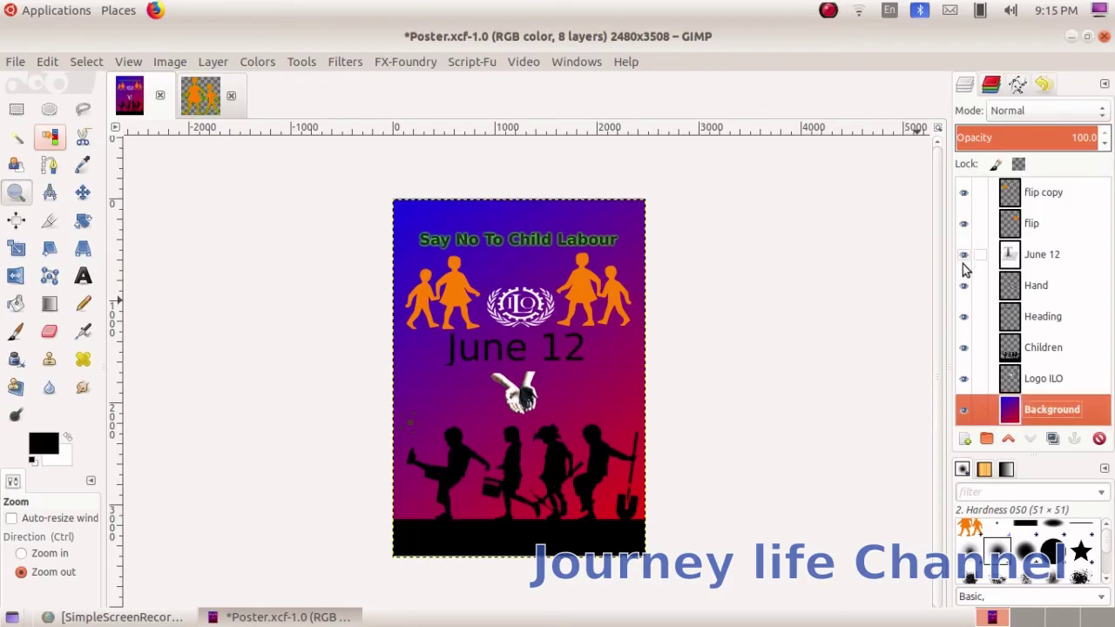
left_click(964, 256)
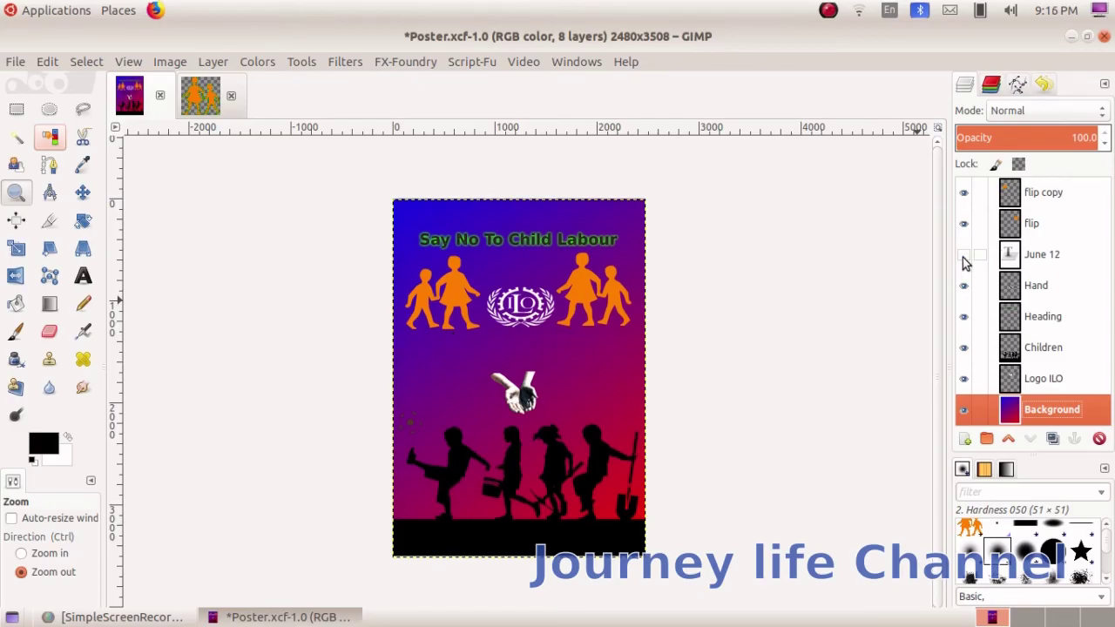
left_click(963, 256)
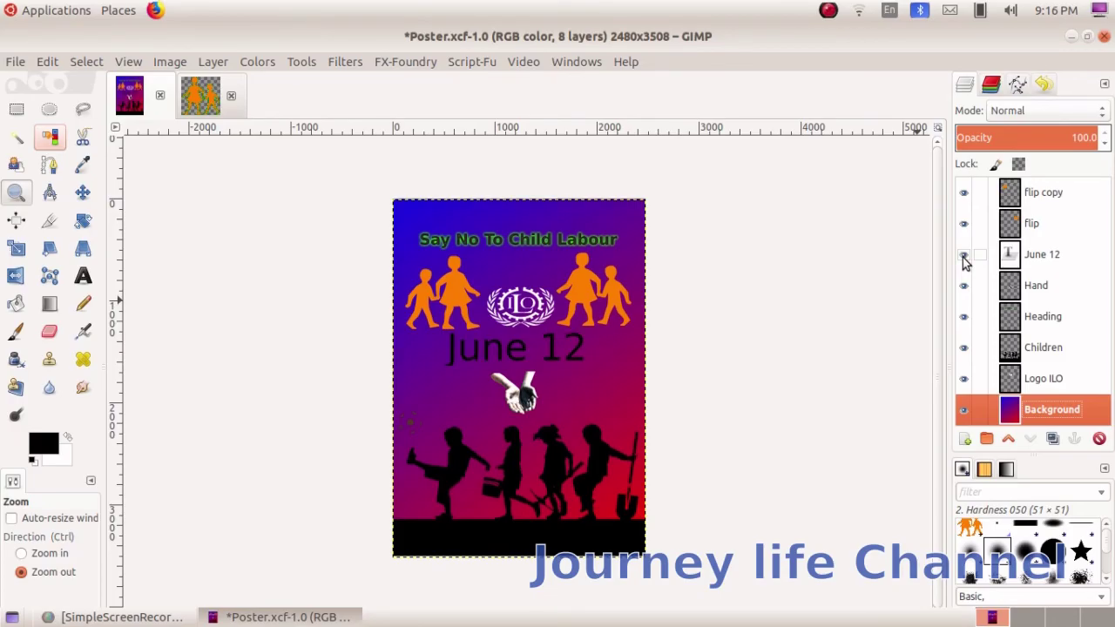
left_click(964, 287)
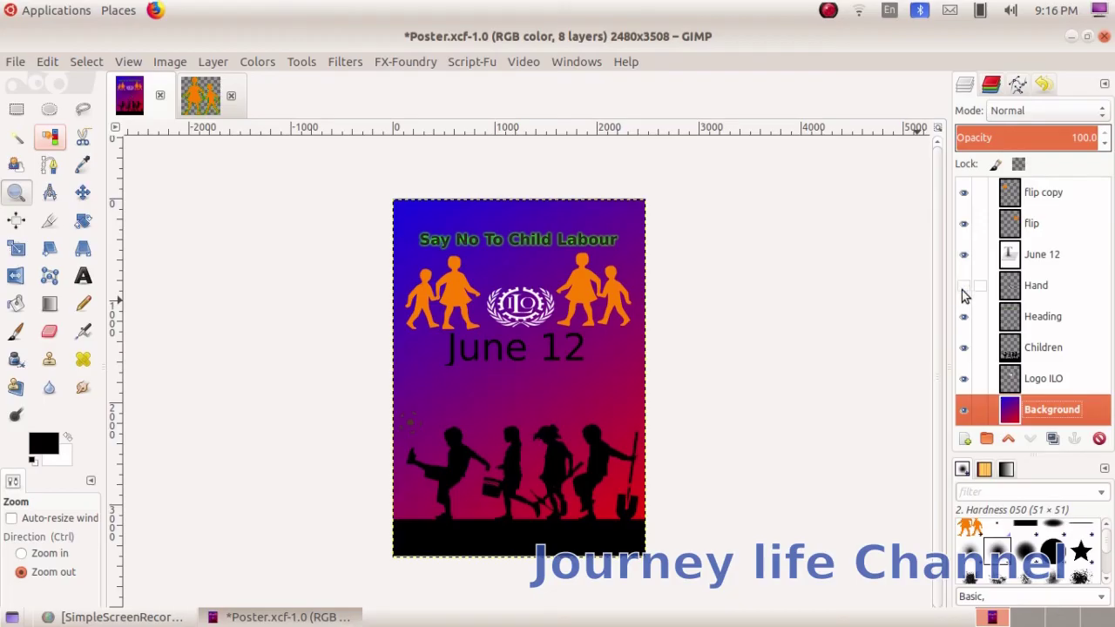
left_click(964, 286)
left_click(962, 225)
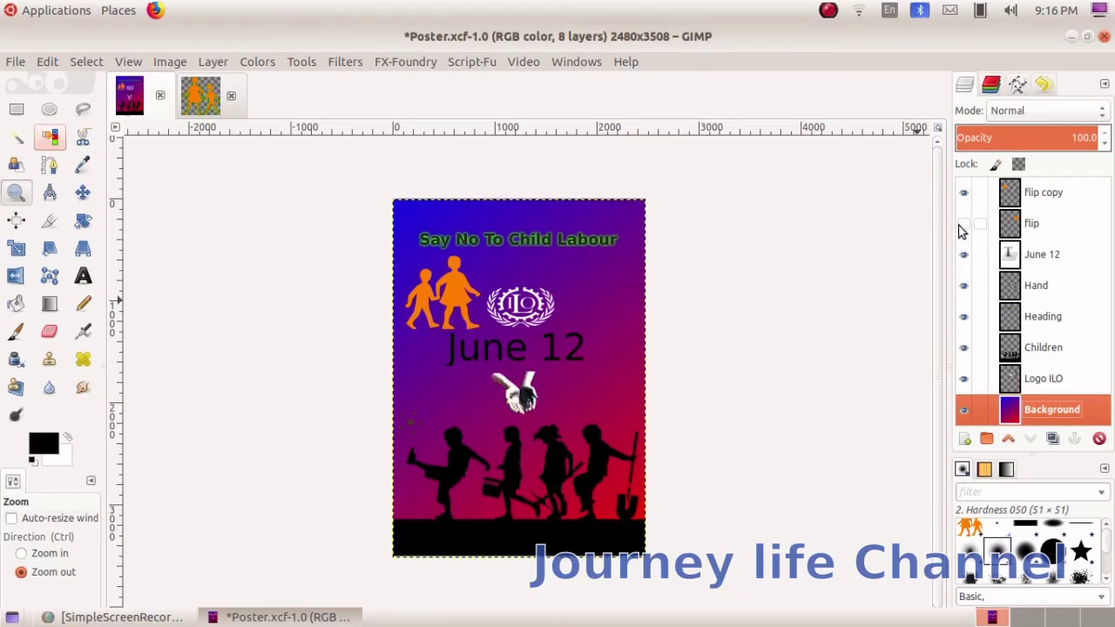
left_click(963, 225)
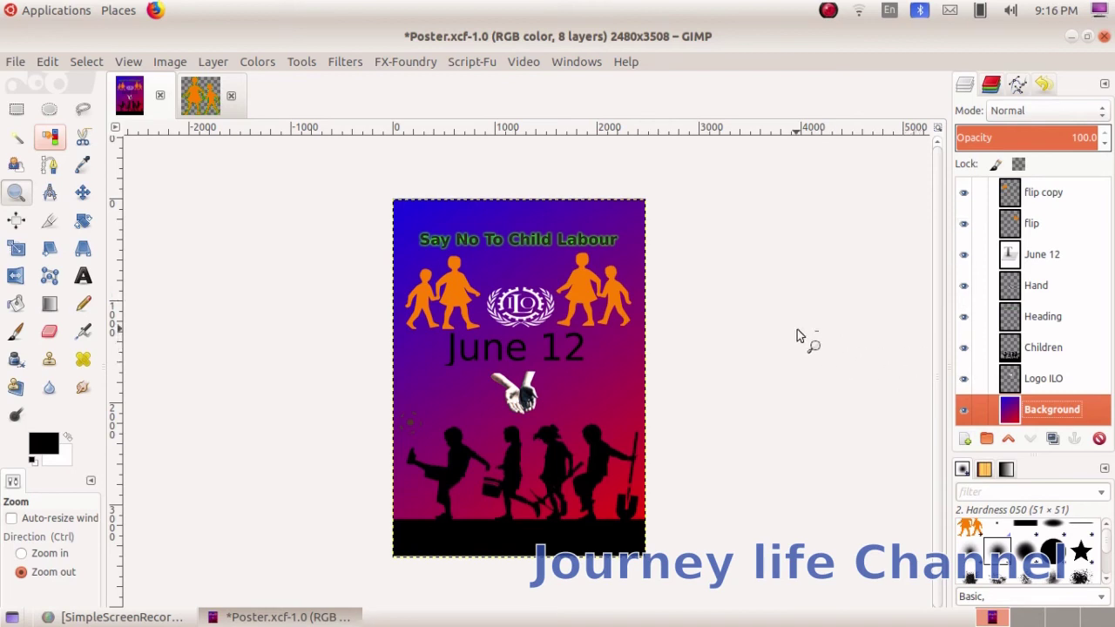
Export the poster as Poster.png into folder 9 with PNG compression level 9.
left_click(18, 62)
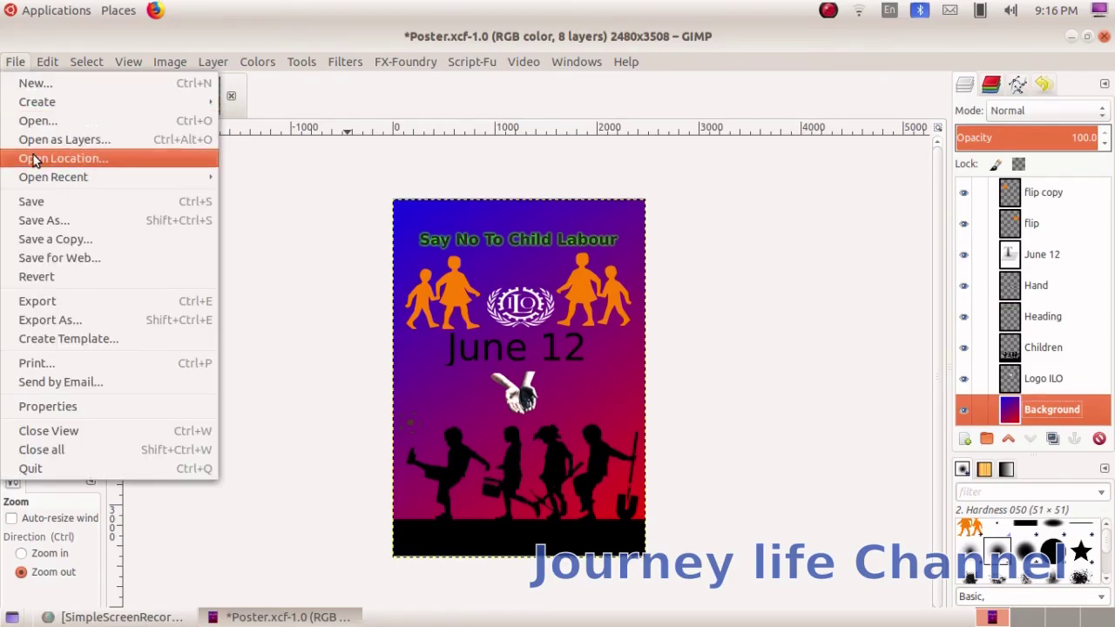
left_click(26, 302)
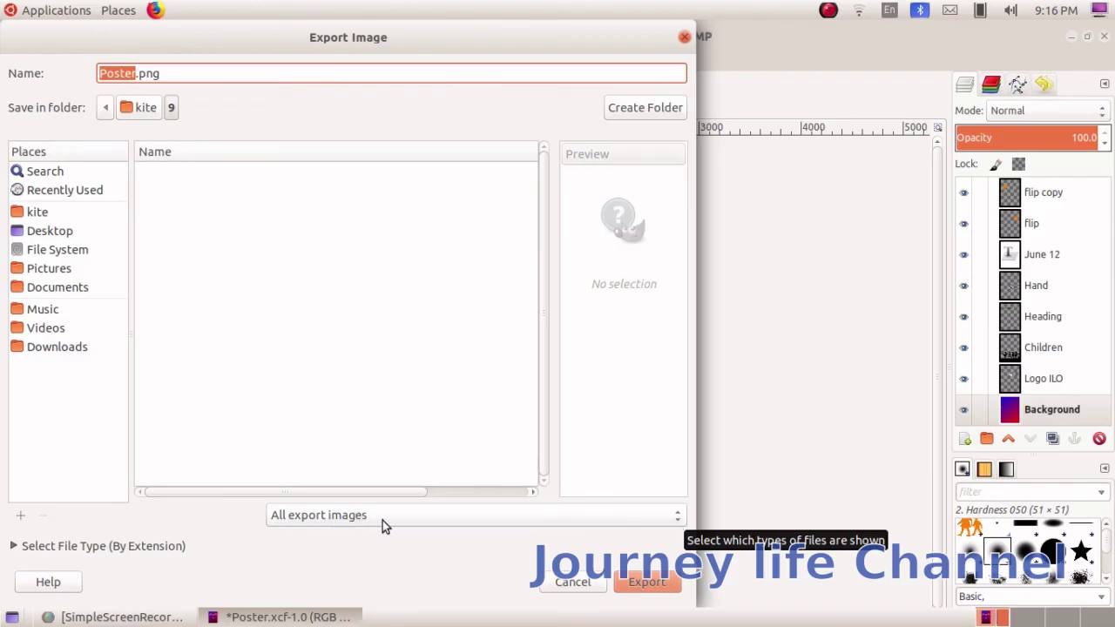
left_click(676, 518)
key("Down")
key("Down")
key("Down")
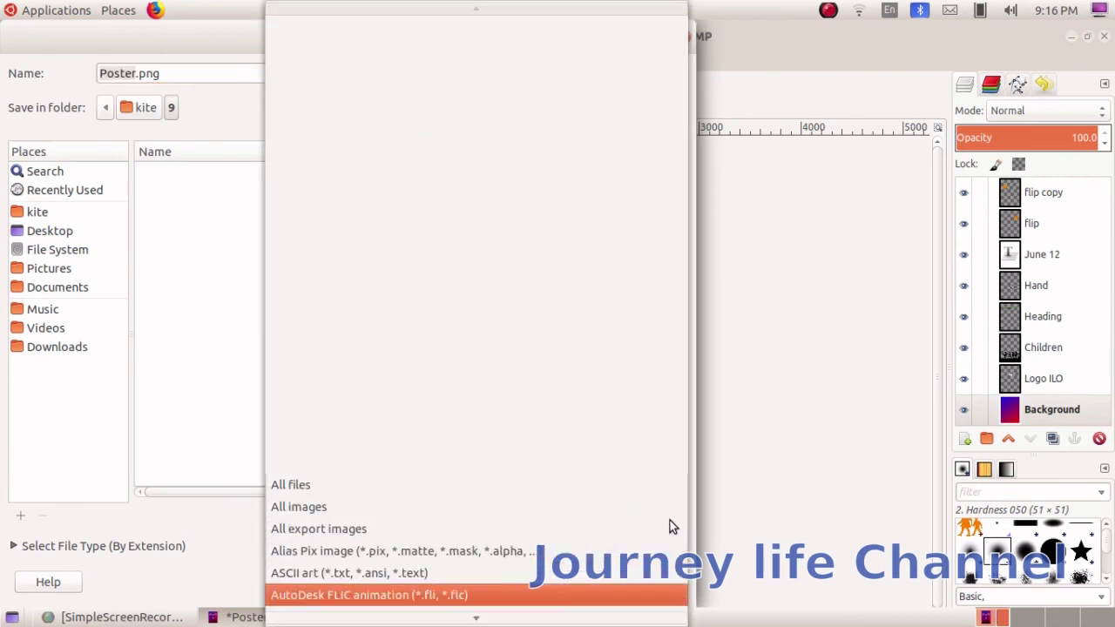
key("Down")
key("Down")
key("Down")
key("Down")
key("Down")
key("Down")
key("Down")
key("Down")
key("Down")
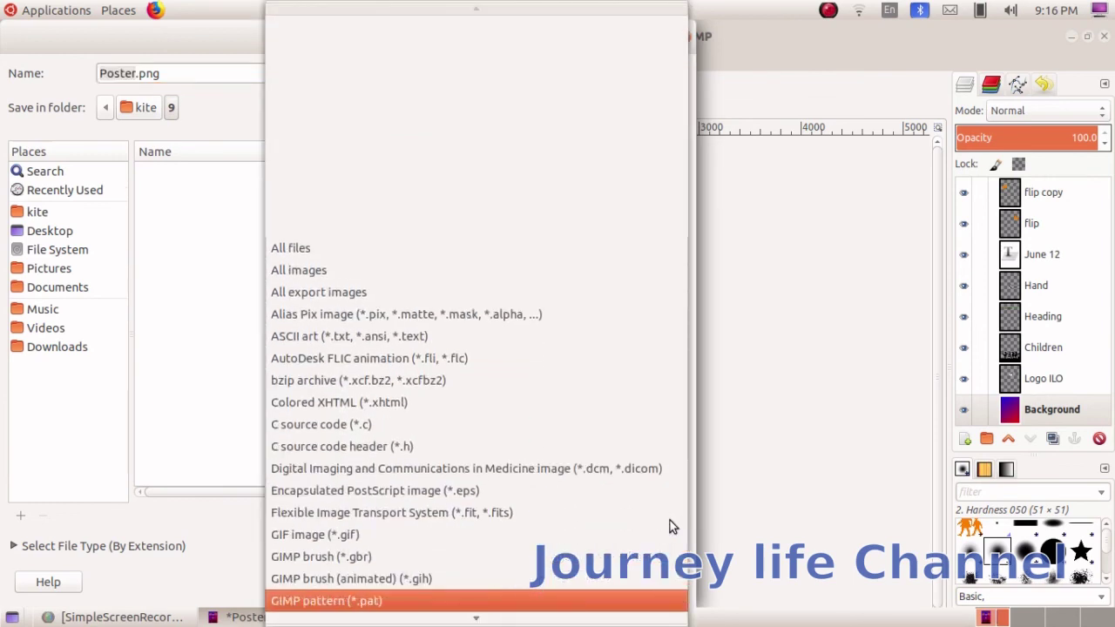
key("Down")
key("Down")
key("Down")
key("Down")
key("Down")
key("Down")
key("Down")
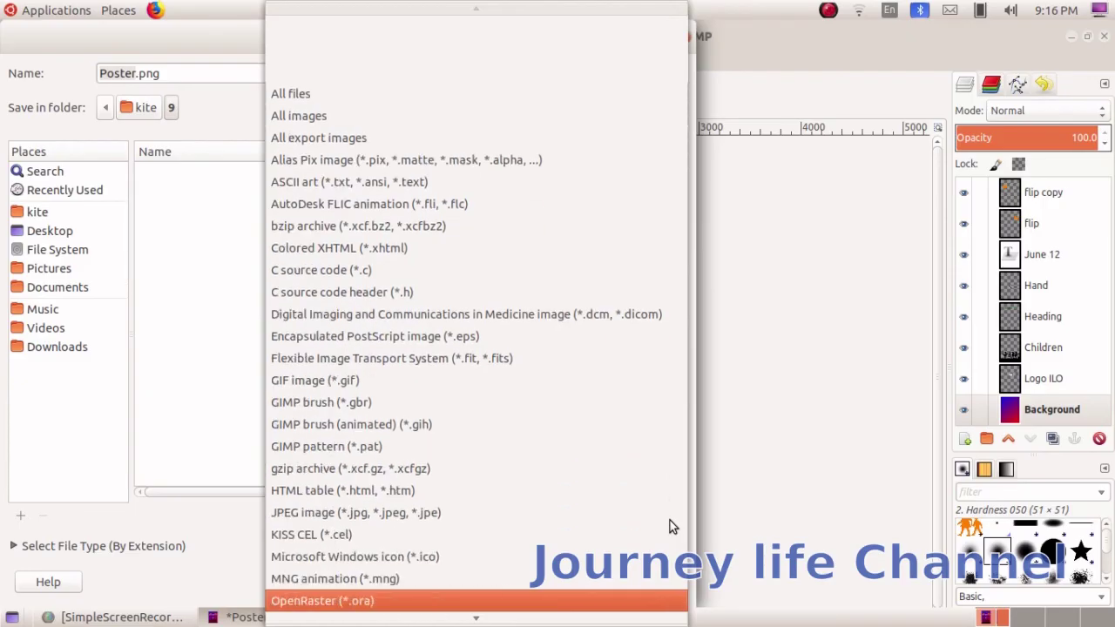
key("Up")
key("Up")
key("Up")
key("Up")
key("Up")
key("Up")
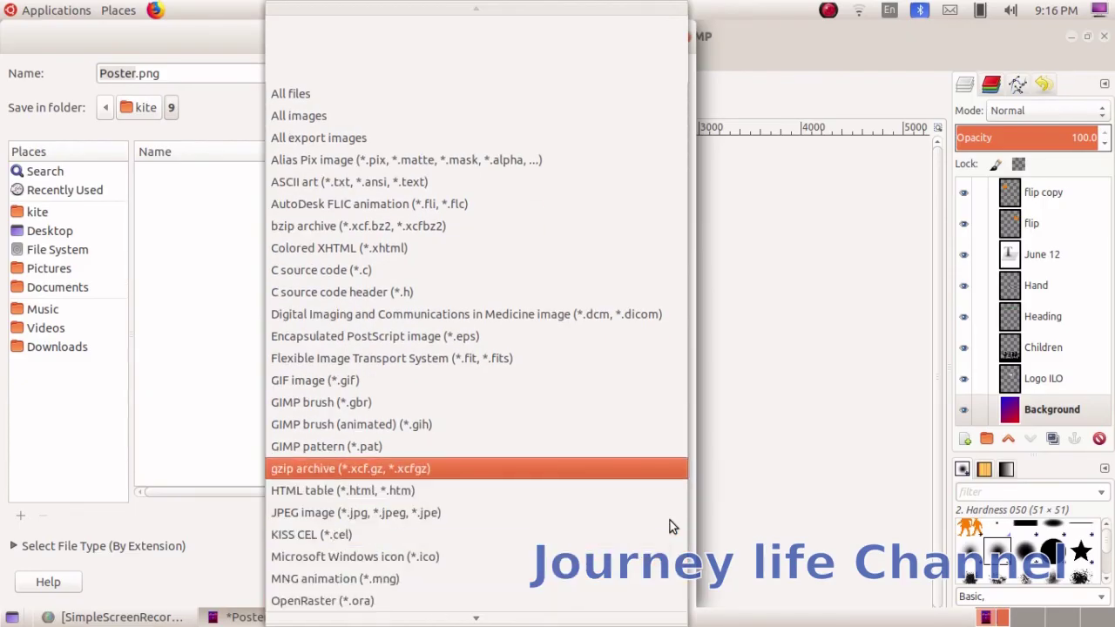
key("Up")
key("Down")
key("Down")
key("Down")
key("Down")
key("Down")
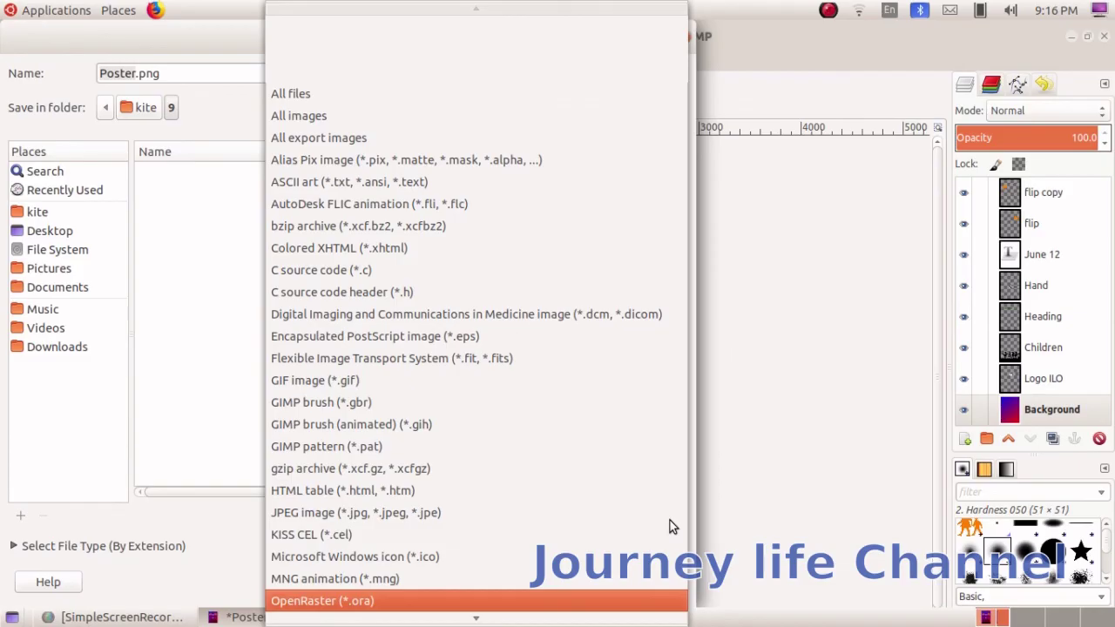
left_click(183, 406)
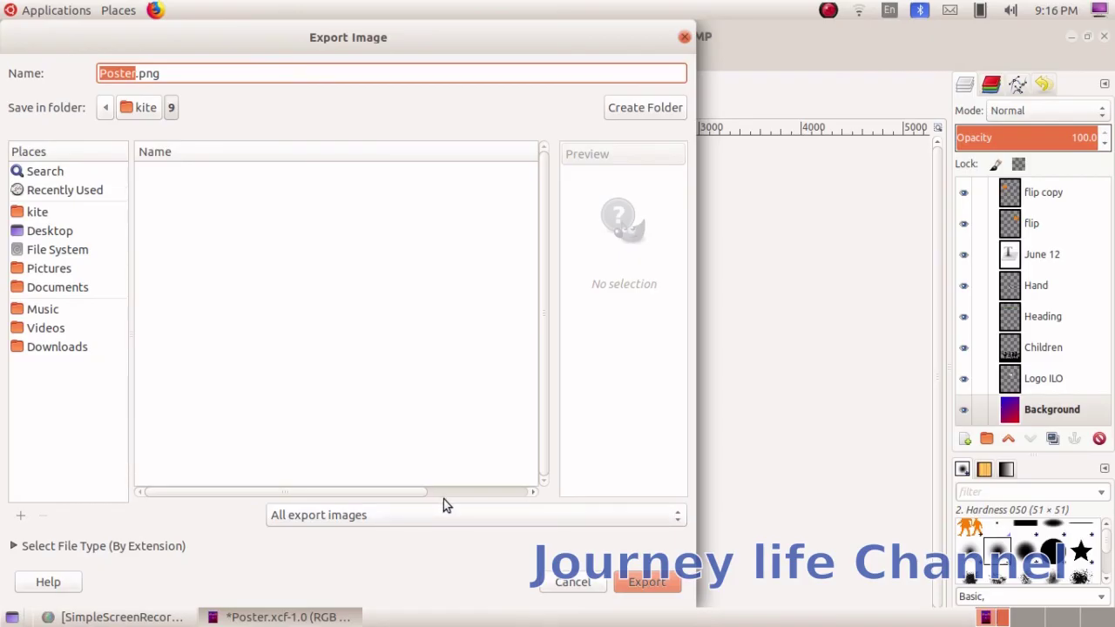
left_click(636, 583)
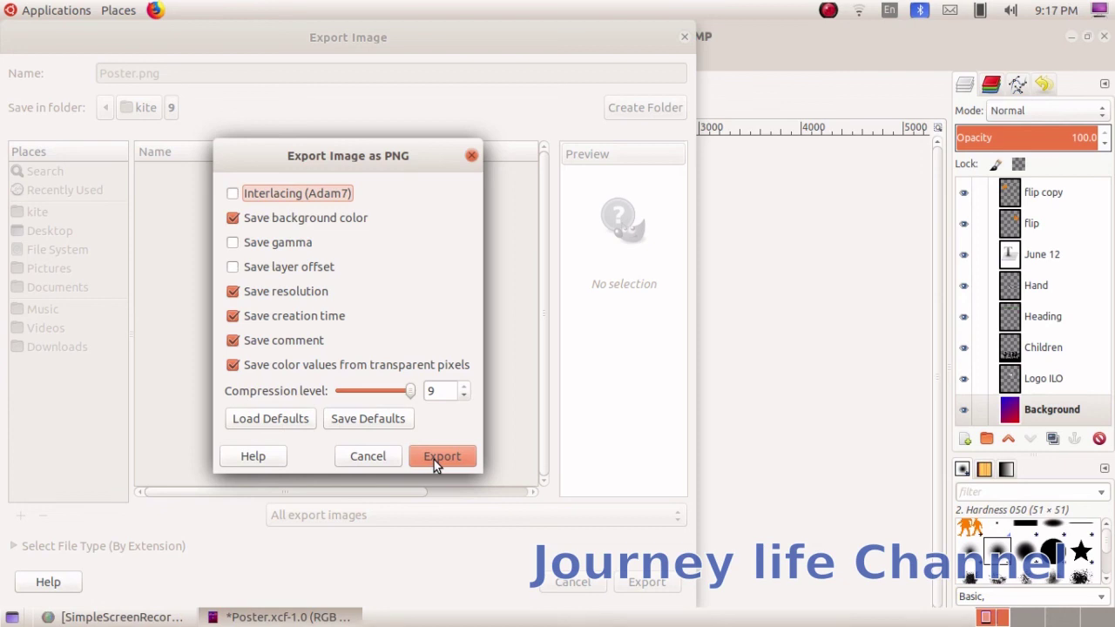
left_click(434, 460)
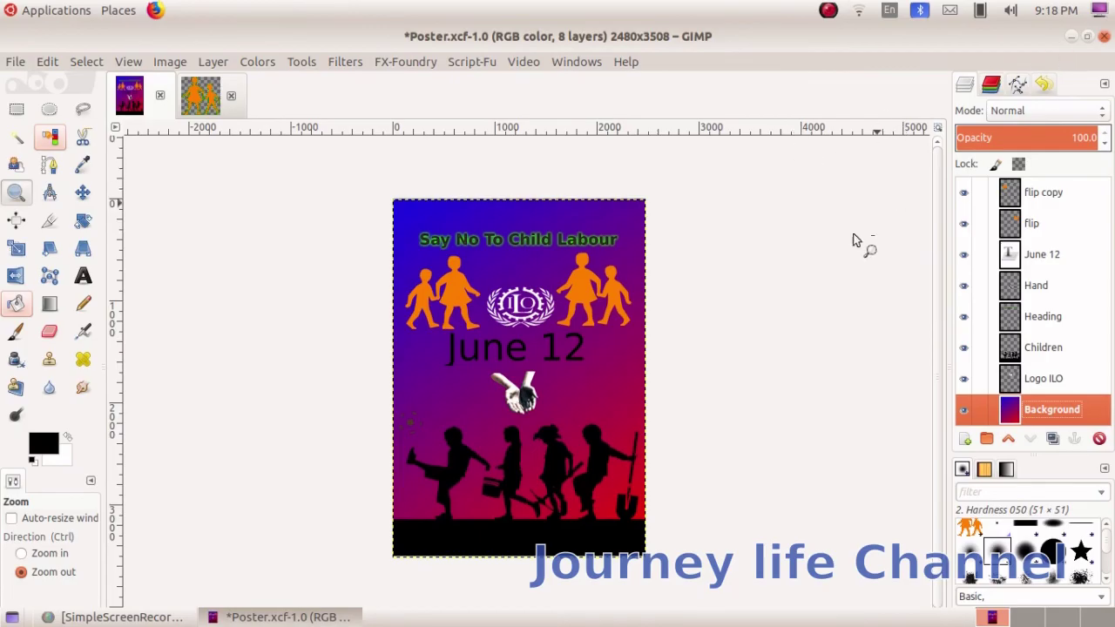
Minimize GIMP and view the exported Poster.png from the Home › 9 folder.
left_click(1071, 37)
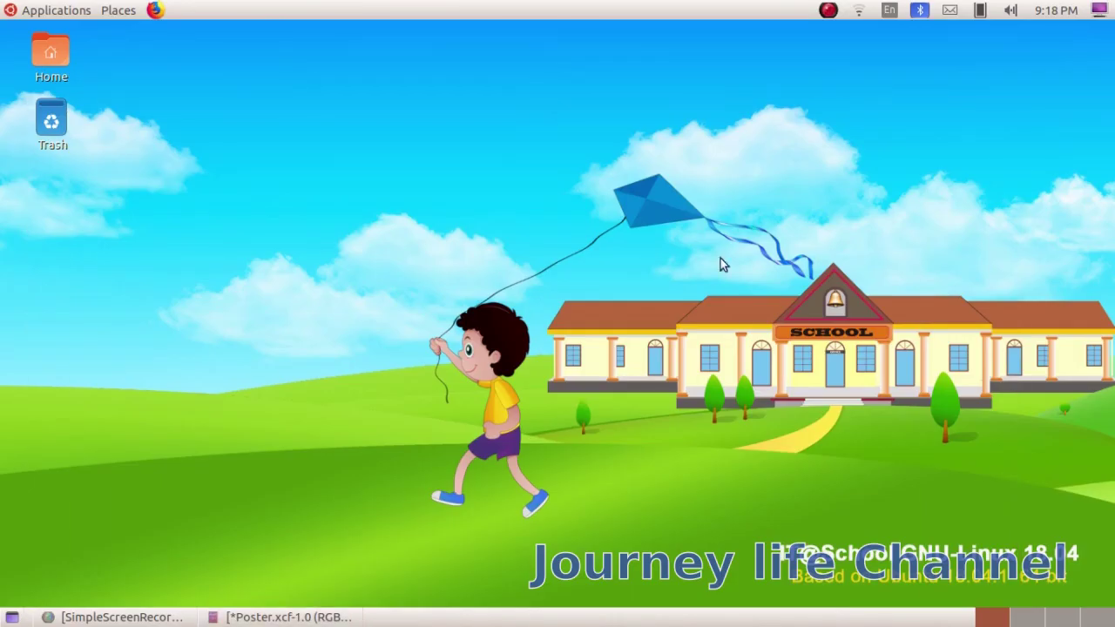
double_click(47, 55)
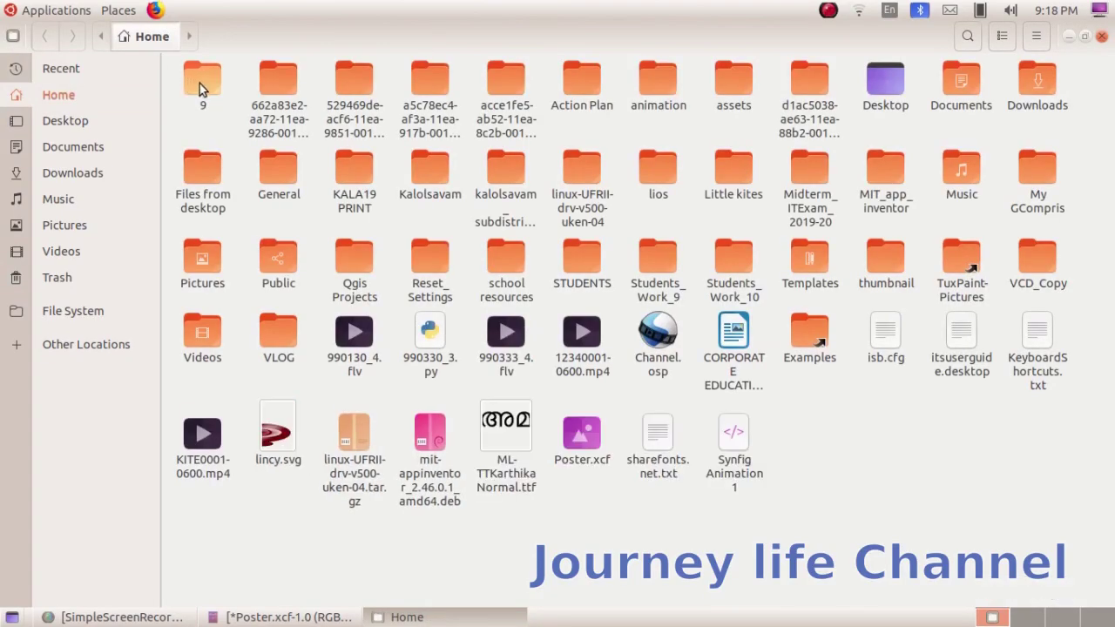
double_click(199, 84)
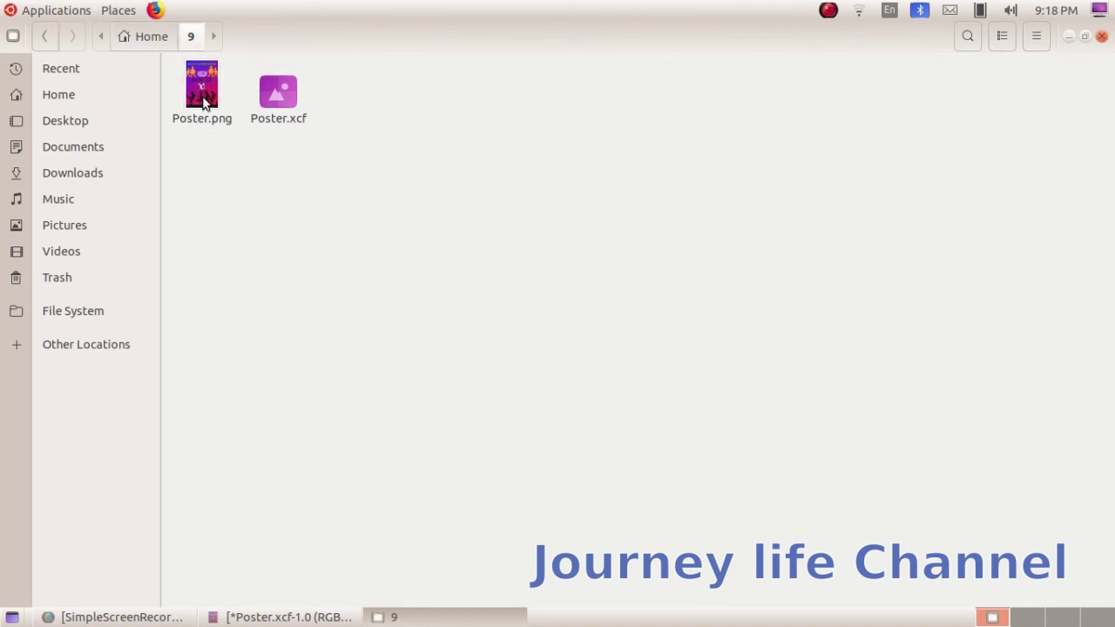
double_click(205, 92)
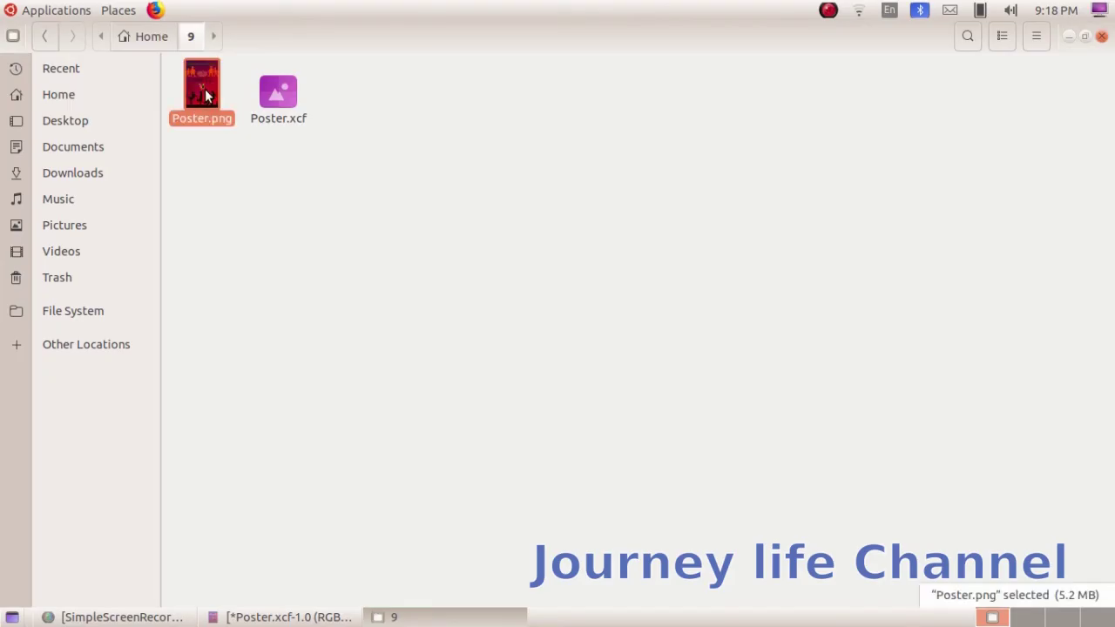